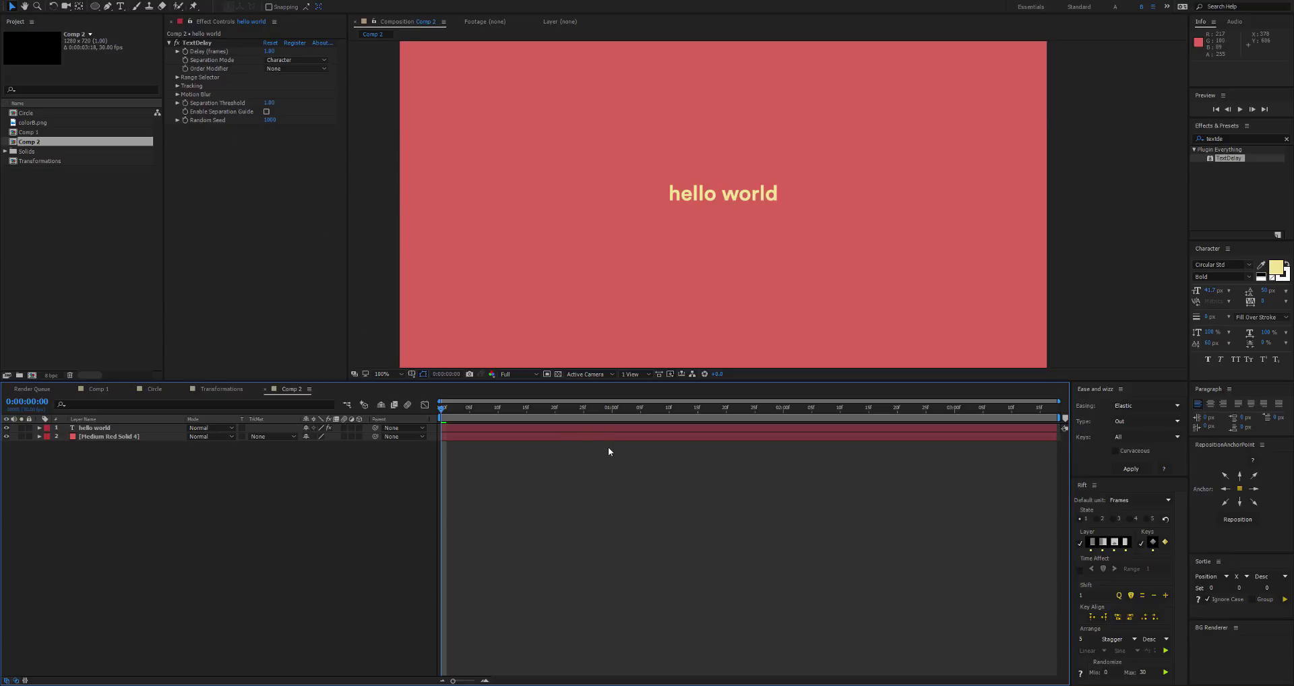
Add Position keyframes to the hello world text layer at 0:00:00:00 and 0:00:01:00
{"action": "left_click", "coordinate": [114, 429]}
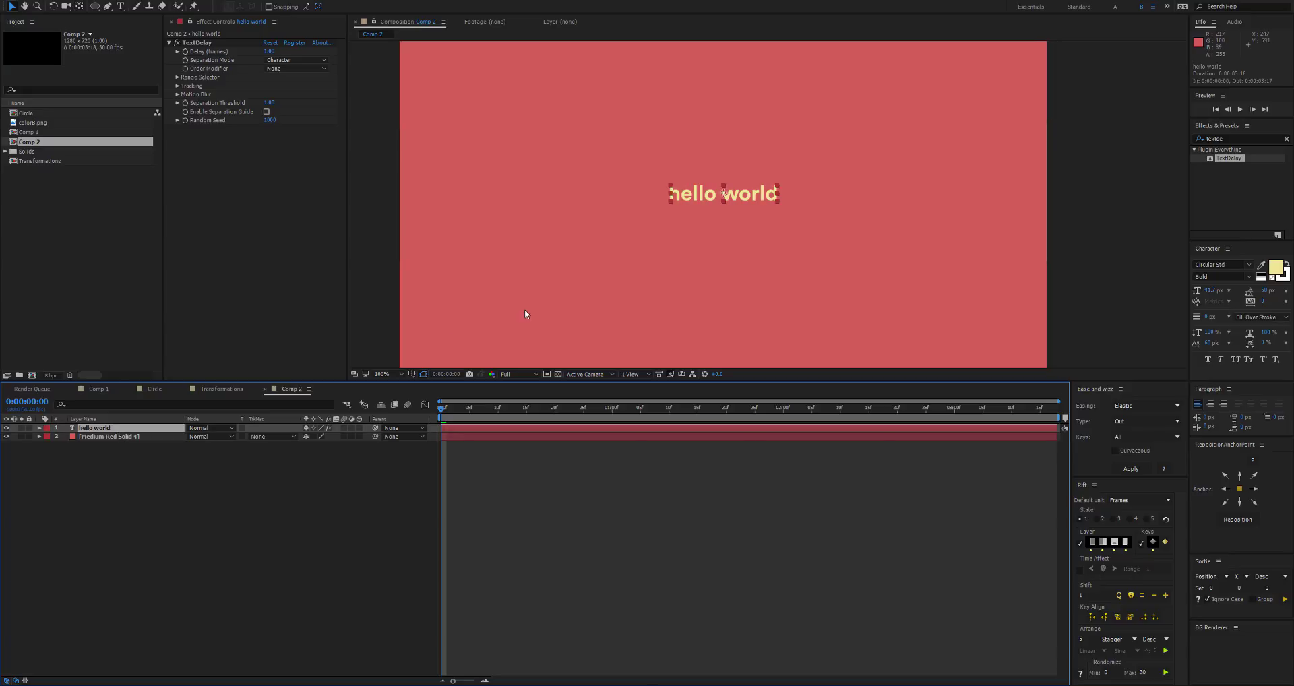
{"action": "left_click_drag", "start_coordinate": [524, 309], "coordinate": [540, 320]}
{"action": "key", "text": "p"}
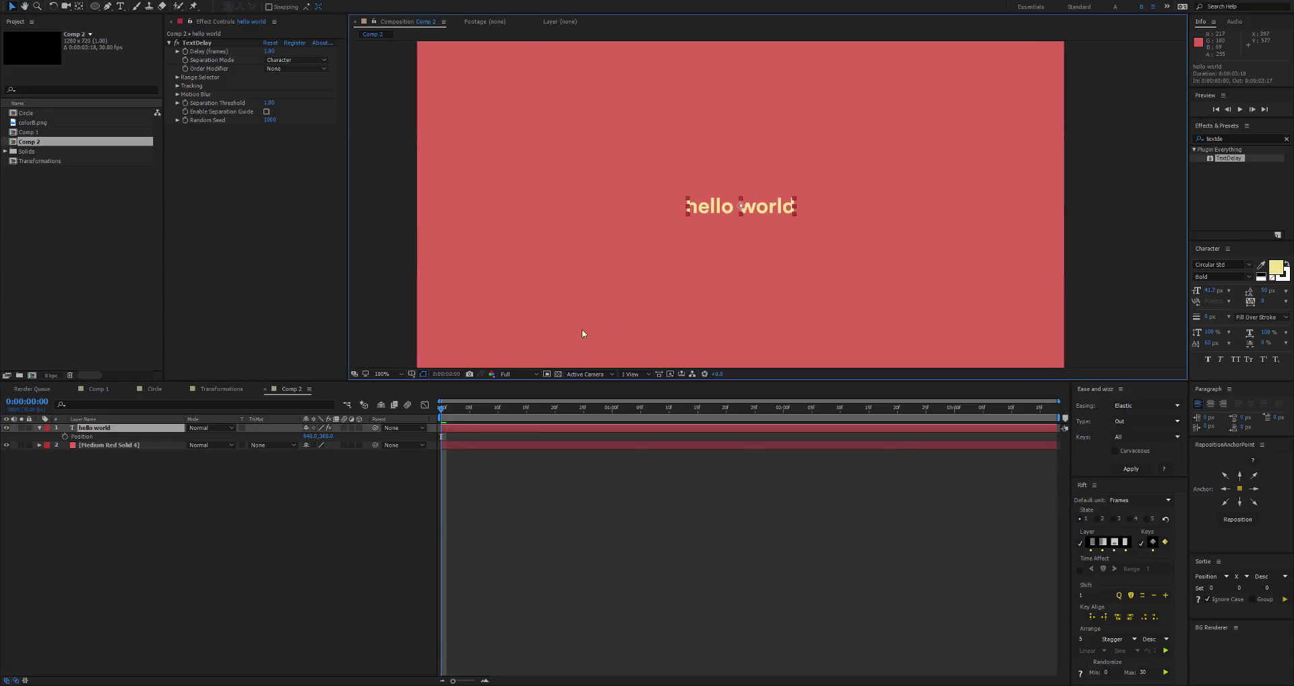
{"action": "left_click", "coordinate": [71, 438]}
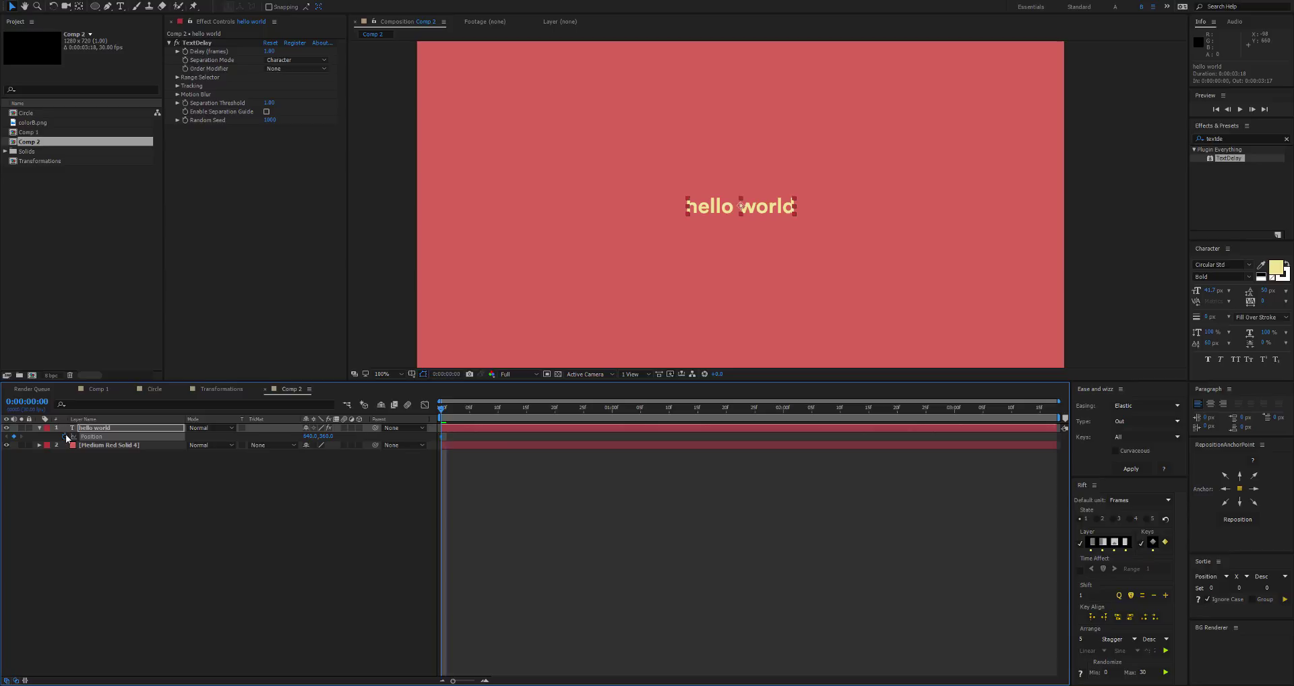
{"action": "key", "text": "shift+Page_Down"}
Move the hello world text outside the frame's left edge at 0:00:00:00, to about X -109, and preview the slide-in
{"action": "key", "text": "shift+Page_Down"}
{"action": "key", "text": "shift+Page_Down"}
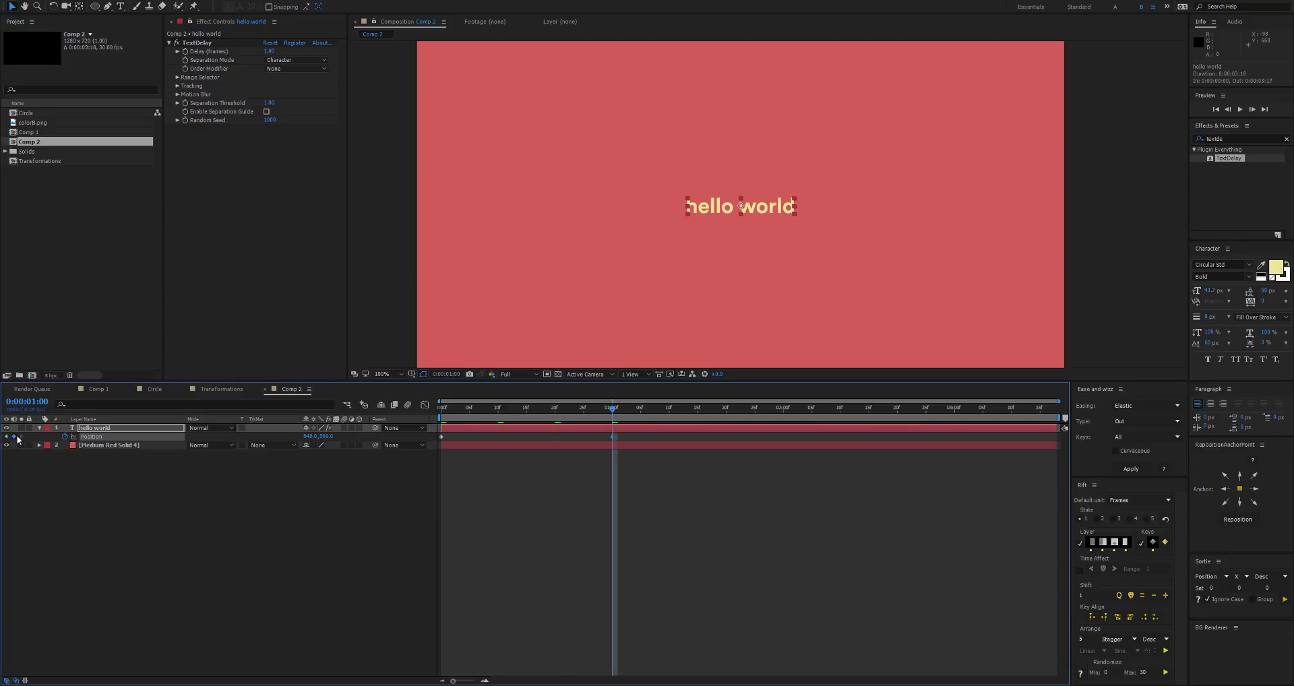
{"action": "left_click_drag", "start_coordinate": [717, 262], "coordinate": [828, 281]}
{"action": "key", "text": "Home"}
{"action": "left_click_drag", "start_coordinate": [830, 228], "coordinate": [455, 227]}
{"action": "key", "text": "shift+Page_Down"}
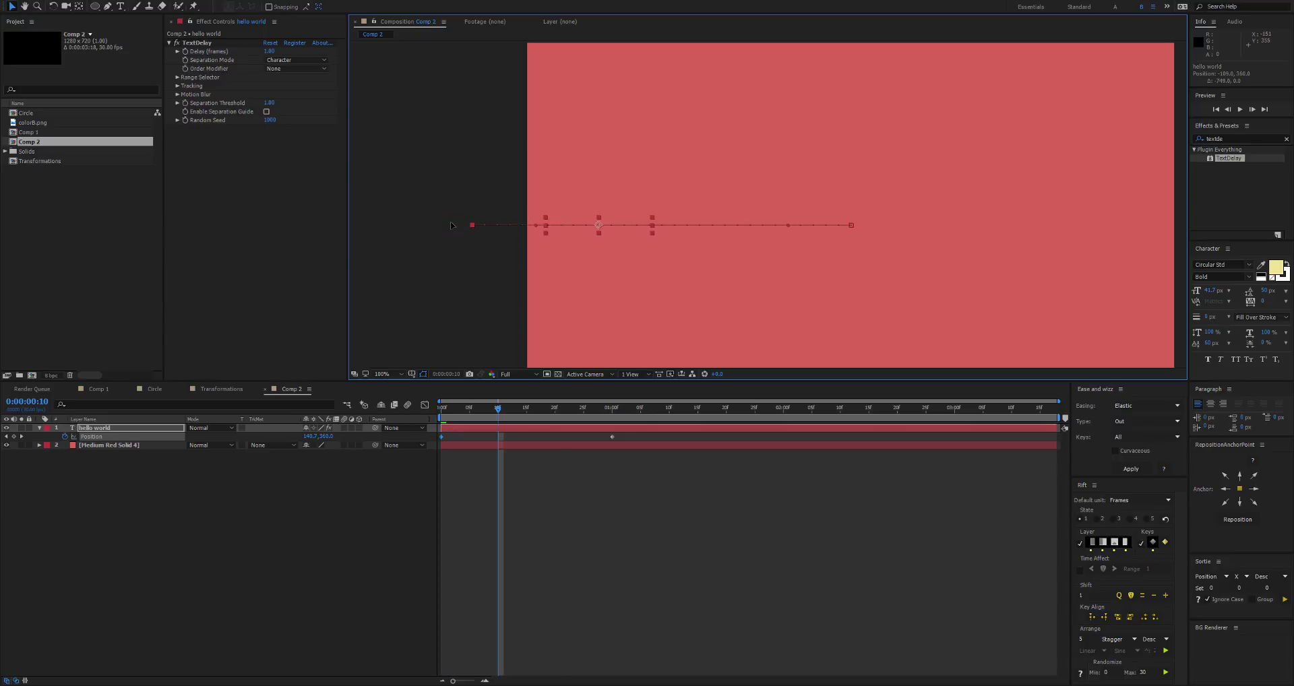
{"action": "key", "text": "shift+Page_Down"}
{"action": "key", "text": "shift+Page_Down"}
{"action": "left_click_drag", "start_coordinate": [834, 277], "coordinate": [710, 275]}
{"action": "key", "text": "space"}
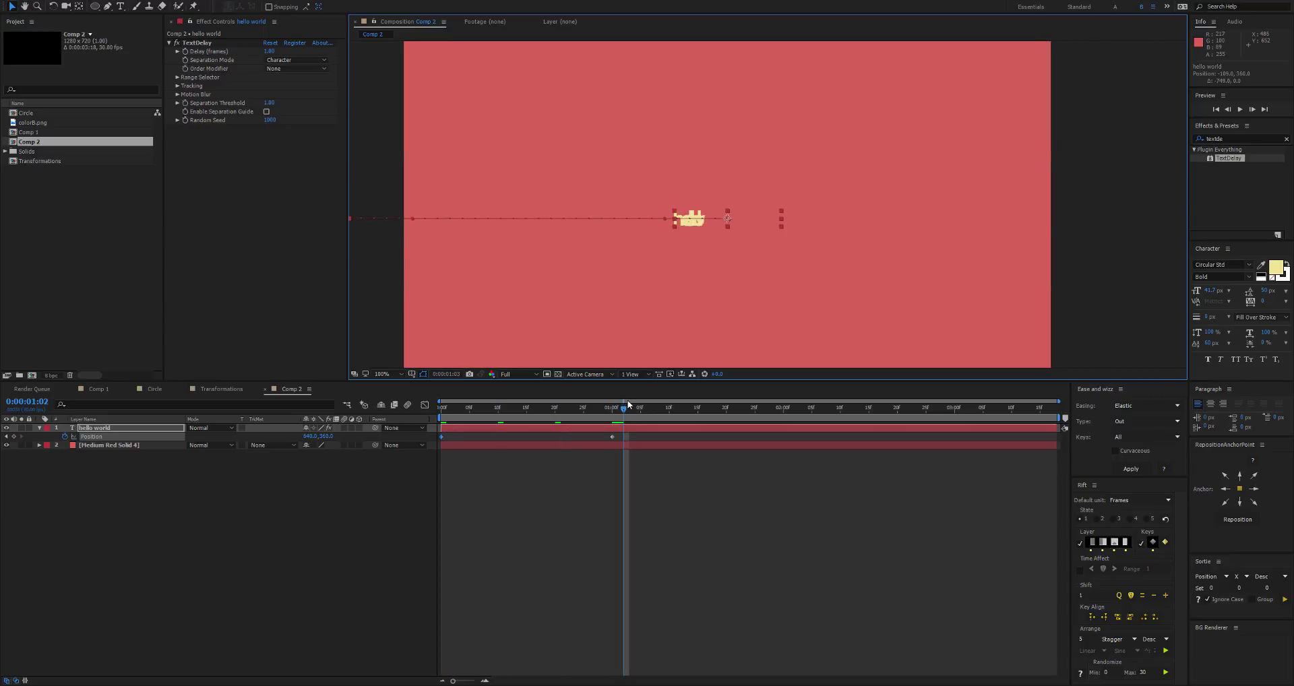
Keyframe the text's Scale at 0:00:01:03 and enlarge it at 0:00:02:03 until it nearly fills the red background's width
{"action": "left_click_drag", "start_coordinate": [796, 405], "coordinate": [628, 433]}
{"action": "key", "text": "shift+s"}
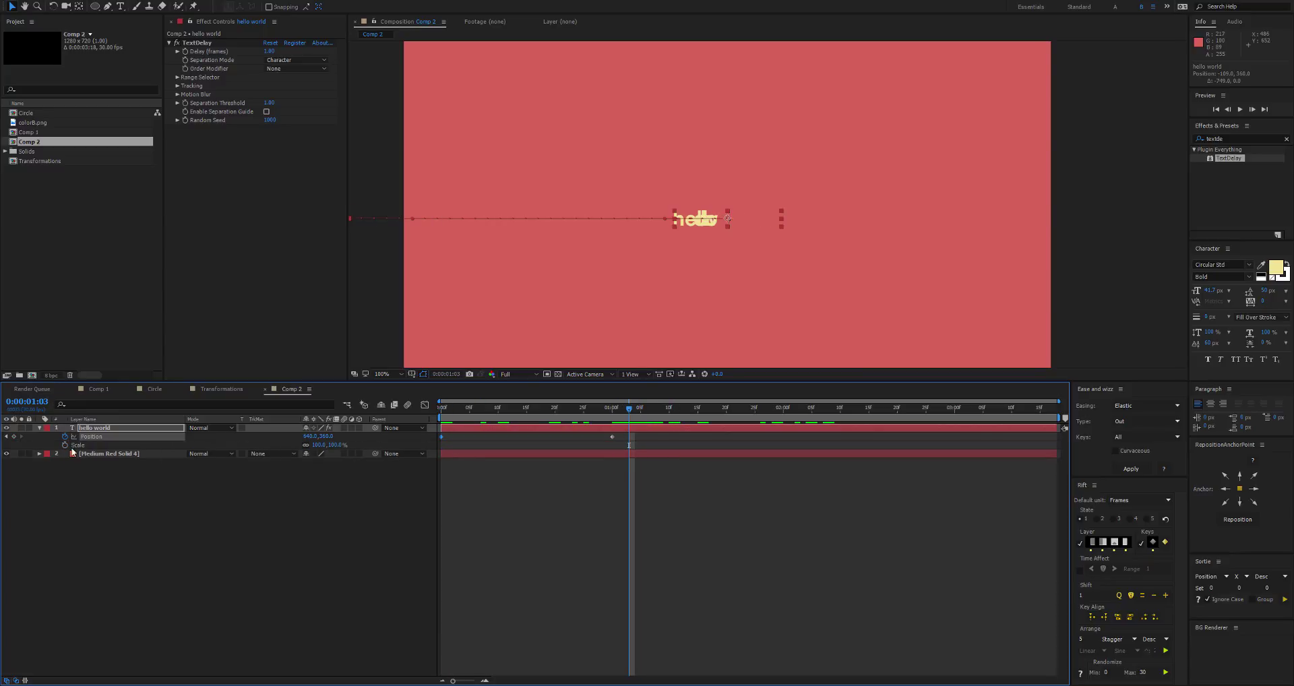
{"action": "key", "text": "alt+shift+s"}
{"action": "key", "text": "space"}
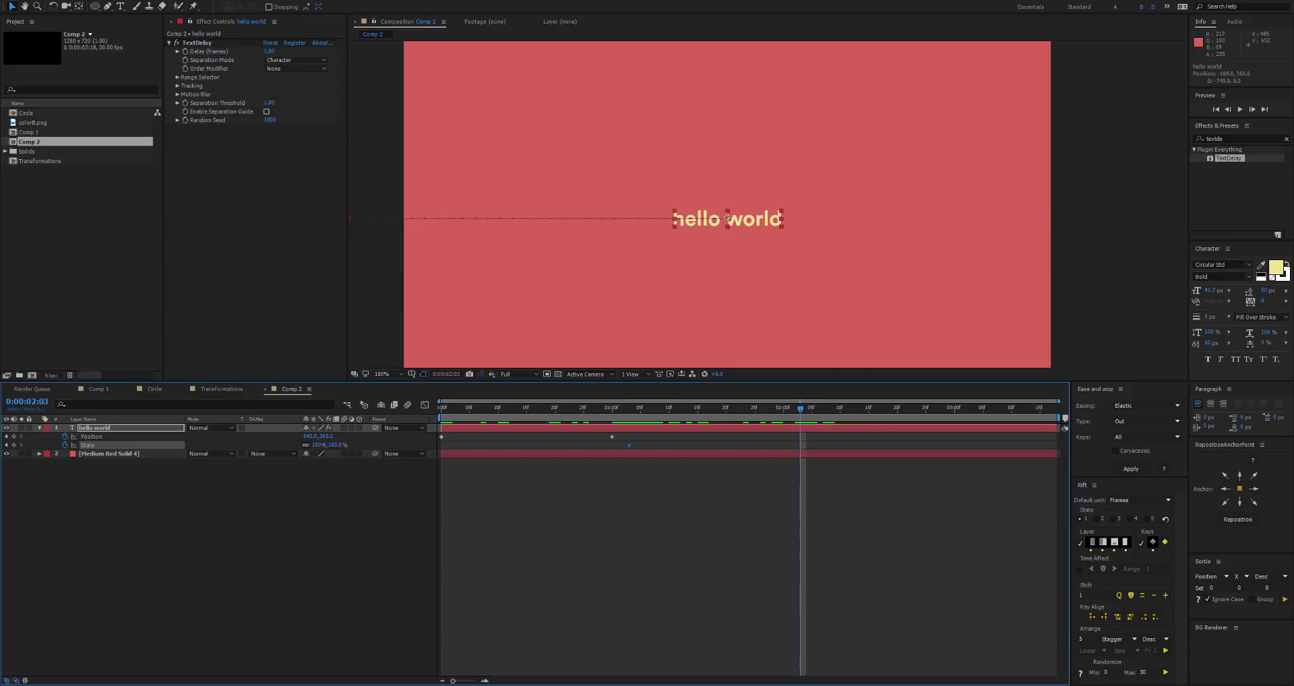
{"action": "left_click_drag", "start_coordinate": [323, 445], "coordinate": [593, 448]}
End the work area at 0:00:02:03, apply the Elastic Out easing to the Position and Scale keyframes, and preview it
{"action": "left_click", "coordinate": [737, 498]}
{"action": "key", "text": "n"}
{"action": "left_click", "coordinate": [681, 442]}
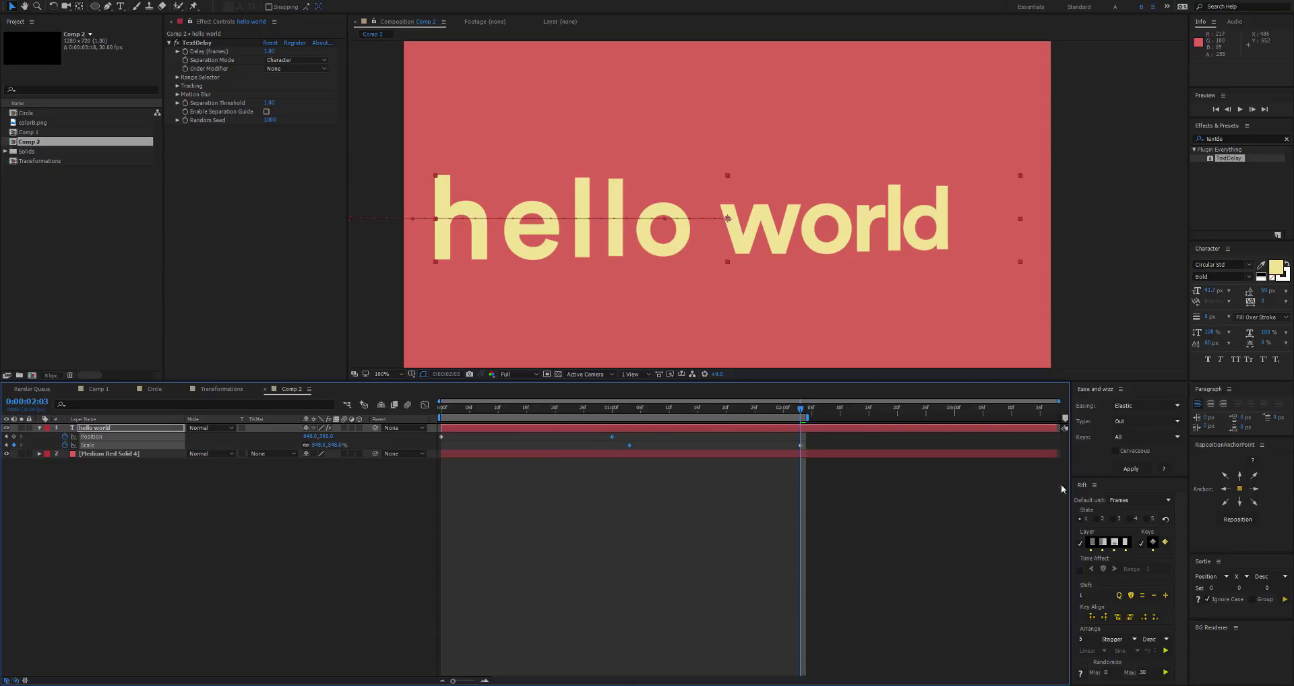
{"action": "left_click", "coordinate": [1130, 468]}
{"action": "left_click", "coordinate": [606, 536]}
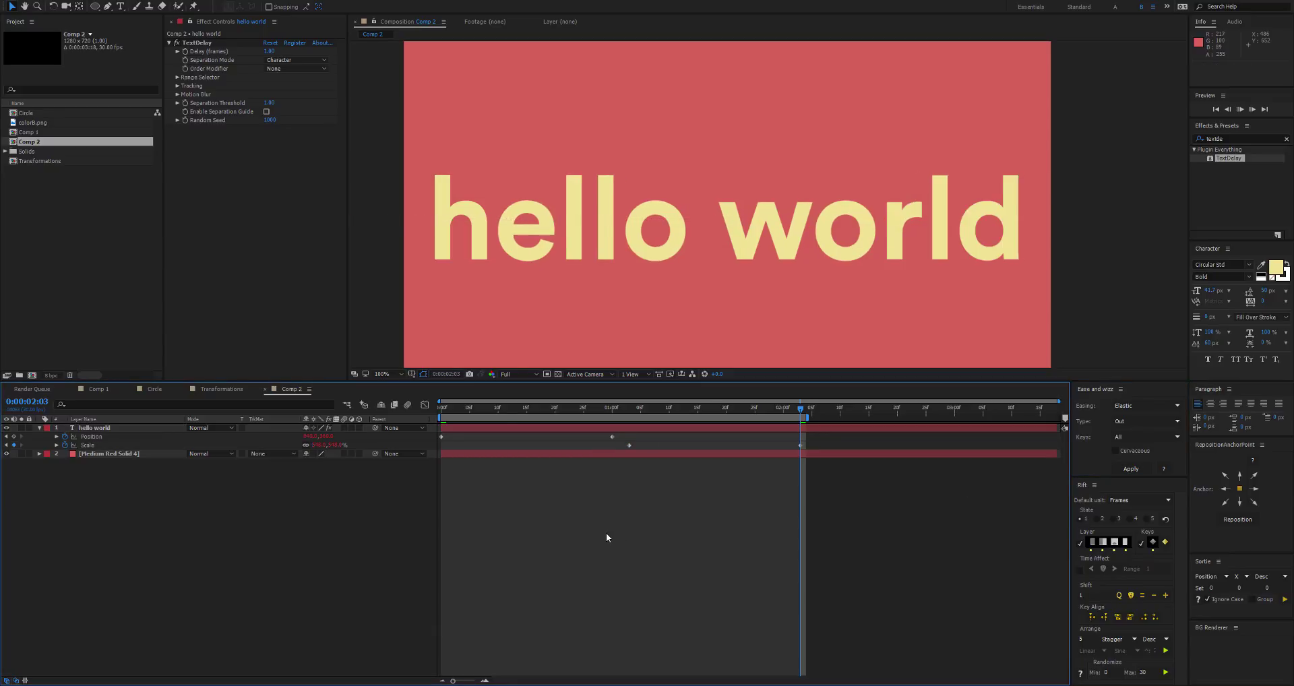
{"action": "key", "text": "space"}
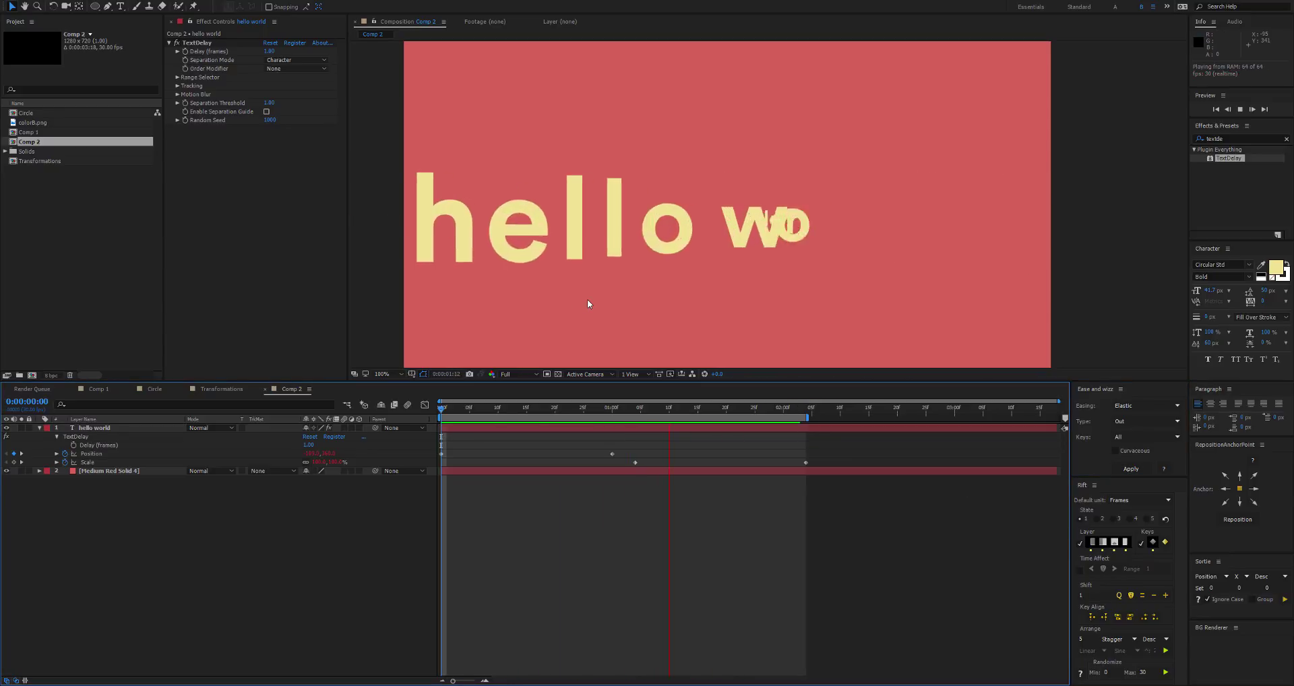
{"action": "left_click", "coordinate": [589, 327]}
Shift both Scale keyframes earlier so the scaling starts at 0:00:00:20, and preview the overlap with the slide-in
{"action": "left_click_drag", "start_coordinate": [596, 407], "coordinate": [540, 404]}
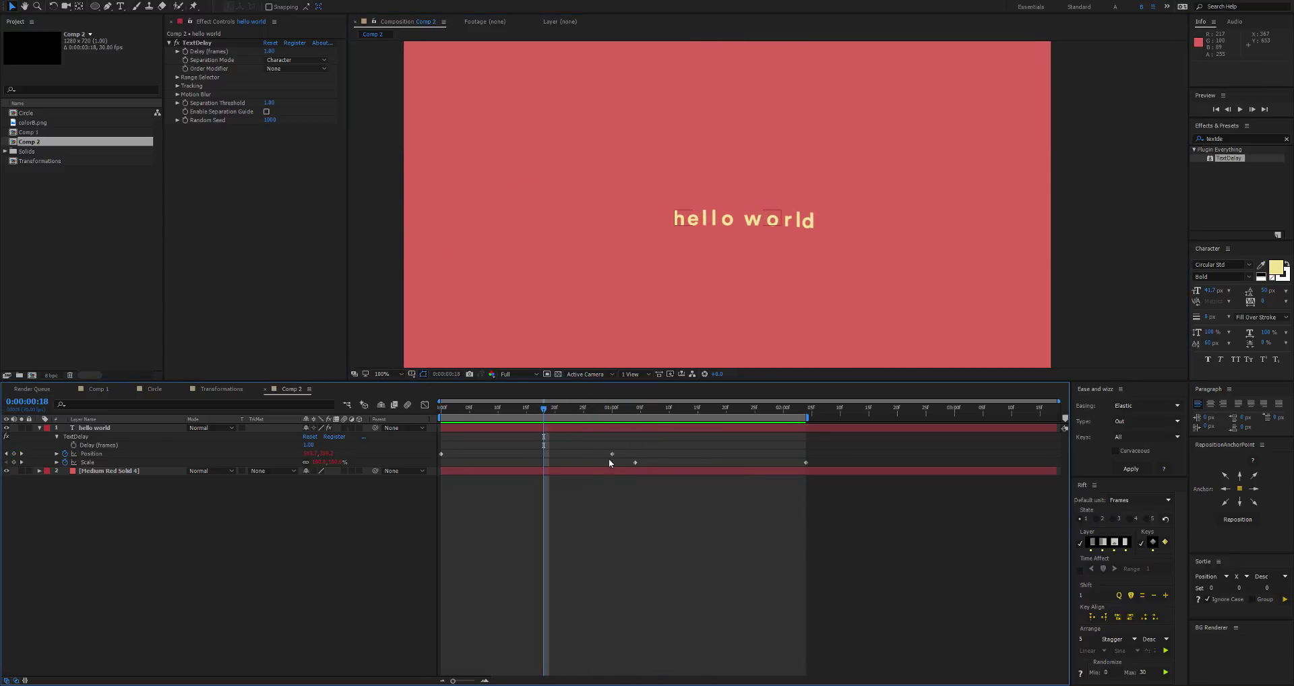
{"action": "left_click_drag", "start_coordinate": [609, 458], "coordinate": [845, 499]}
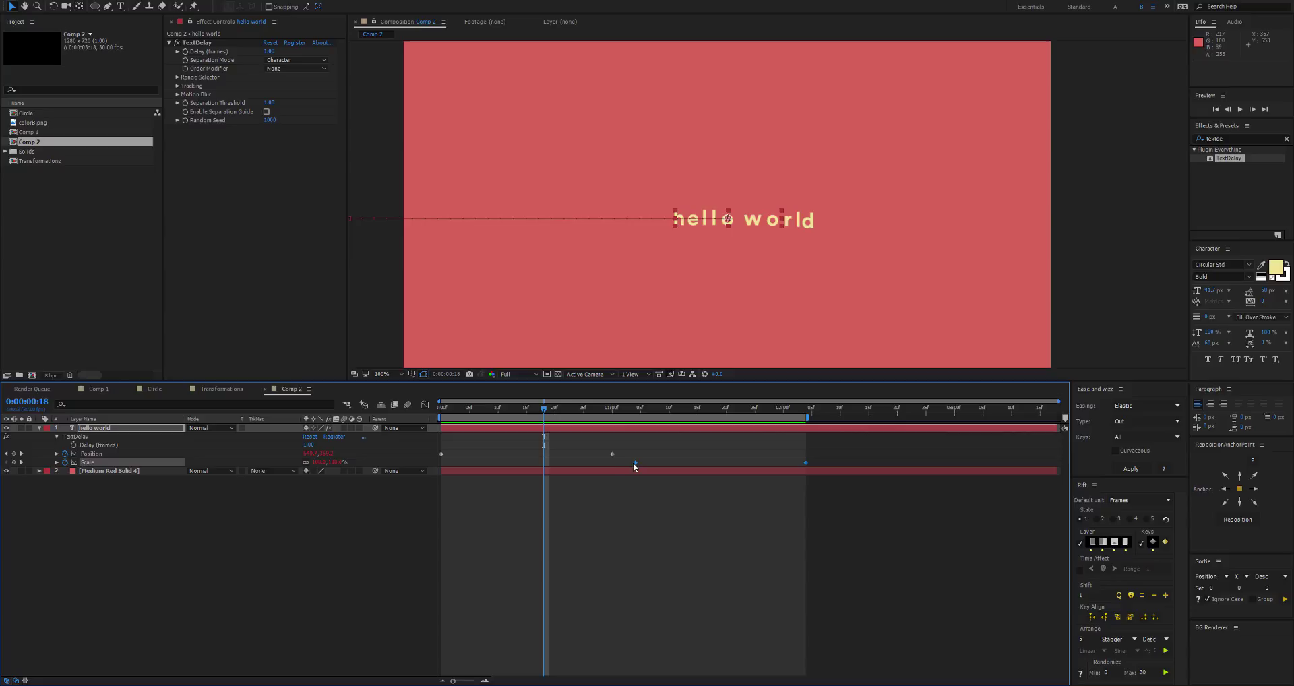
{"action": "left_click_drag", "start_coordinate": [633, 462], "coordinate": [546, 463]}
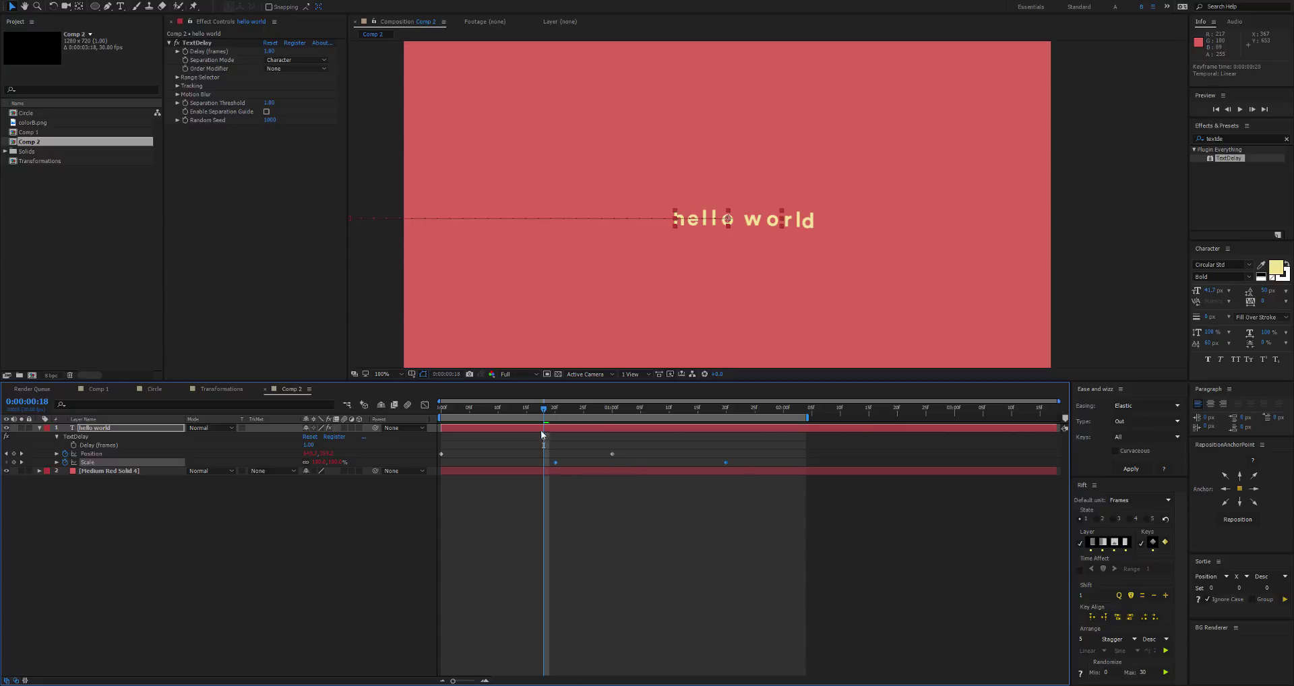
{"action": "left_click_drag", "start_coordinate": [543, 414], "coordinate": [714, 422]}
{"action": "key", "text": "space"}
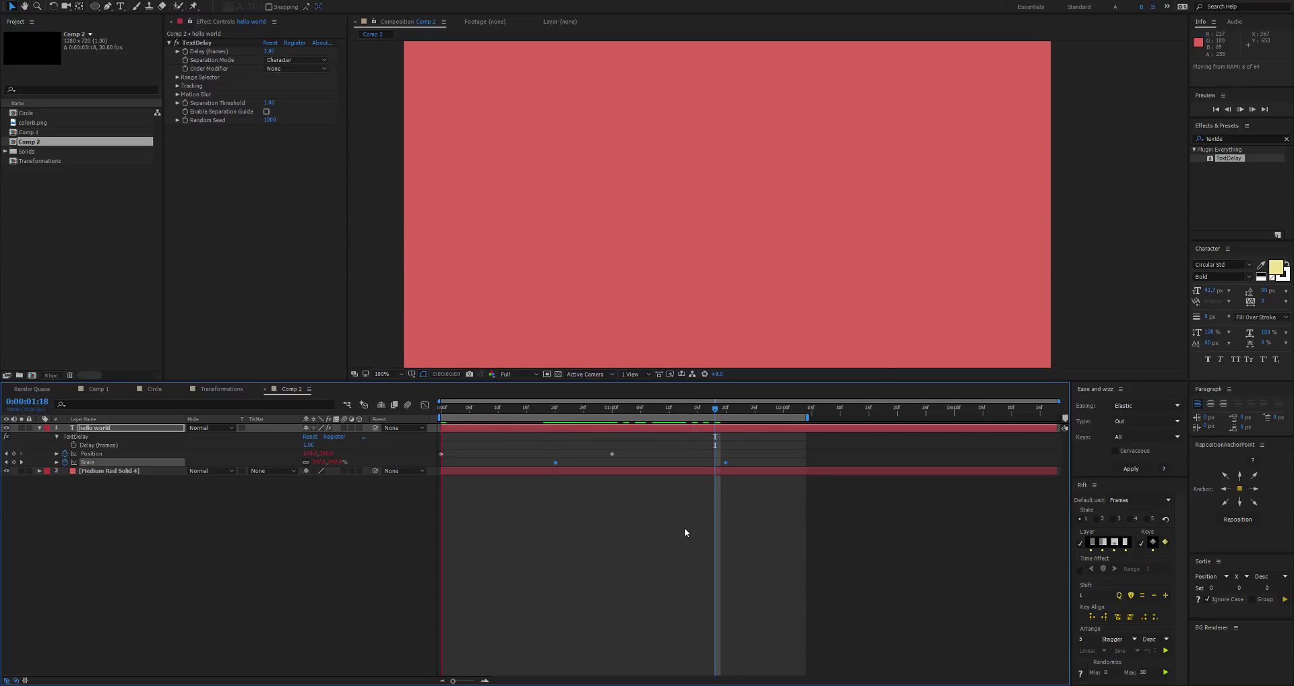
{"action": "left_click", "coordinate": [706, 220]}
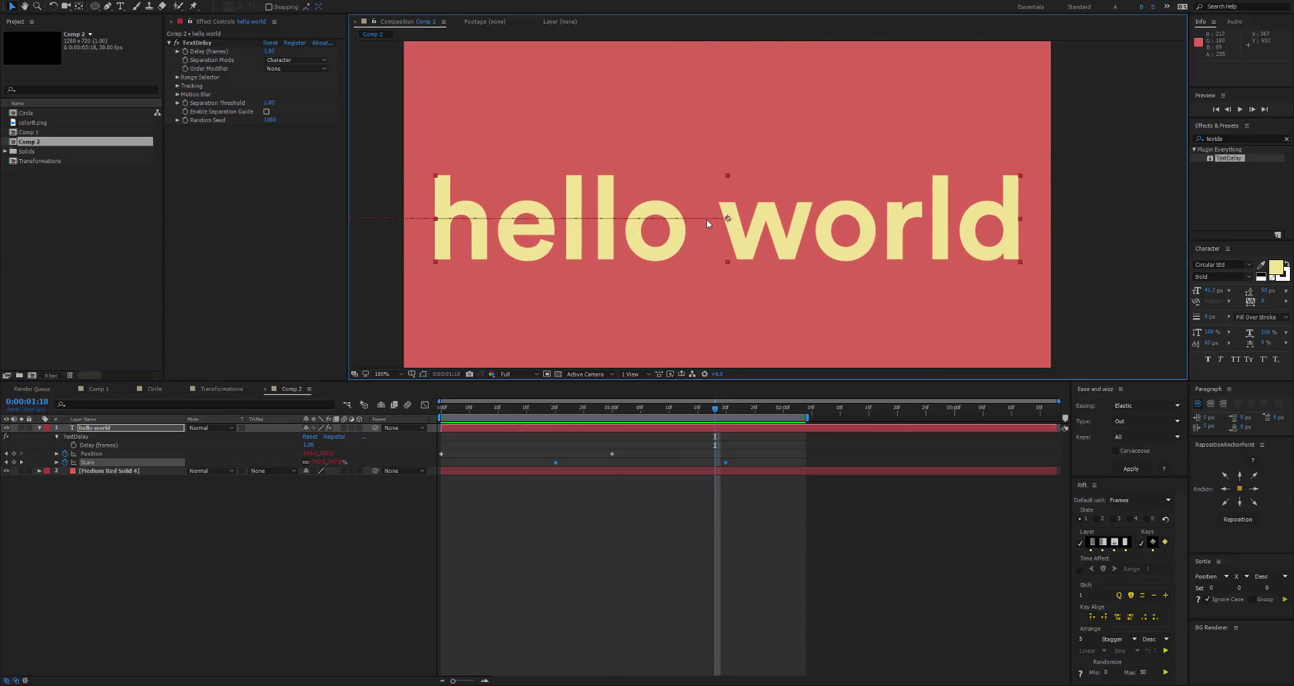
{"action": "mouse_move", "coordinate": [715, 409]}
{"action": "left_mouse_down"}
{"action": "mouse_move", "coordinate": [511, 414]}
{"action": "mouse_move", "coordinate": [794, 415]}
{"action": "mouse_move", "coordinate": [708, 415]}
{"action": "left_mouse_up"}
Enable motion blur in the TextDelay effect and check it across the scaling animation
{"action": "left_click_drag", "start_coordinate": [674, 504], "coordinate": [573, 441]}
{"action": "left_click", "coordinate": [176, 95]}
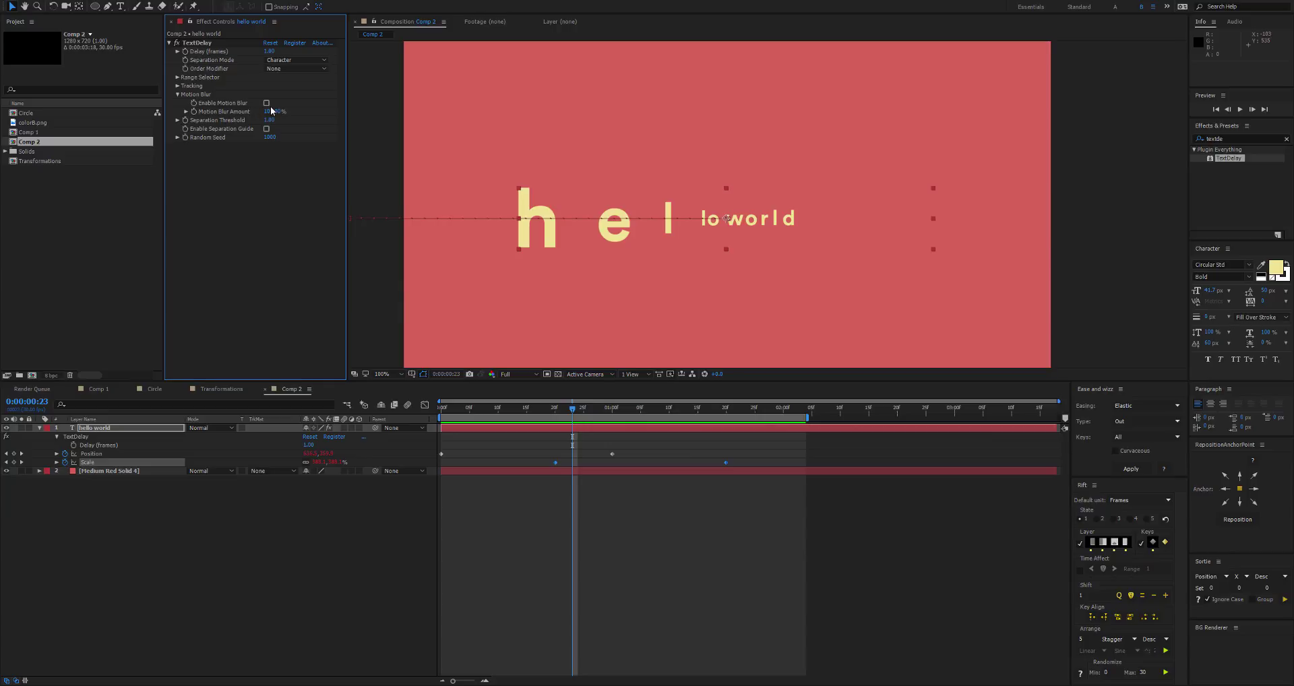
{"action": "left_click", "coordinate": [266, 102]}
{"action": "left_click", "coordinate": [574, 447]}
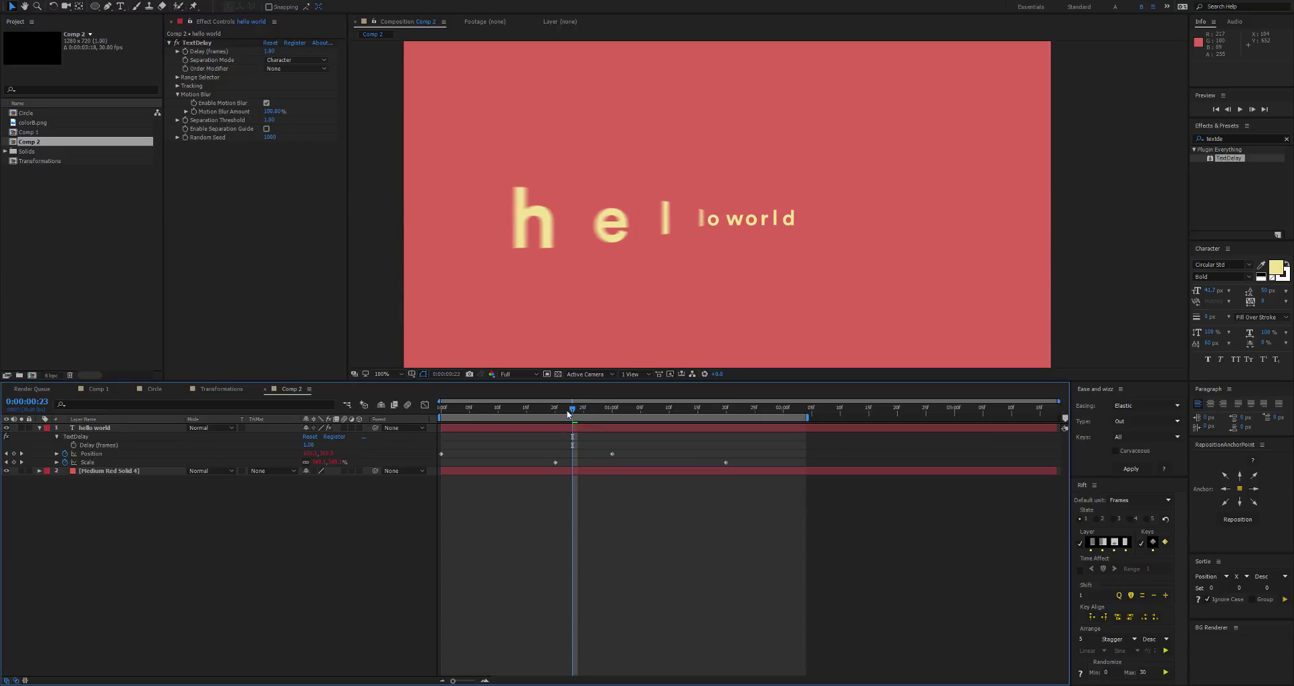
{"action": "left_click_drag", "start_coordinate": [569, 414], "coordinate": [725, 426]}
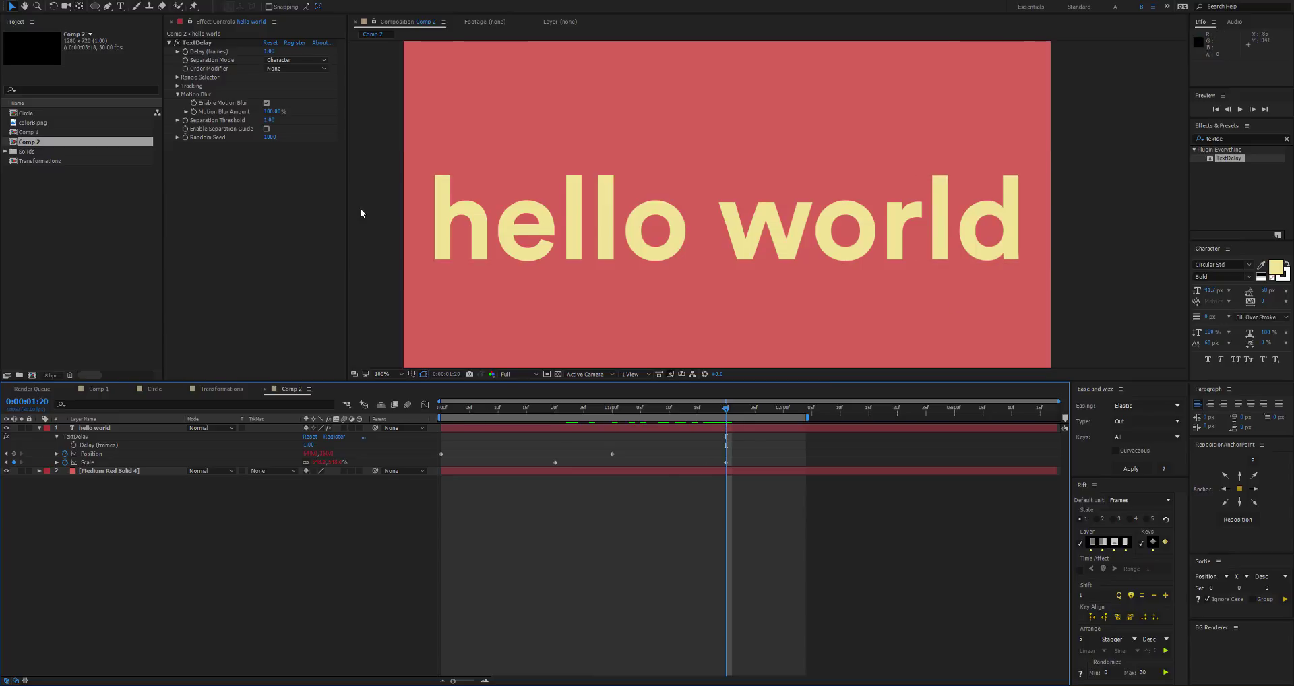
Keyframe TextDelay's Order Modifier at 0:00:01:21 and switch it to Reverse at 0:00:01:22
{"action": "mouse_move", "coordinate": [722, 411]}
{"action": "left_mouse_down"}
{"action": "mouse_move", "coordinate": [514, 410]}
{"action": "mouse_move", "coordinate": [724, 429]}
{"action": "left_mouse_up"}
{"action": "key", "text": "Page_Down"}
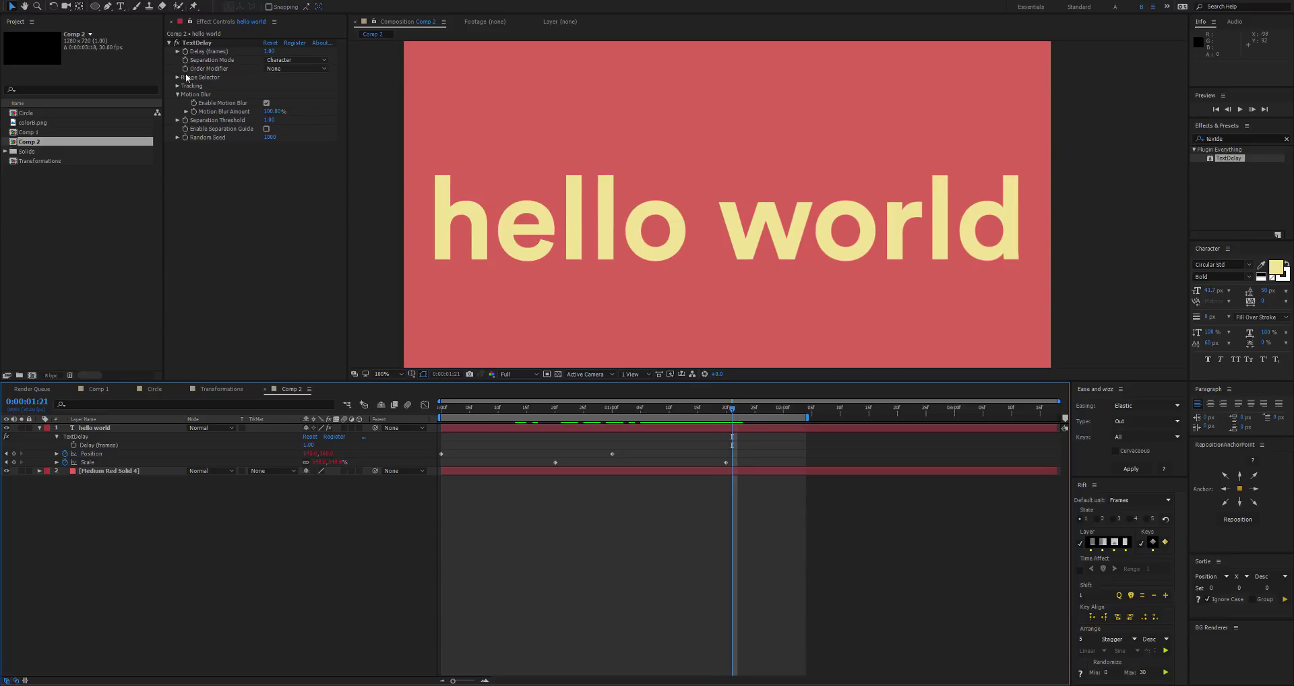
{"action": "key", "text": "Page_Down"}
{"action": "left_click", "coordinate": [296, 68]}
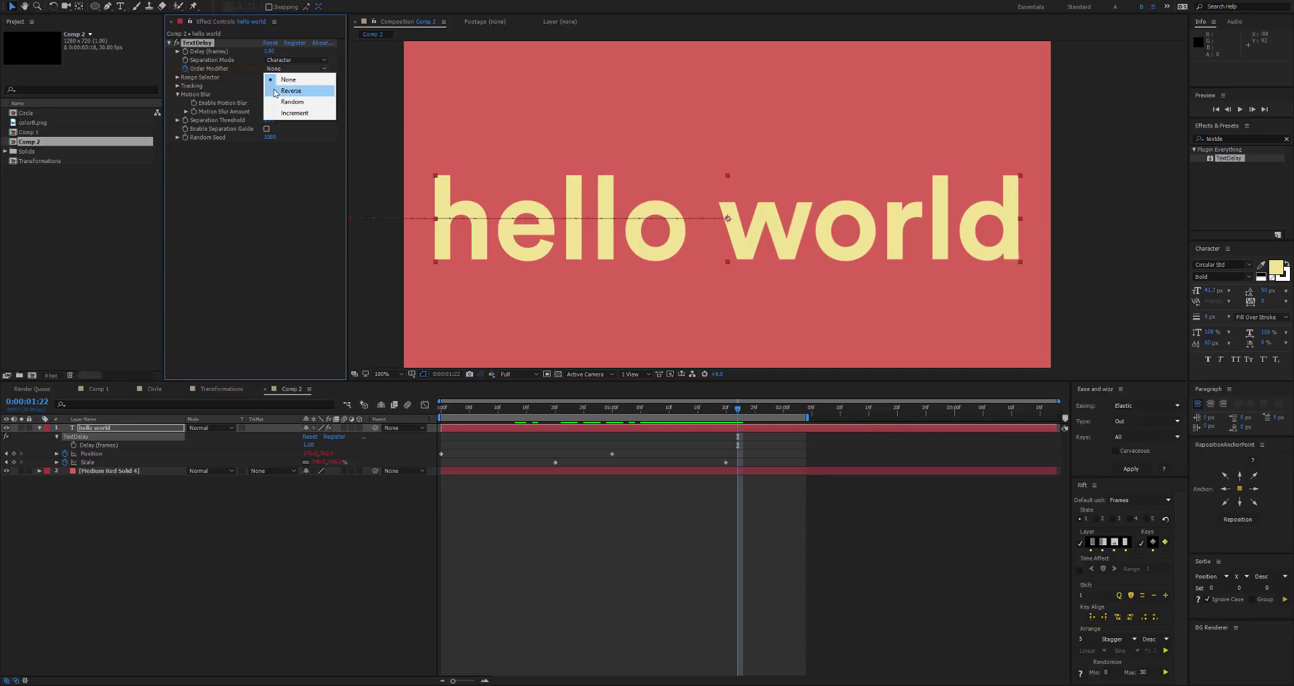
{"action": "left_click", "coordinate": [290, 90]}
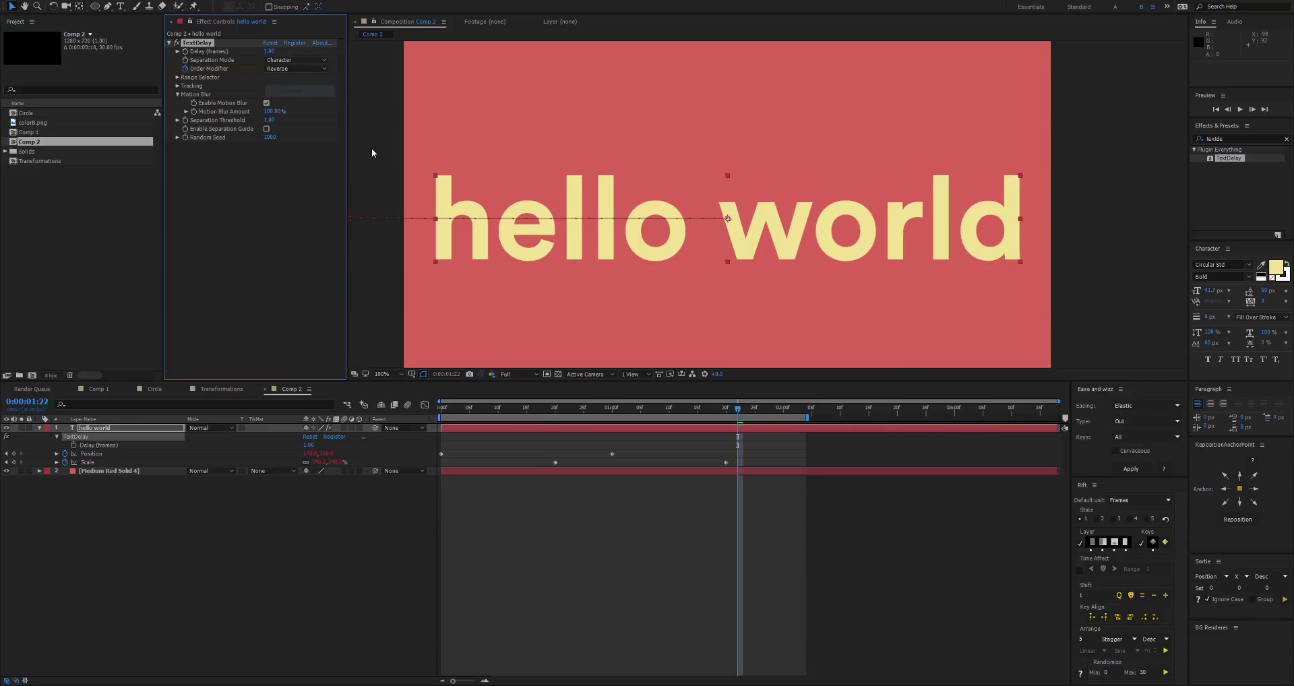
Add a Position keyframe to the hello world layer at 0:00:01:22
{"action": "left_click", "coordinate": [135, 427]}
{"action": "key", "text": "u"}
{"action": "key", "text": "p"}
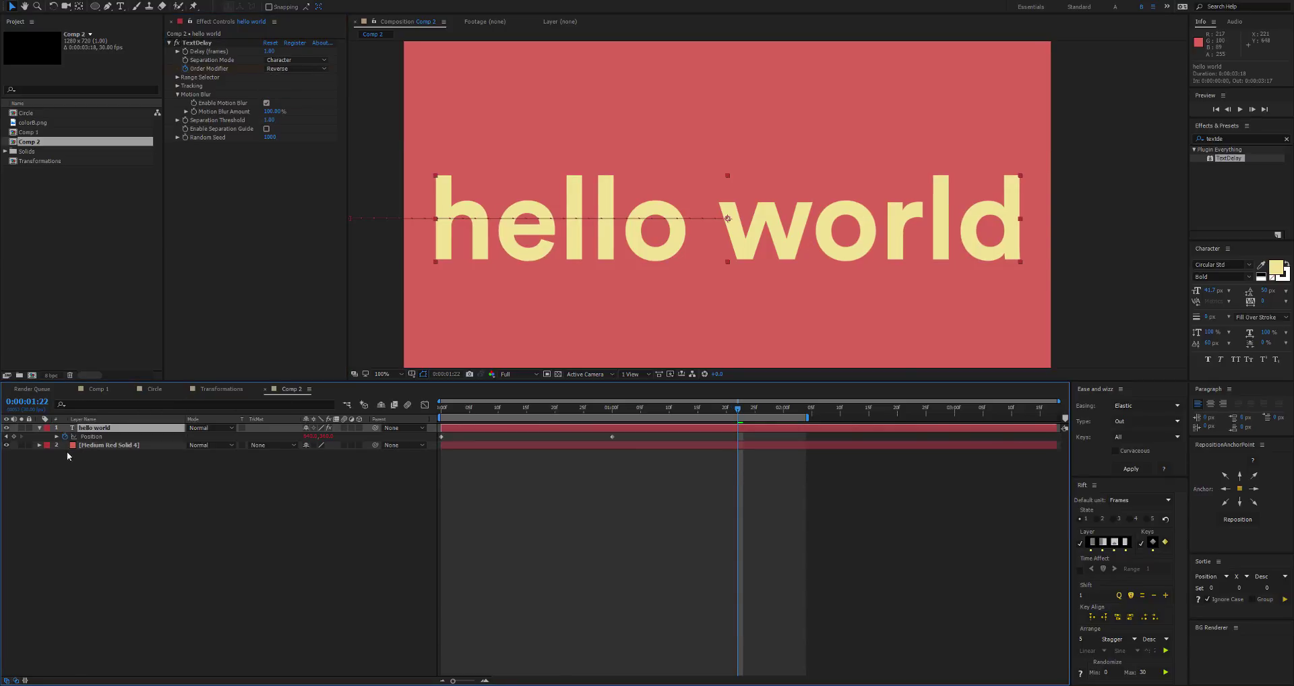
{"action": "left_click", "coordinate": [56, 437]}
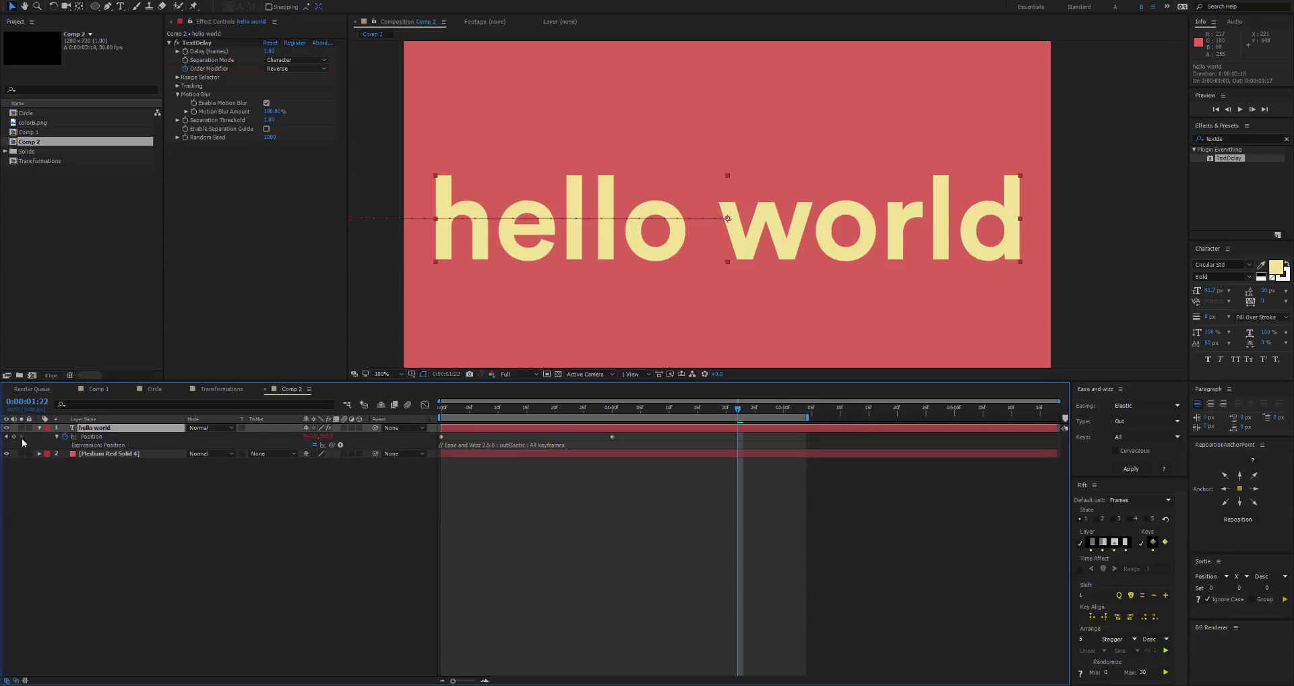
{"action": "left_click", "coordinate": [15, 436]}
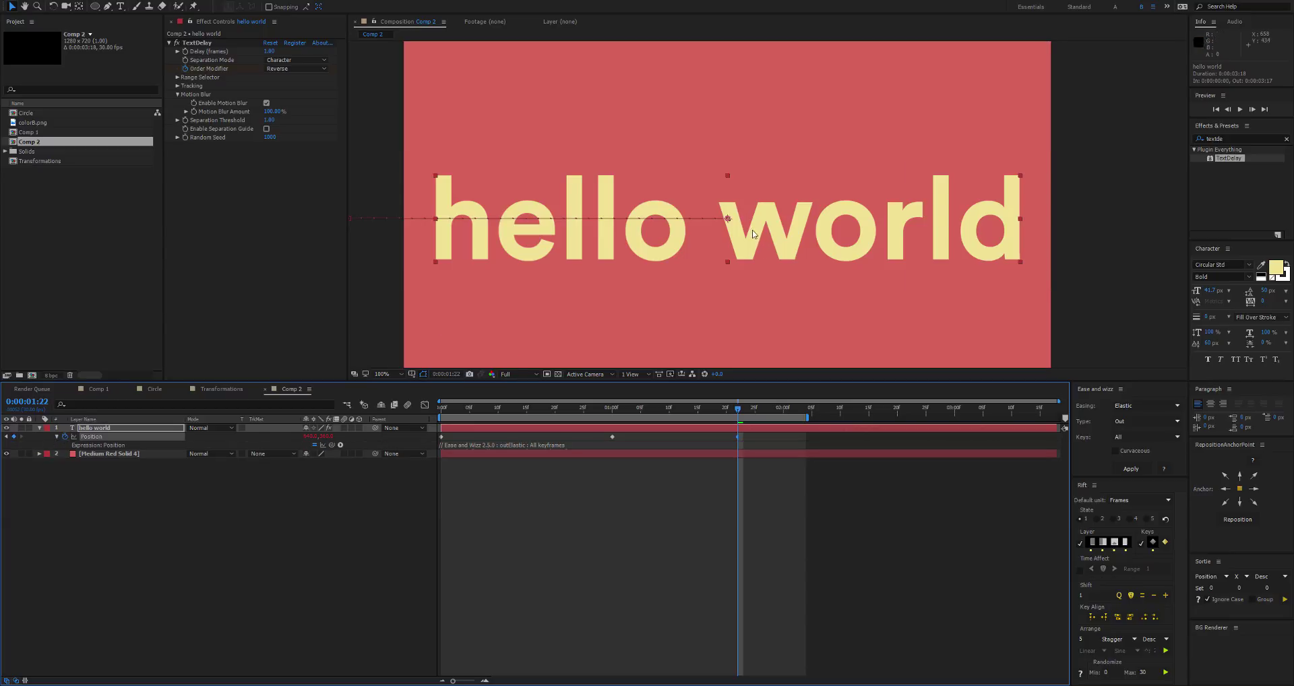
Move the text past the frame's right edge at 0:00:02:22, to about X 1874, and end the work area there
{"action": "scroll", "coordinate": [753, 234], "scroll_direction": "down", "scroll_amount": 2}
{"action": "key", "text": "space"}
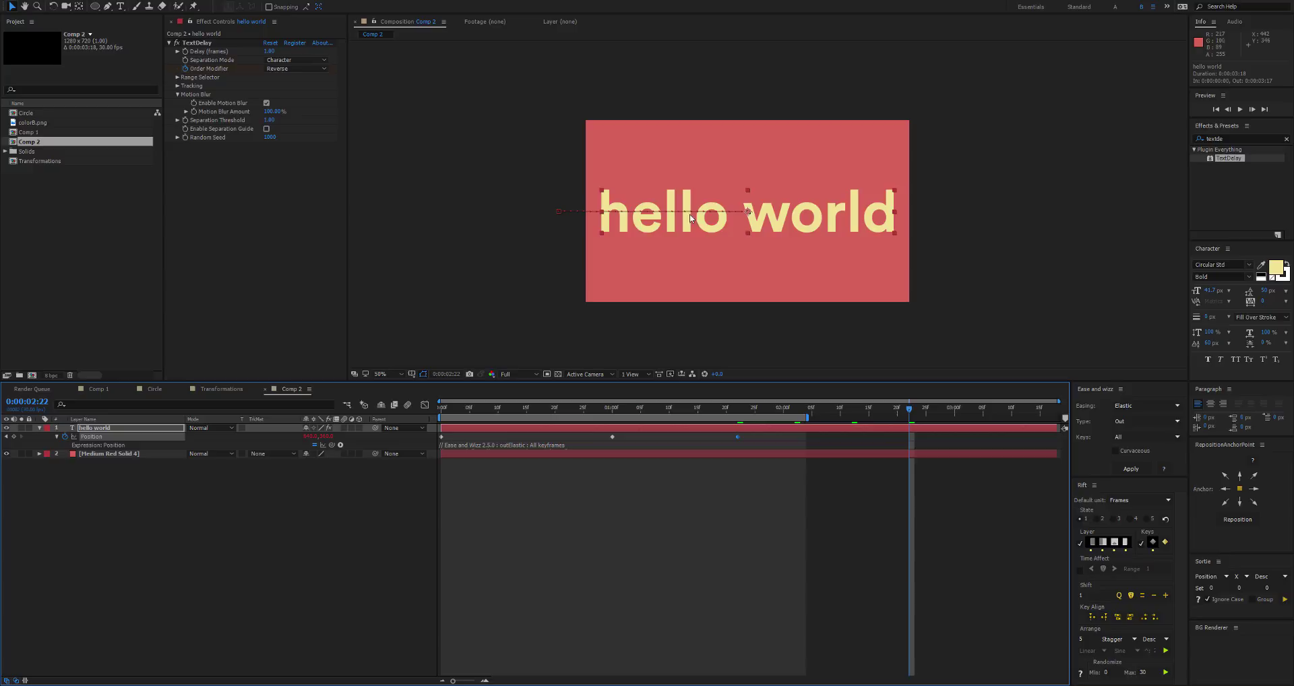
{"action": "left_click_drag", "start_coordinate": [691, 217], "coordinate": [1001, 225]}
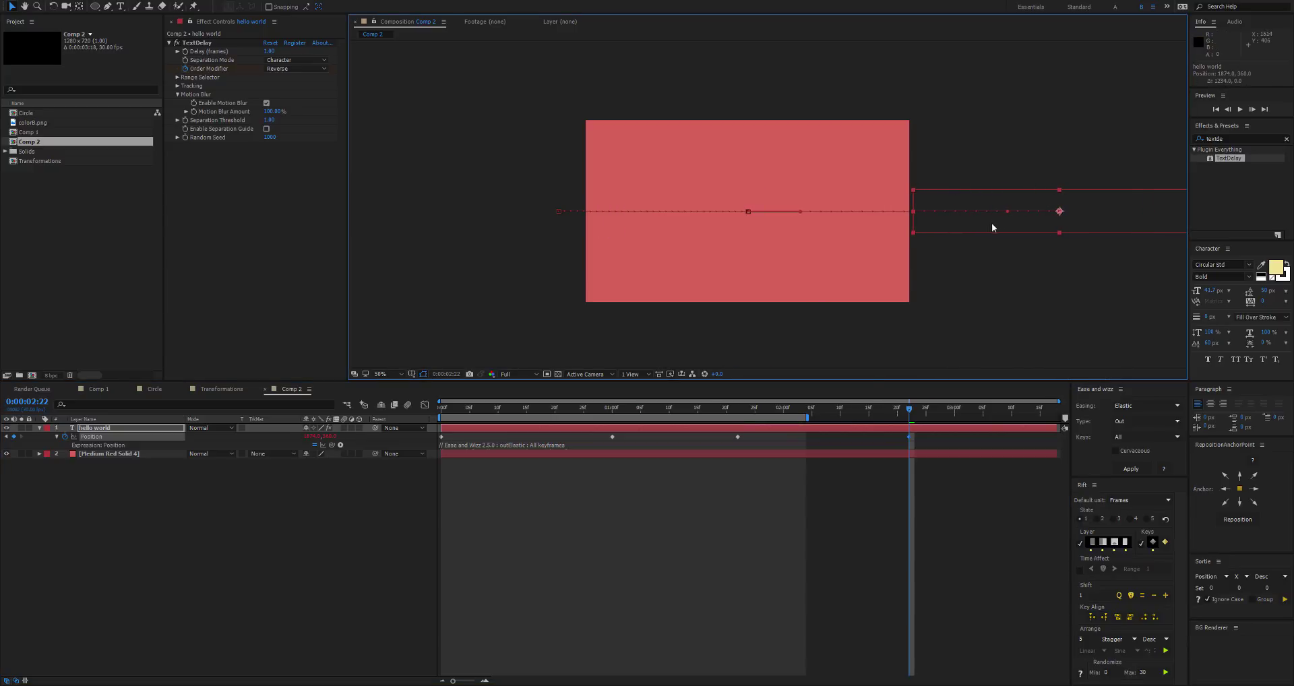
{"action": "key", "text": "n"}
{"action": "left_click_drag", "start_coordinate": [742, 409], "coordinate": [755, 408]}
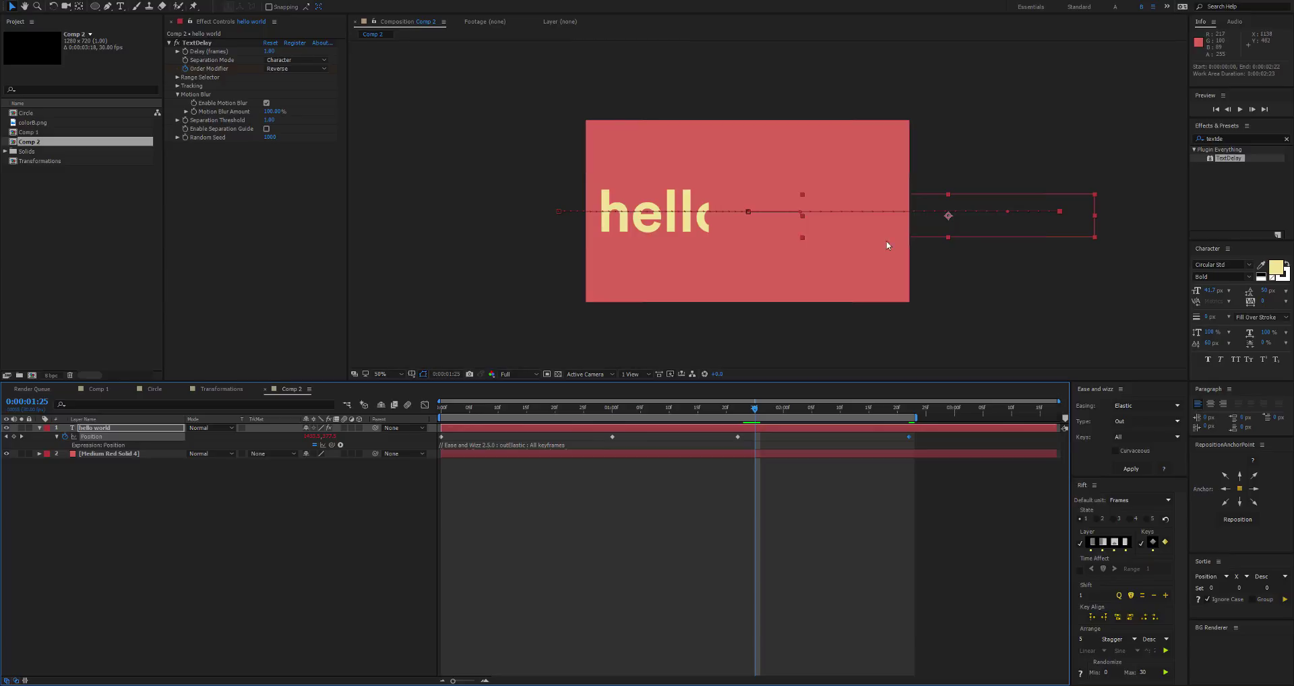
Widen the Comp 2 composition to 2560 px and preview the exiting text
{"action": "left_click", "coordinate": [522, 270]}
{"action": "key", "text": "ctrl+k"}
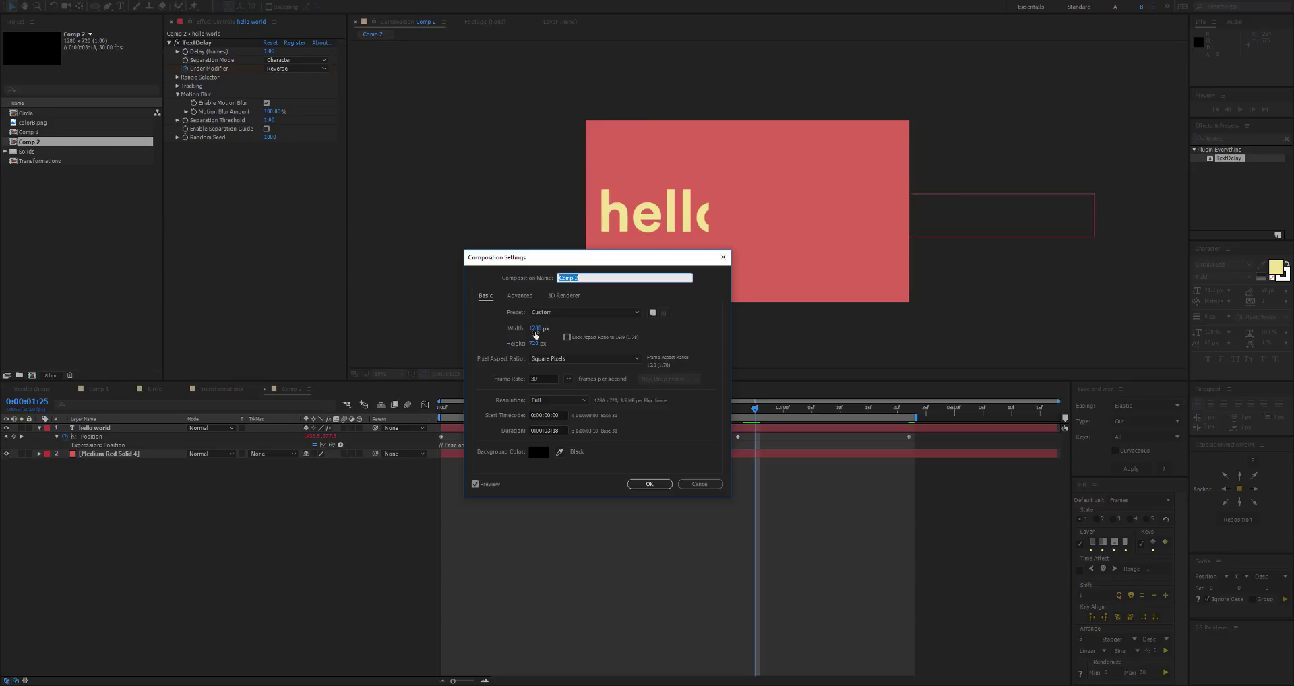
{"action": "left_click", "coordinate": [535, 330]}
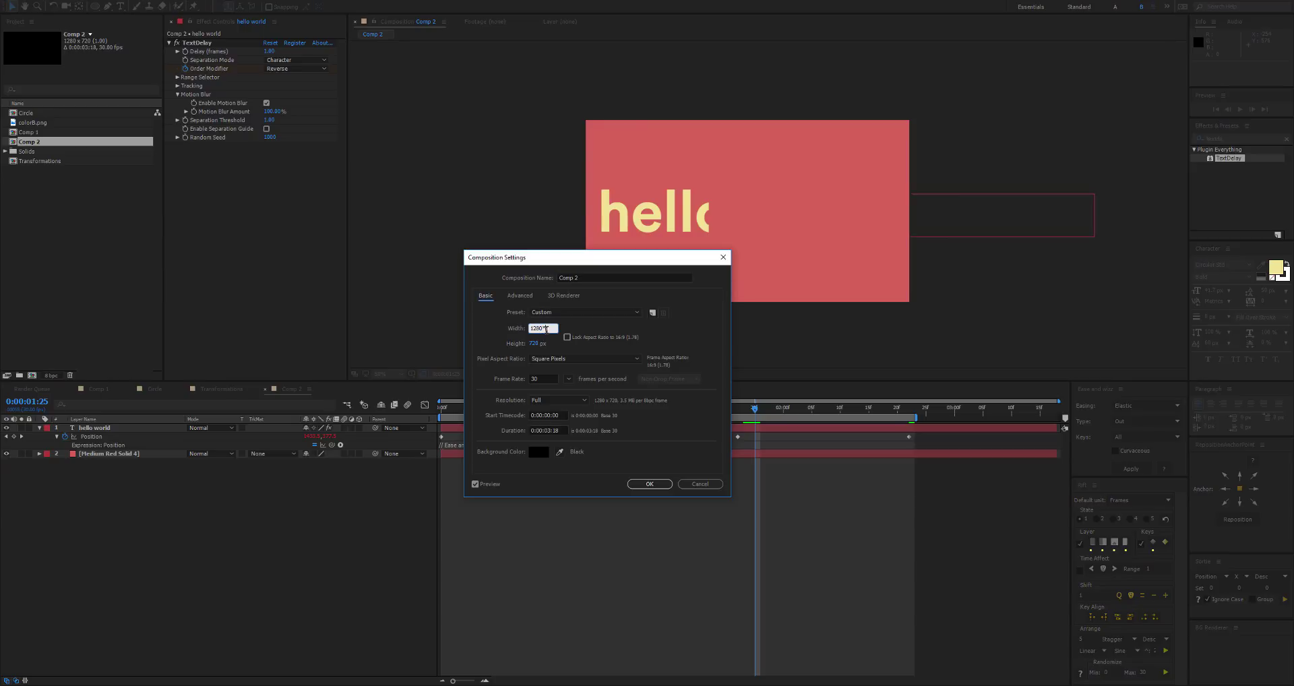
{"action": "type", "text": "2560"}
{"action": "key", "text": "Tab"}
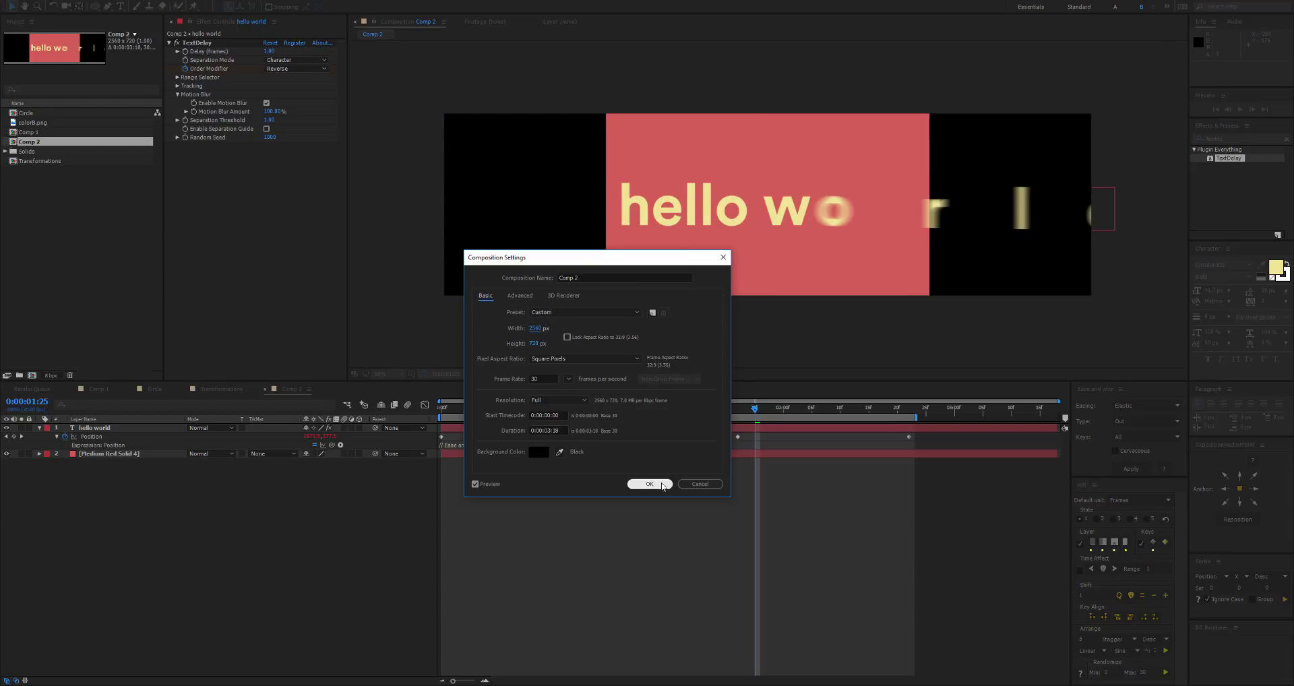
{"action": "left_click", "coordinate": [649, 484]}
{"action": "left_click_drag", "start_coordinate": [837, 257], "coordinate": [778, 276]}
{"action": "left_click", "coordinate": [711, 255]}
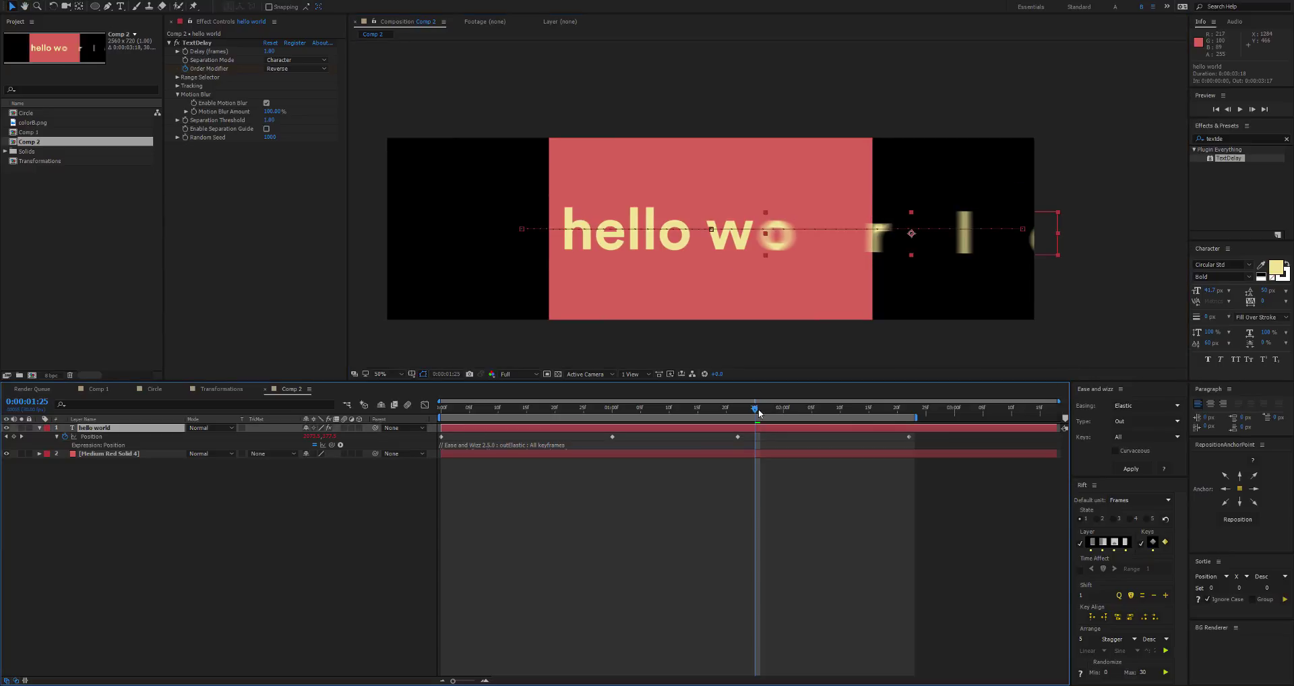
{"action": "key", "text": "space"}
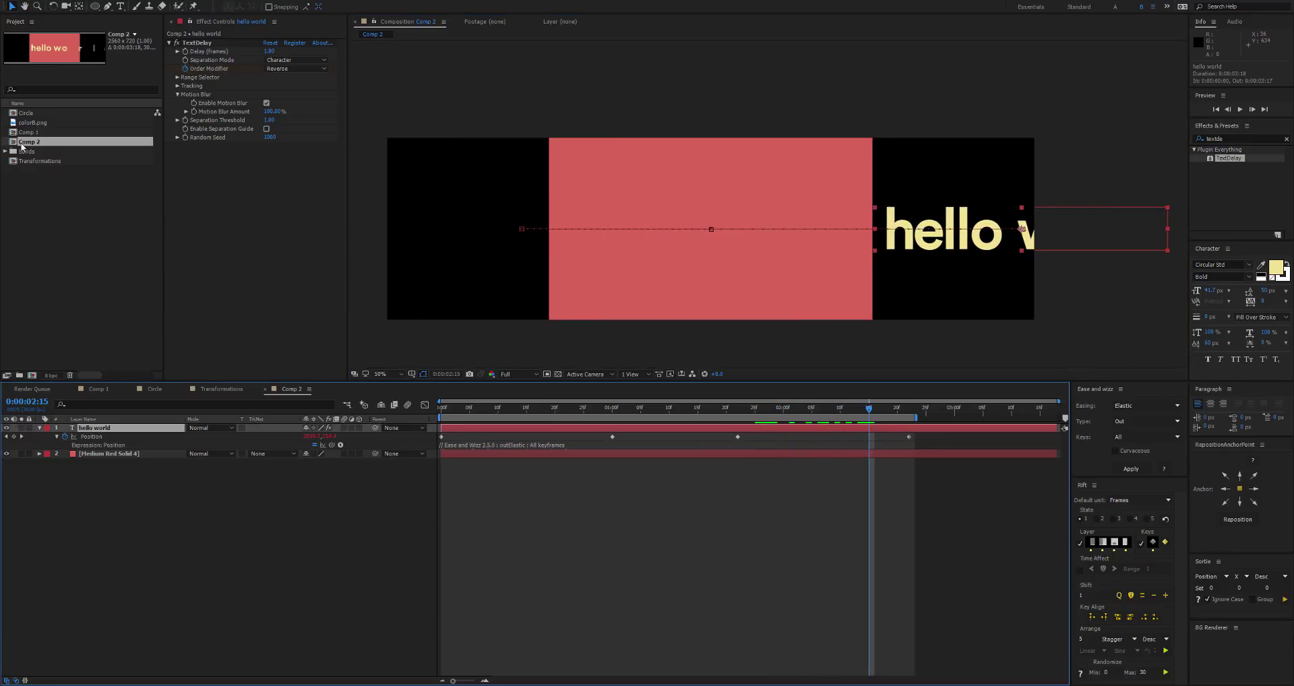
Create a new composition from Comp 2 and set its width to 1280 px
{"action": "left_click_drag", "start_coordinate": [24, 143], "coordinate": [32, 376]}
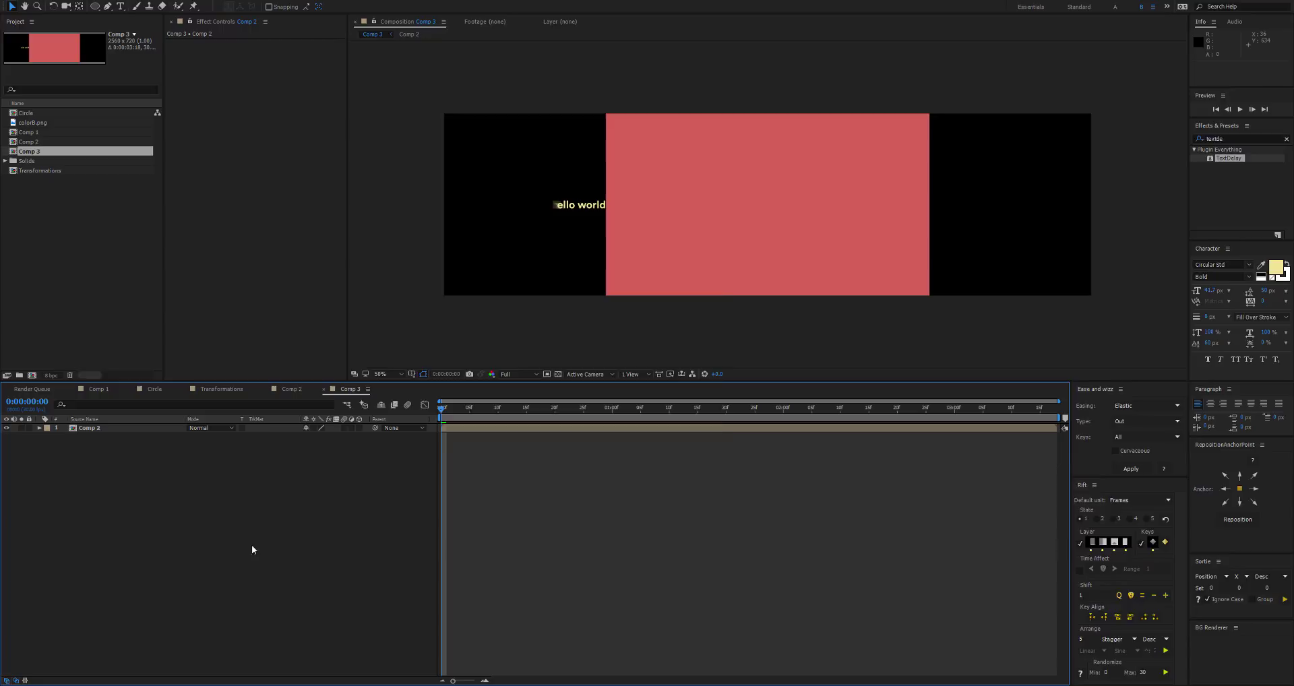
{"action": "key", "text": "ctrl+k"}
{"action": "left_click", "coordinate": [530, 326]}
{"action": "type", "text": "1280"}
{"action": "key", "text": "Return"}
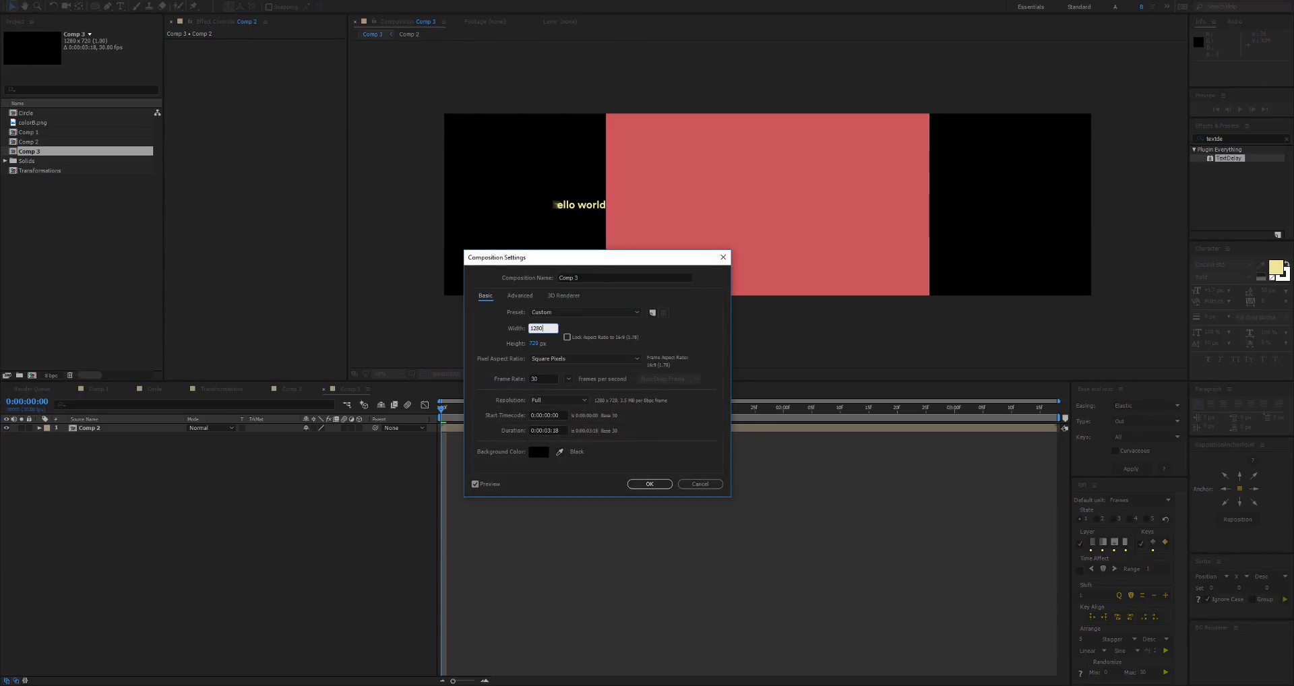
Scrub through Comp 3 to check the nested text, and return to Comp 2 at 0:00:01:15
{"action": "left_click_drag", "start_coordinate": [634, 418], "coordinate": [1028, 423]}
{"action": "left_click", "coordinate": [408, 33]}
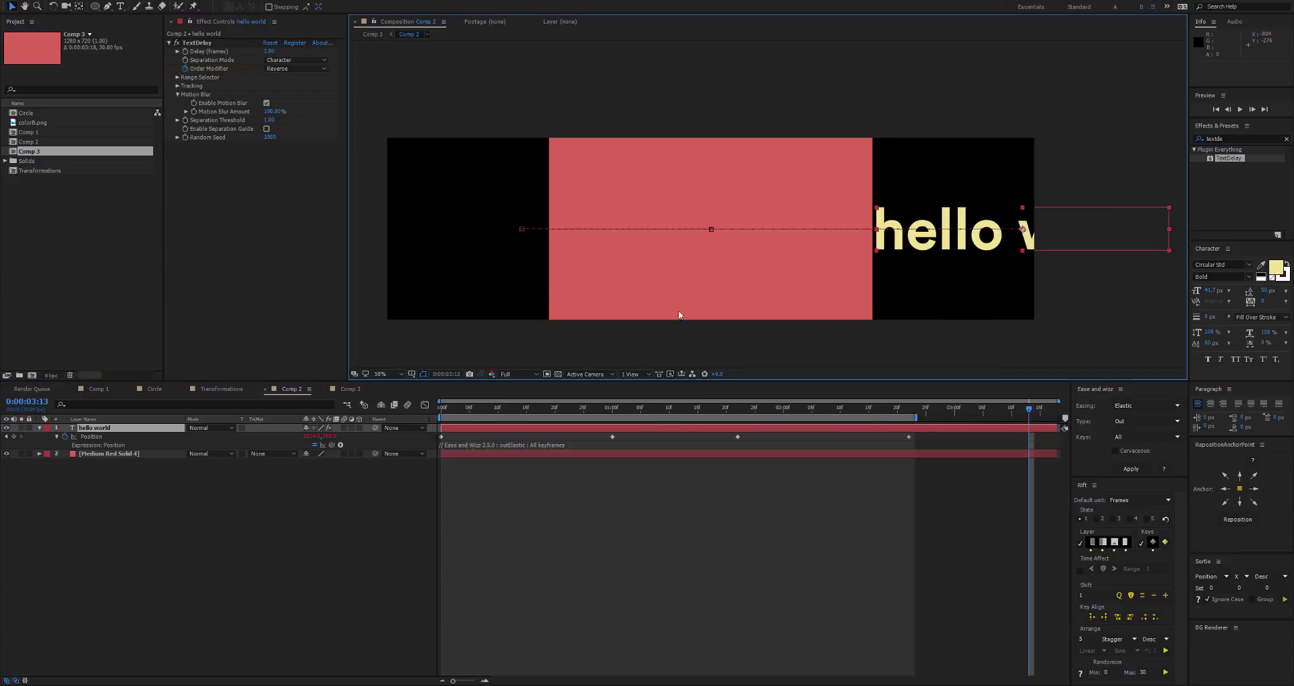
{"action": "left_click_drag", "start_coordinate": [805, 409], "coordinate": [736, 452]}
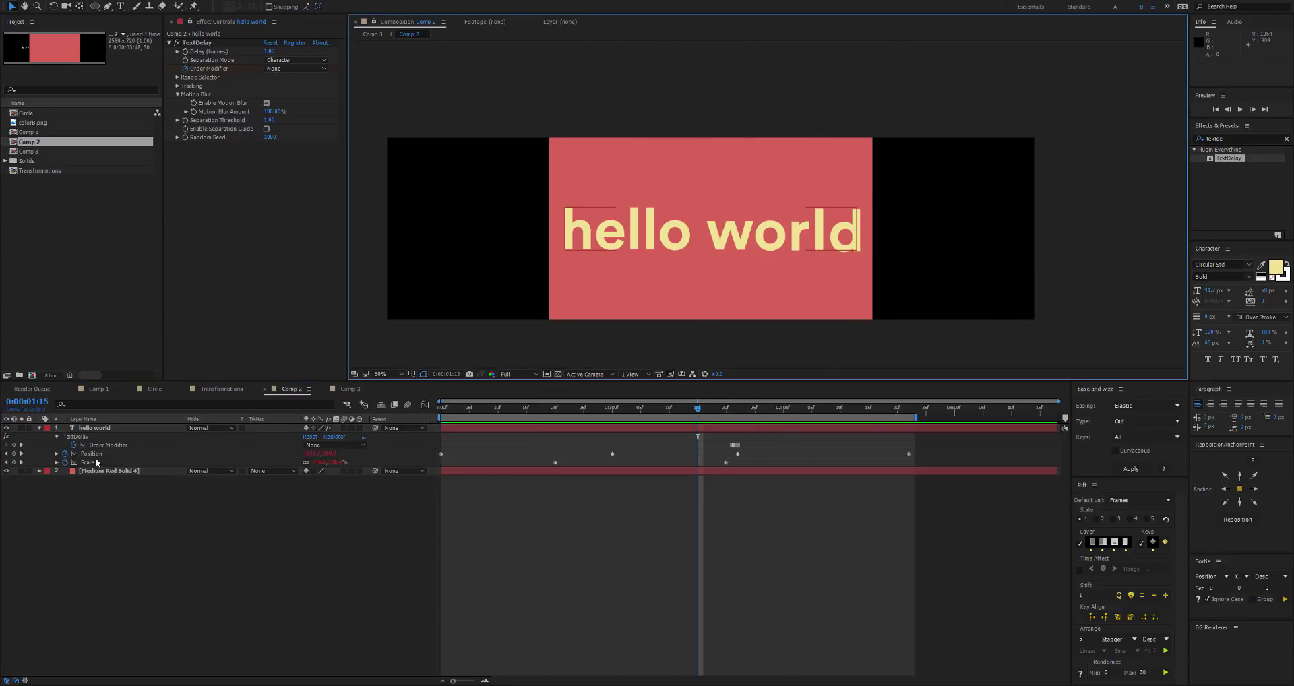
Examine the hello world layer's Position speed graph with its post-expression curve, and return to the keyframe view
{"action": "left_click", "coordinate": [91, 454]}
{"action": "left_click", "coordinate": [424, 404]}
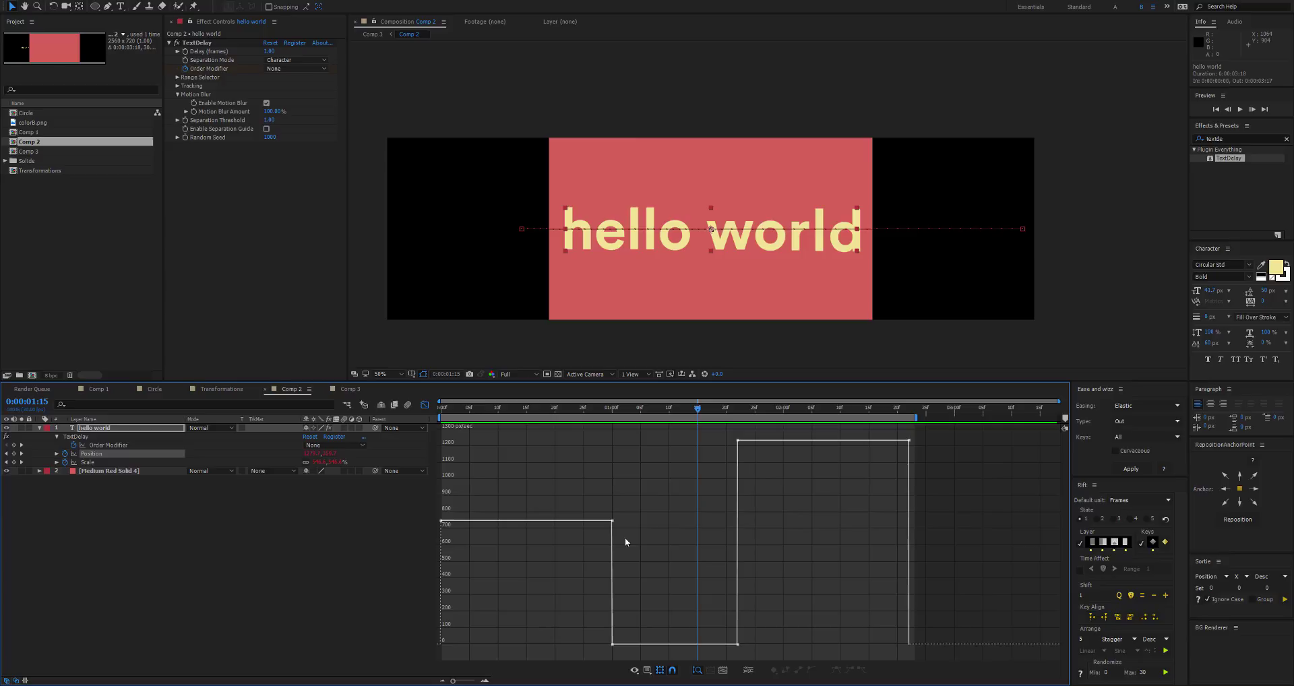
{"action": "left_click", "coordinate": [64, 454], "text": "alt"}
{"action": "left_click", "coordinate": [322, 462]}
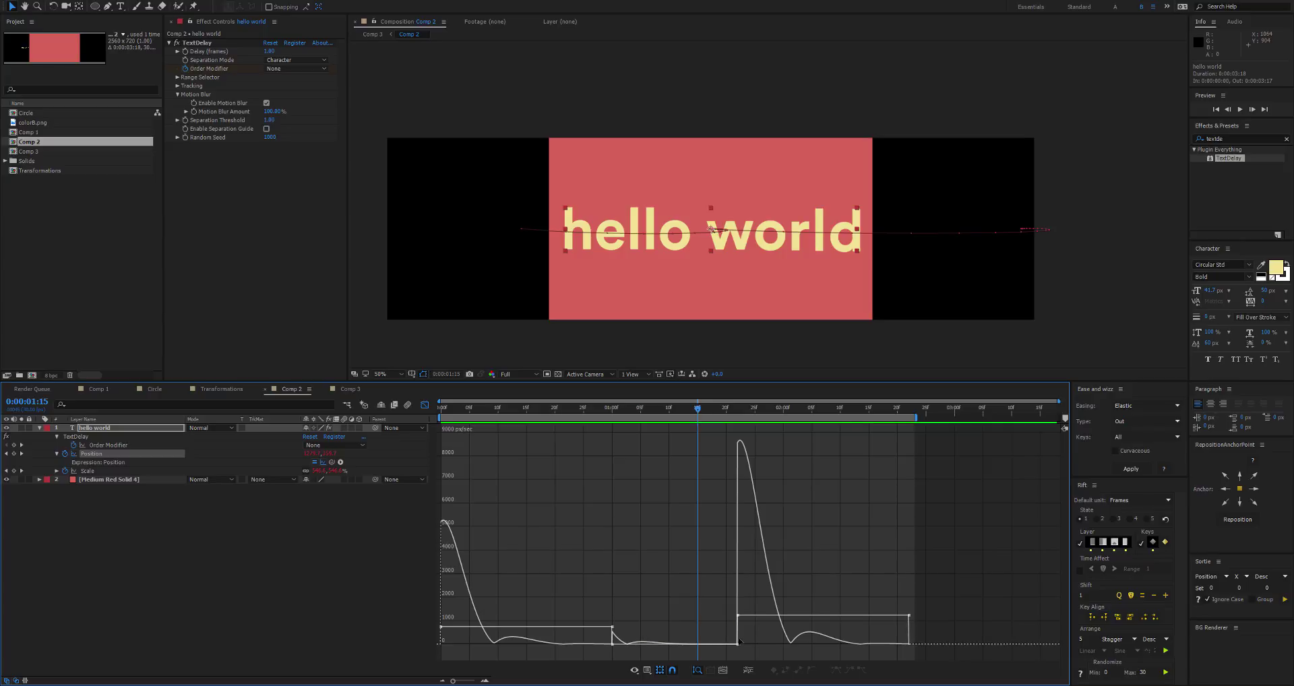
{"action": "left_click", "coordinate": [425, 405]}
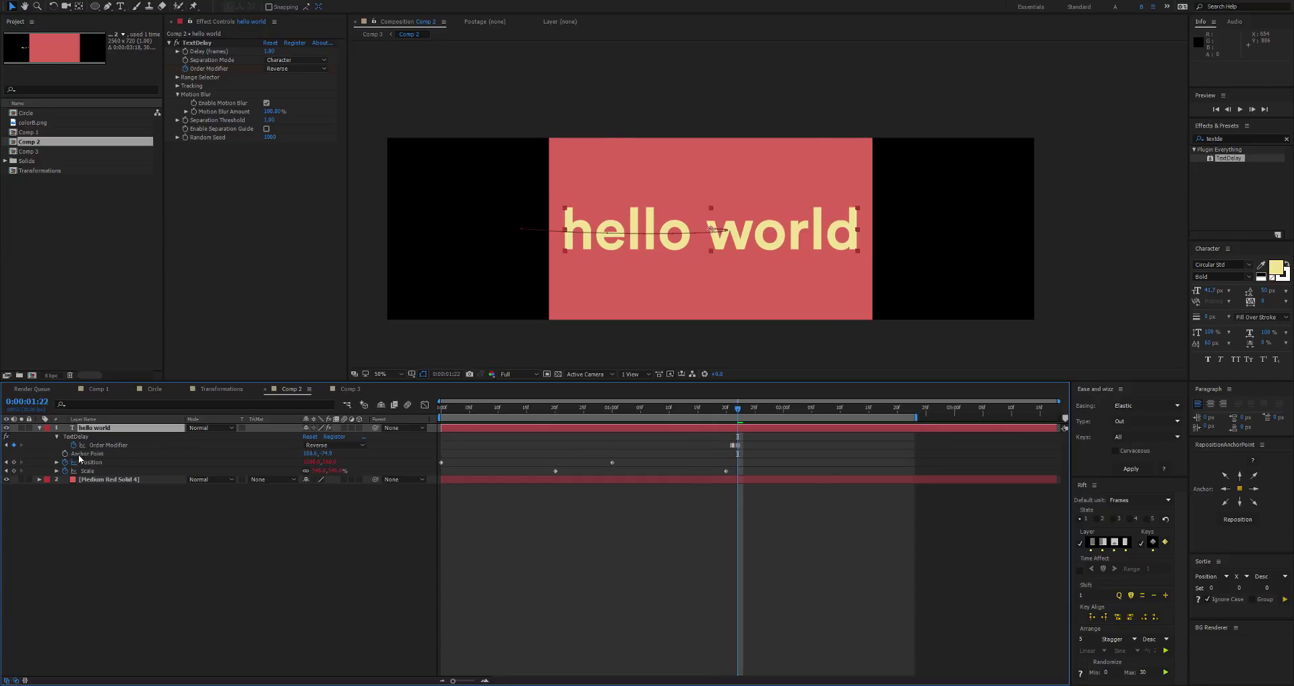
{"action": "key", "text": "shift+End"}
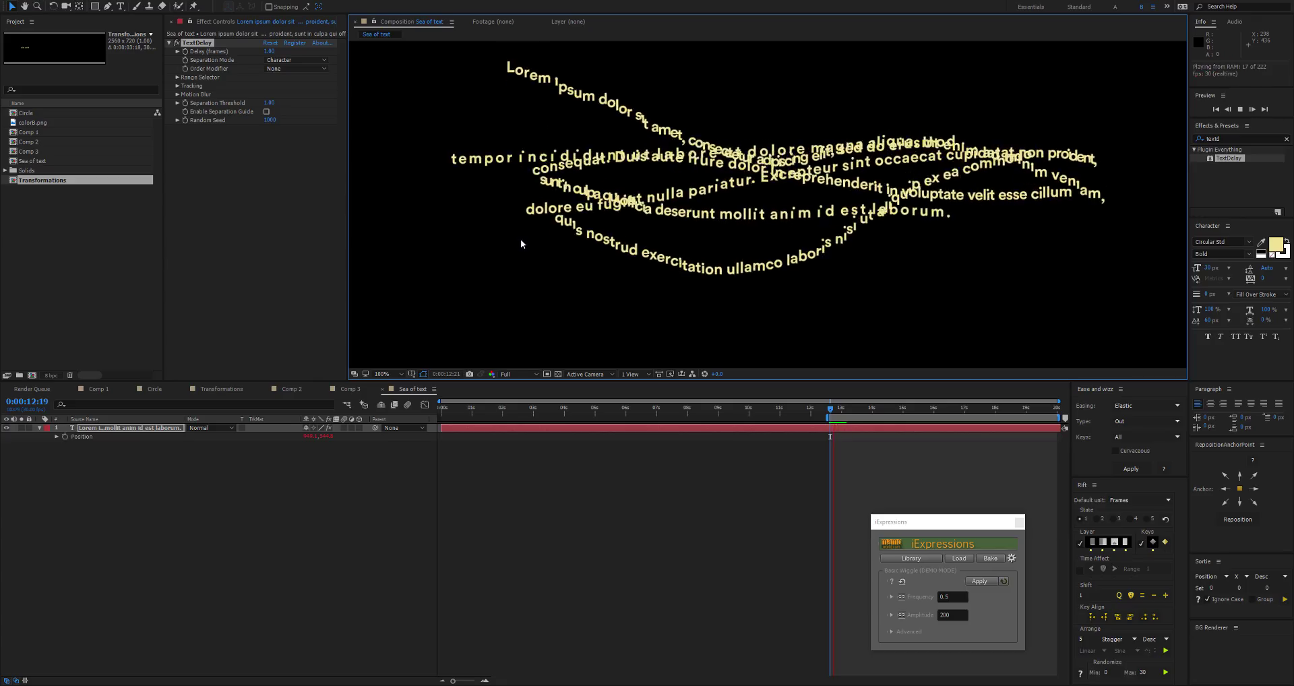
Compare the Lorem ipsum animation in the Sea of text composition with TextDelay switched off and on again
{"action": "left_click", "coordinate": [173, 43]}
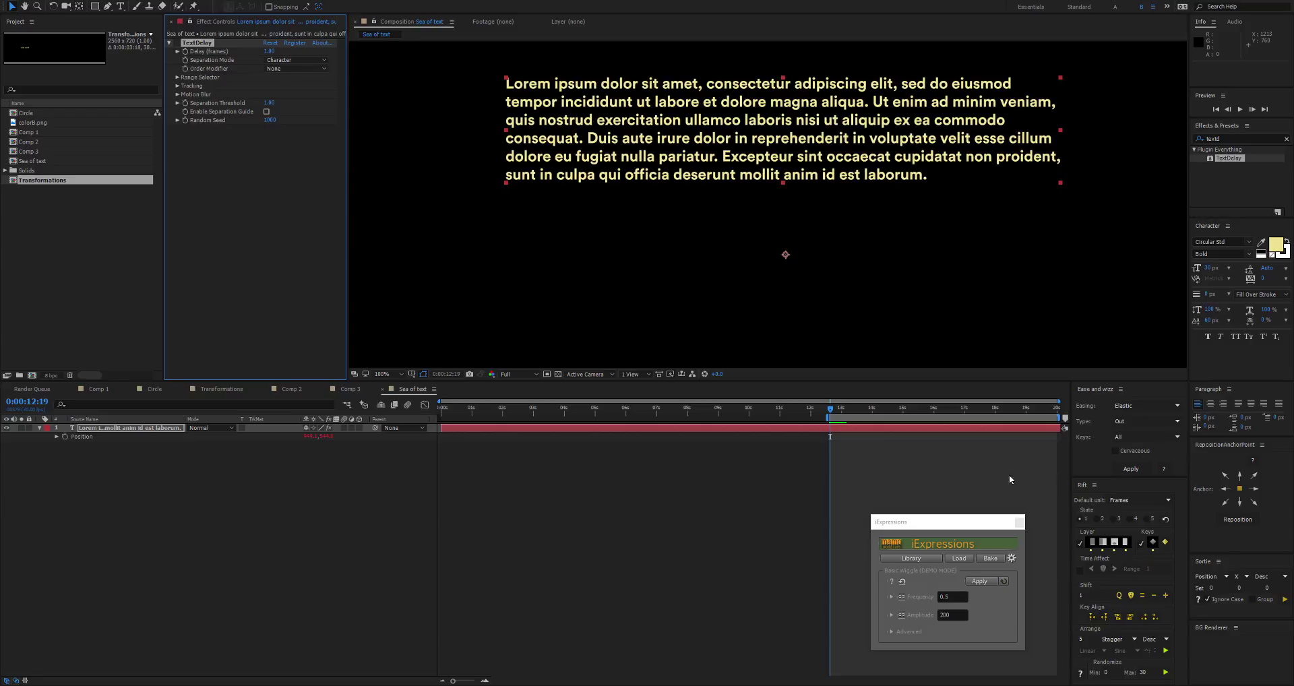
{"action": "left_click", "coordinate": [920, 528]}
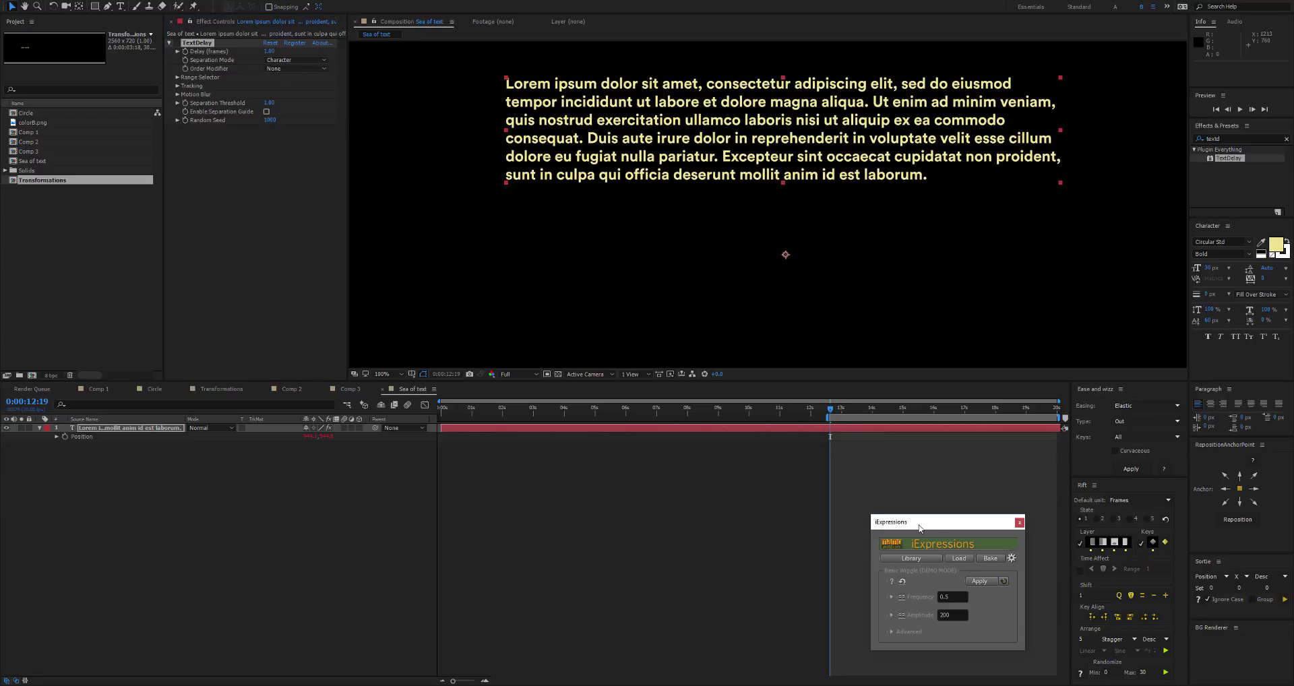
{"action": "left_click_drag", "start_coordinate": [829, 409], "coordinate": [829, 438]}
{"action": "left_click", "coordinate": [176, 42]}
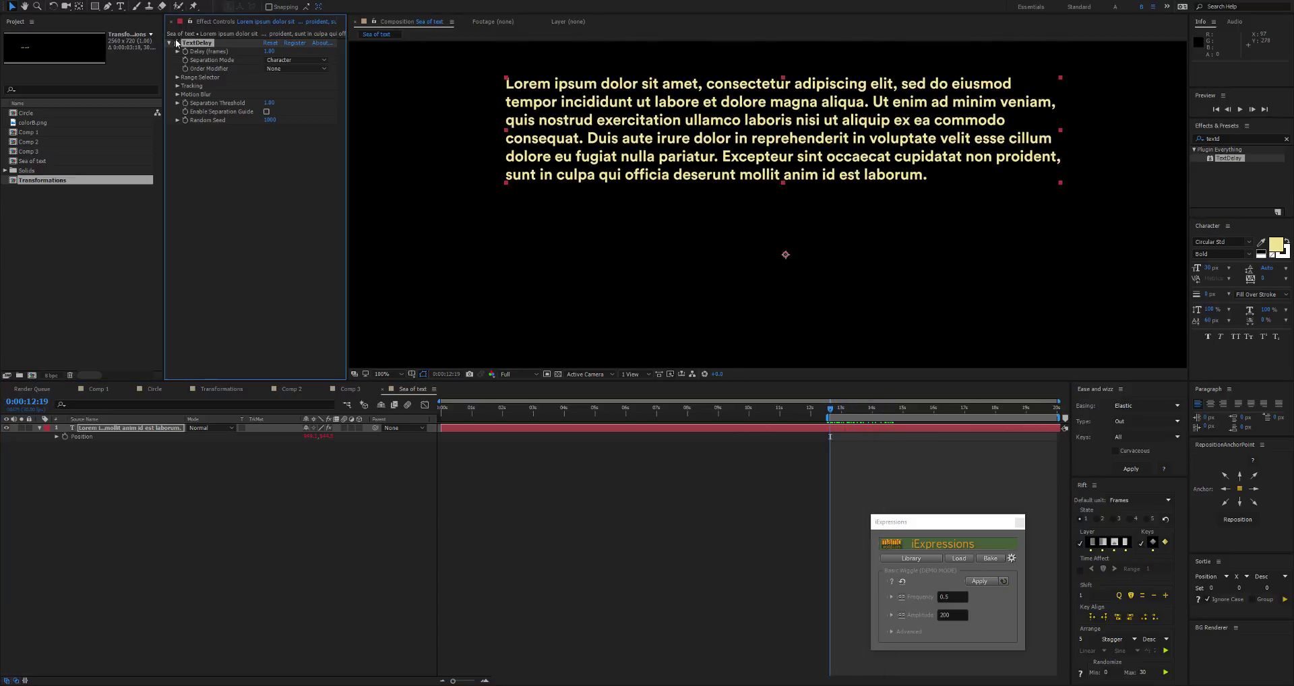
{"action": "left_click", "coordinate": [780, 343]}
{"action": "key", "text": "space"}
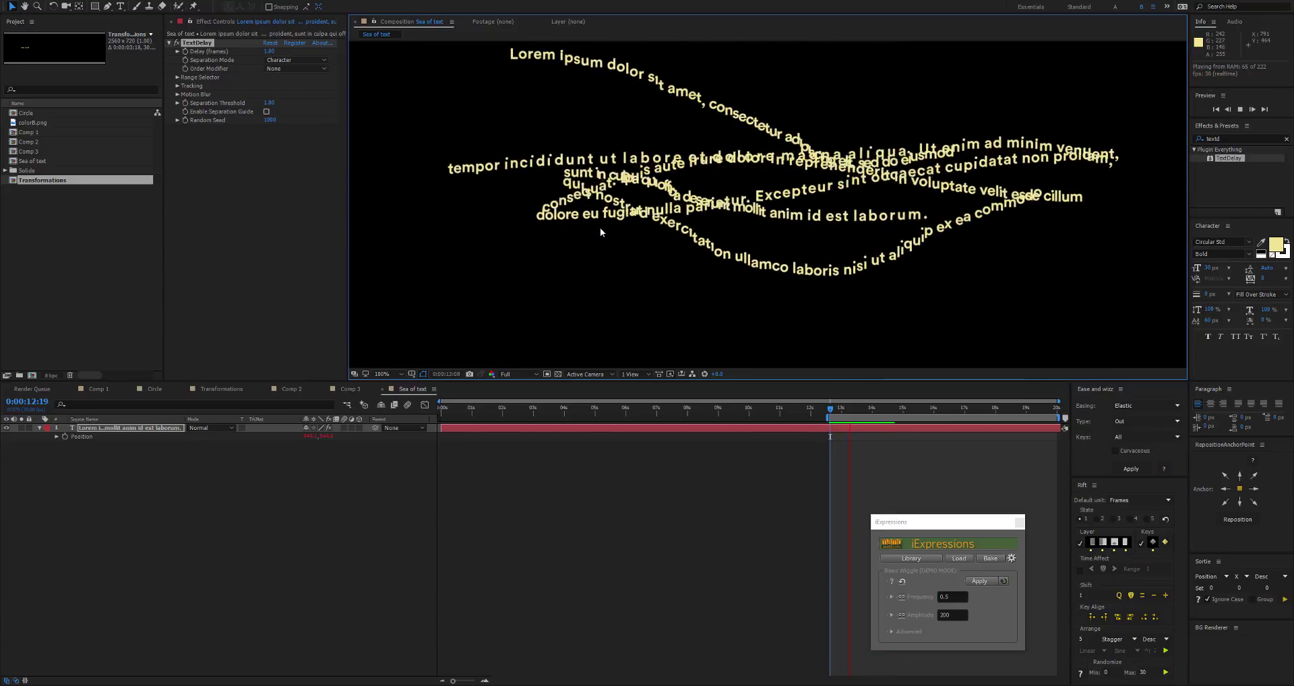
{"action": "key", "text": "space"}
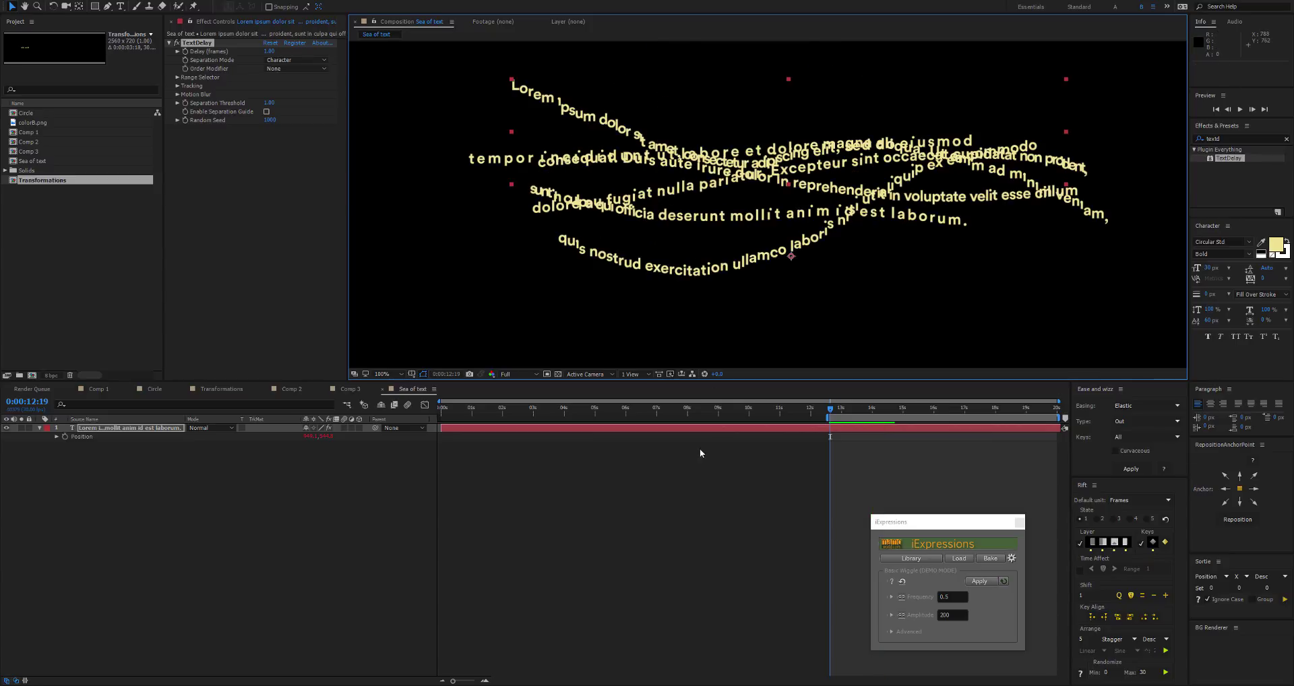
Set the Lorem ipsum text's tracking to 200
{"action": "left_click", "coordinate": [1262, 278]}
{"action": "type", "text": "200"}
{"action": "key", "text": "Return"}
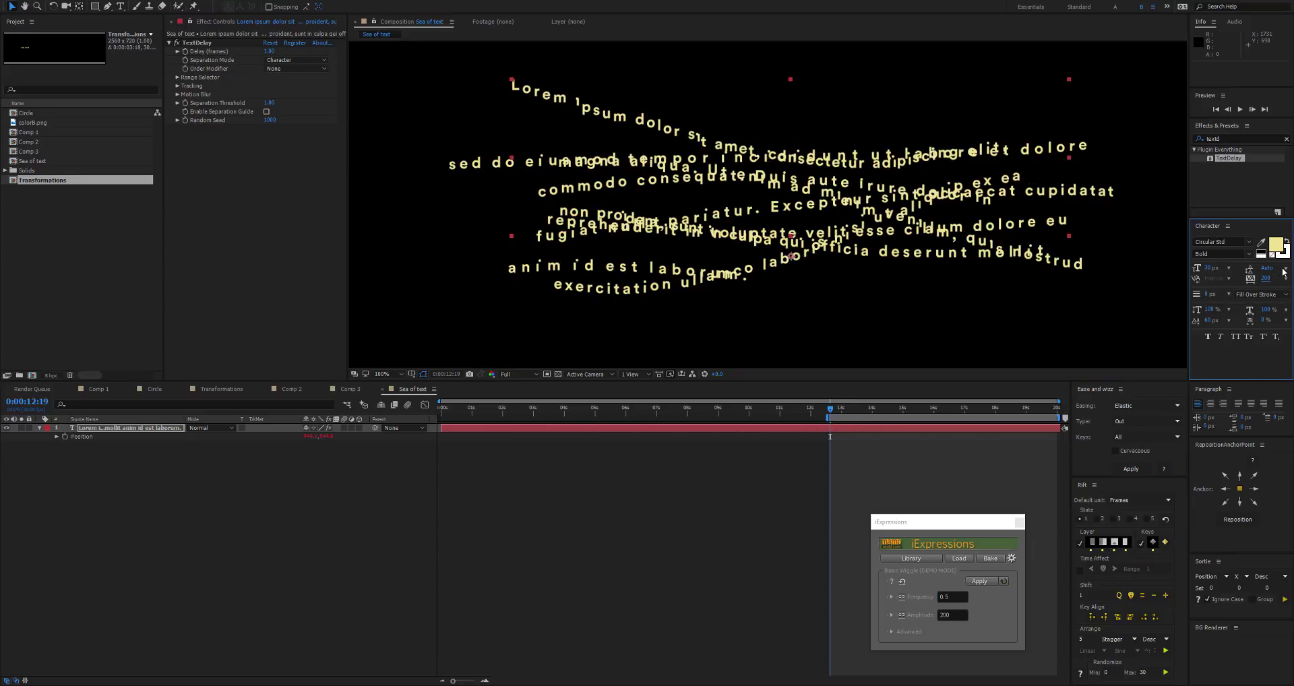
Try a leading of 30 px on the Lorem ipsum text, and set it to 200 px
{"action": "left_click", "coordinate": [1285, 267]}
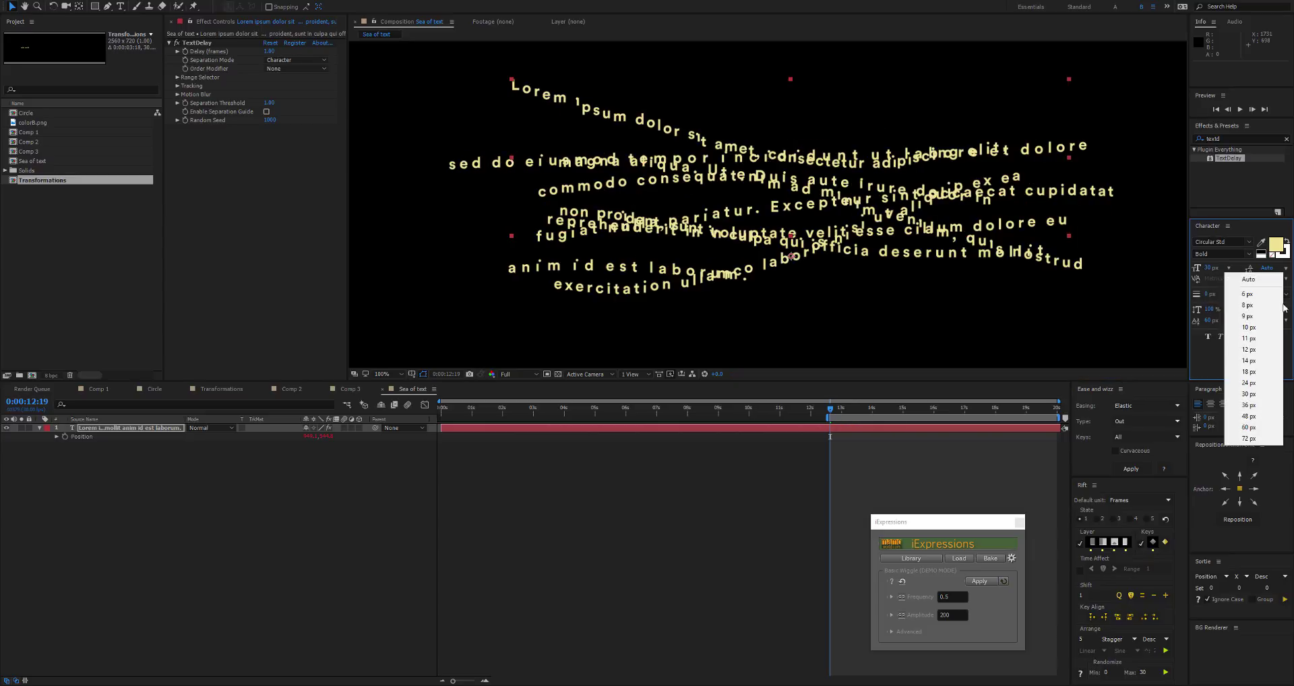
{"action": "left_click", "coordinate": [1252, 397]}
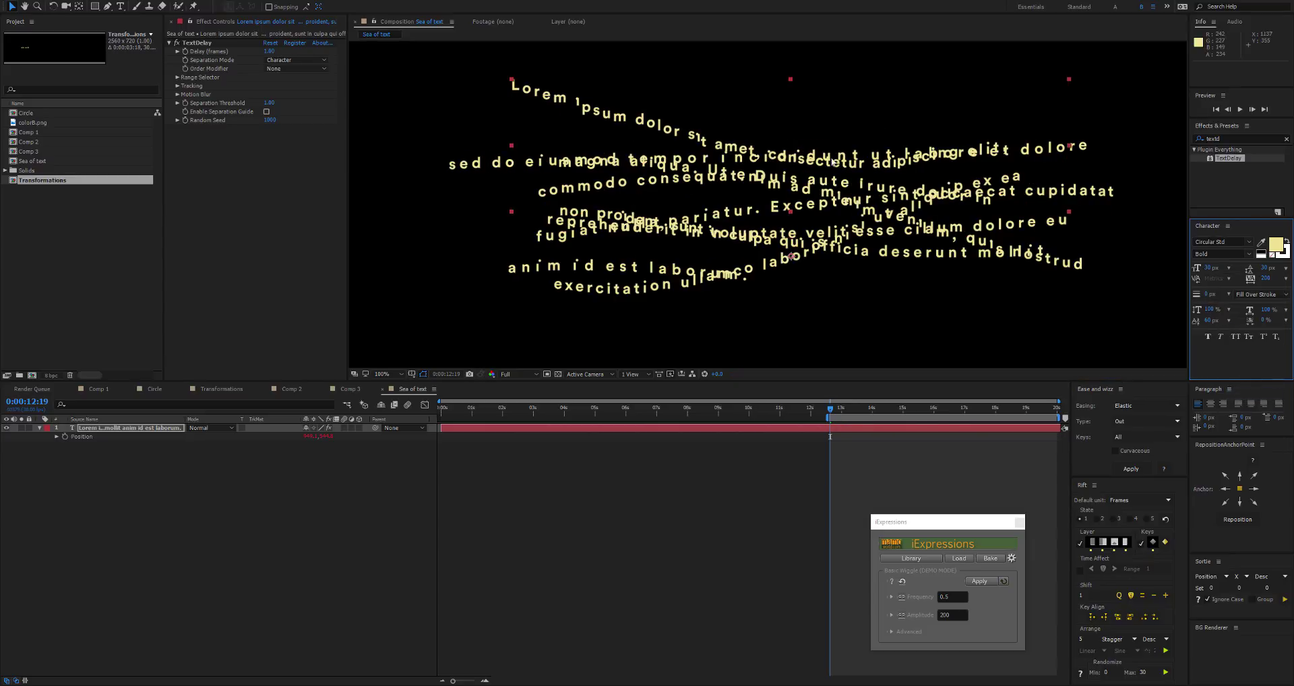
{"action": "left_click", "coordinate": [1285, 267]}
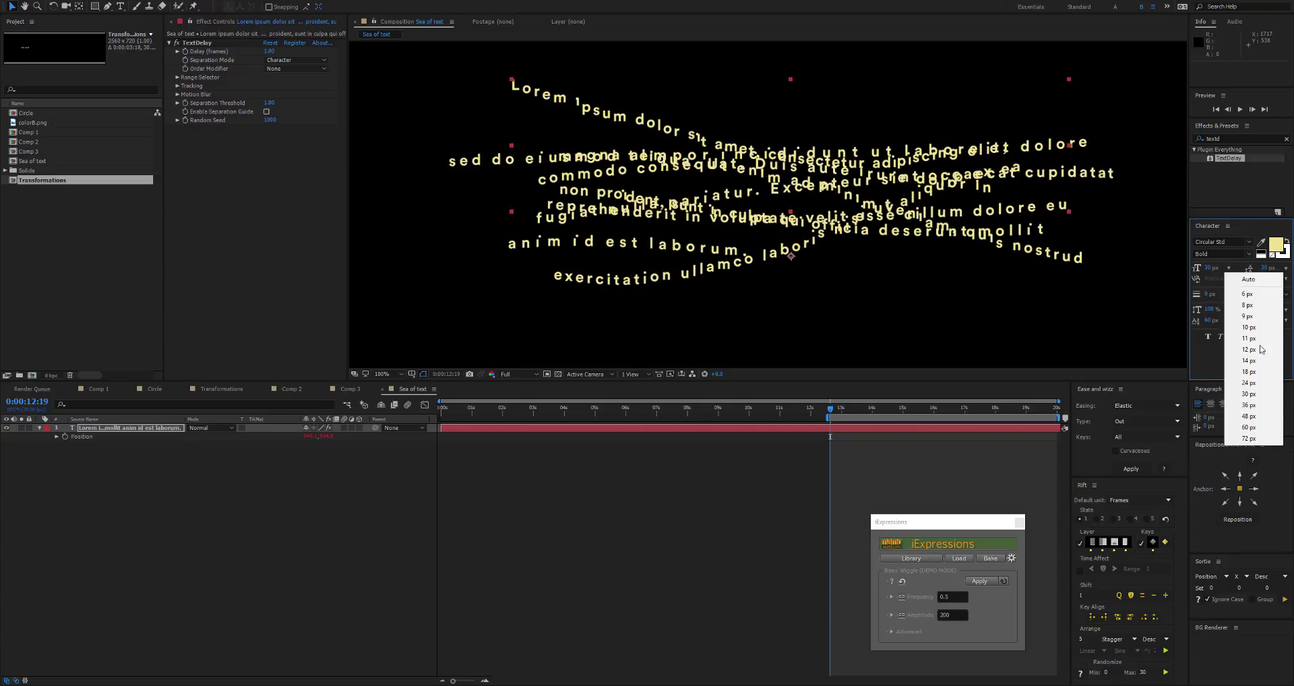
{"action": "left_click", "coordinate": [1265, 268]}
{"action": "type", "text": "200"}
{"action": "key", "text": "Return"}
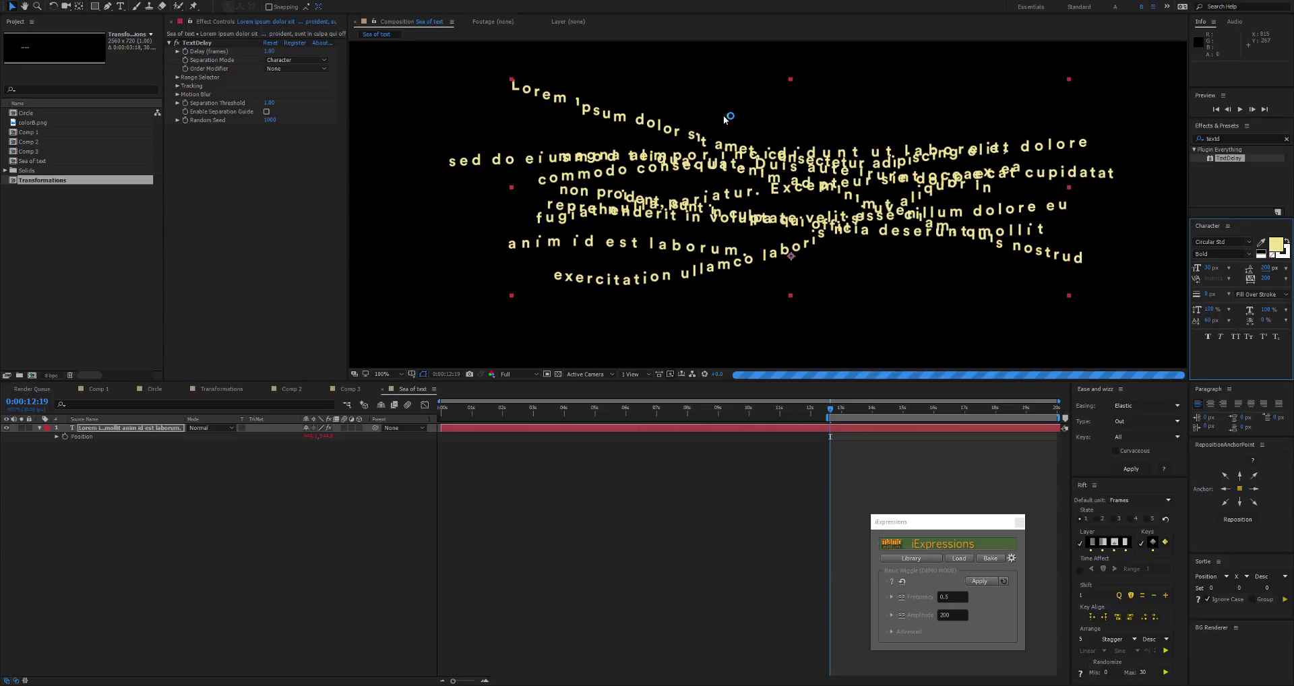
Set the TextDelay effect's Delay to 10 frames and preview the scattered characters
{"action": "scroll", "coordinate": [724, 120], "scroll_direction": "down", "scroll_amount": 1}
{"action": "key", "text": "space"}
{"action": "mouse_move", "coordinate": [672, 219]}
{"action": "left_mouse_down"}
{"action": "mouse_move", "coordinate": [662, 168]}
{"action": "mouse_move", "coordinate": [678, 197]}
{"action": "left_mouse_up"}
{"action": "key", "text": "period"}
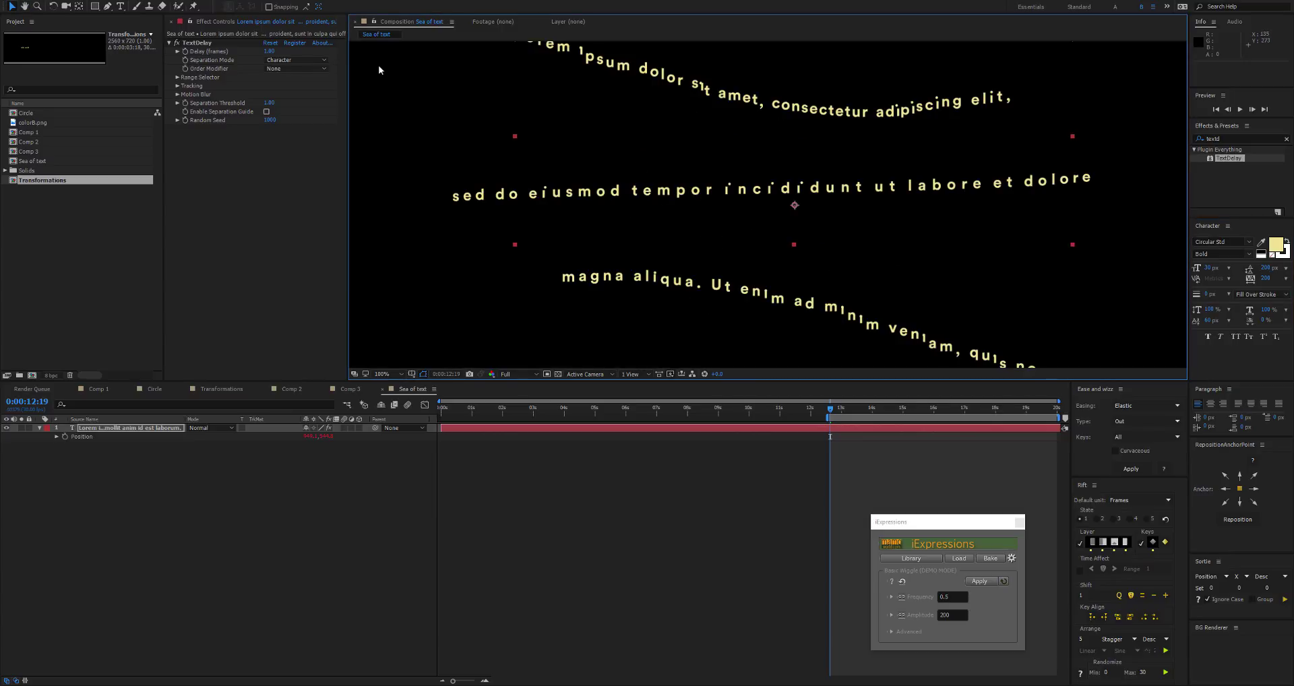
{"action": "left_click", "coordinate": [270, 53]}
{"action": "type", "text": "10"}
{"action": "key", "text": "Return"}
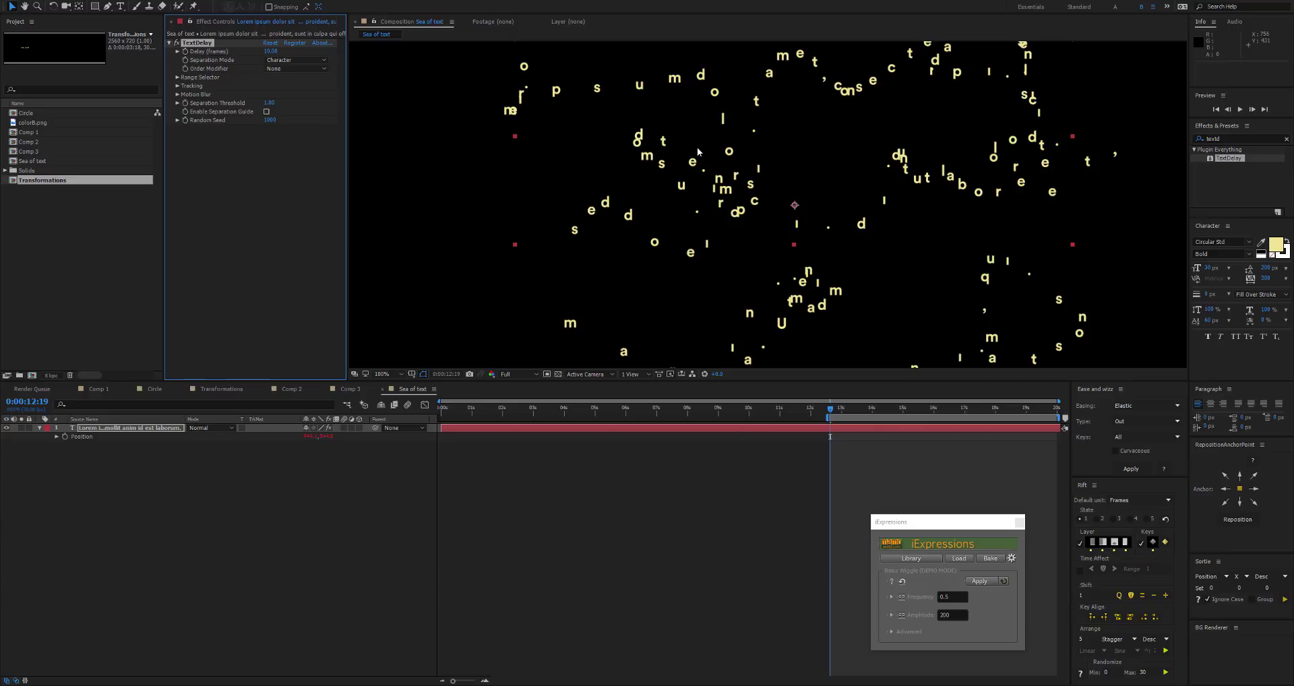
{"action": "key", "text": "comma"}
{"action": "key", "text": "period"}
{"action": "key", "text": "space"}
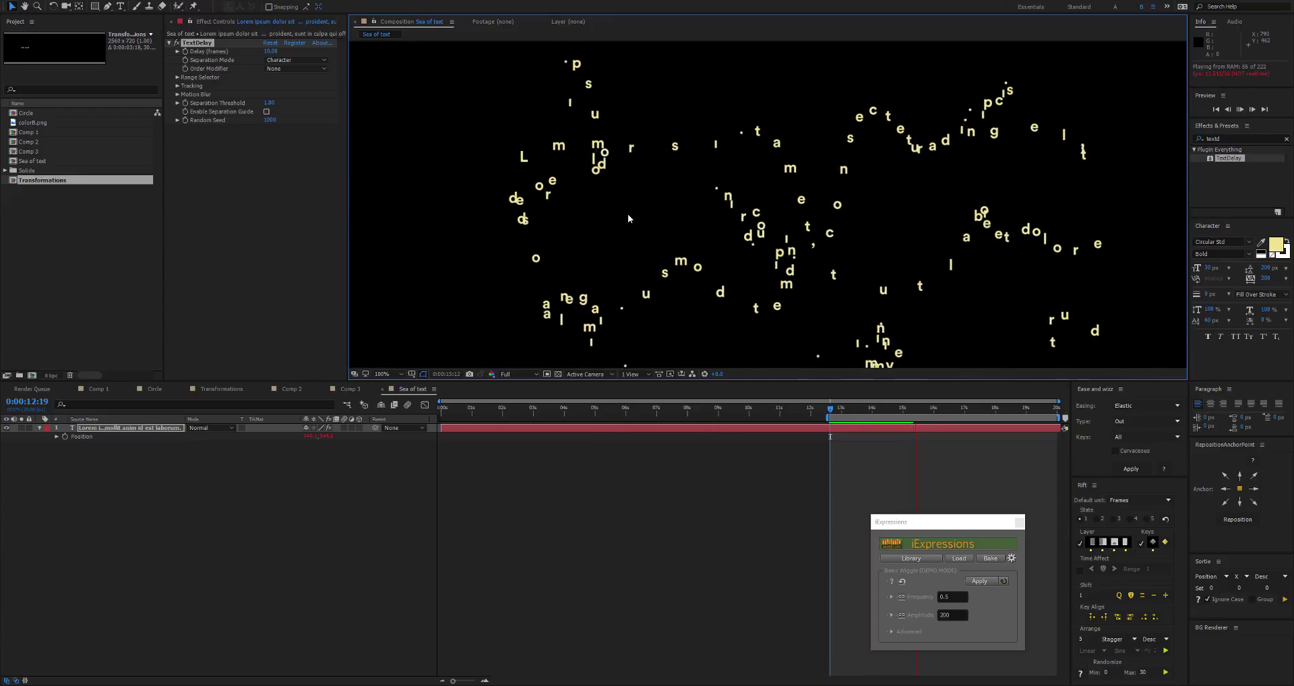
{"action": "key", "text": "space"}
{"action": "key", "text": "space"}
Set the Lorem ipsum text's font size to 10 px and preview the particle-like motion
{"action": "scroll", "coordinate": [627, 216], "scroll_direction": "down", "scroll_amount": 1}
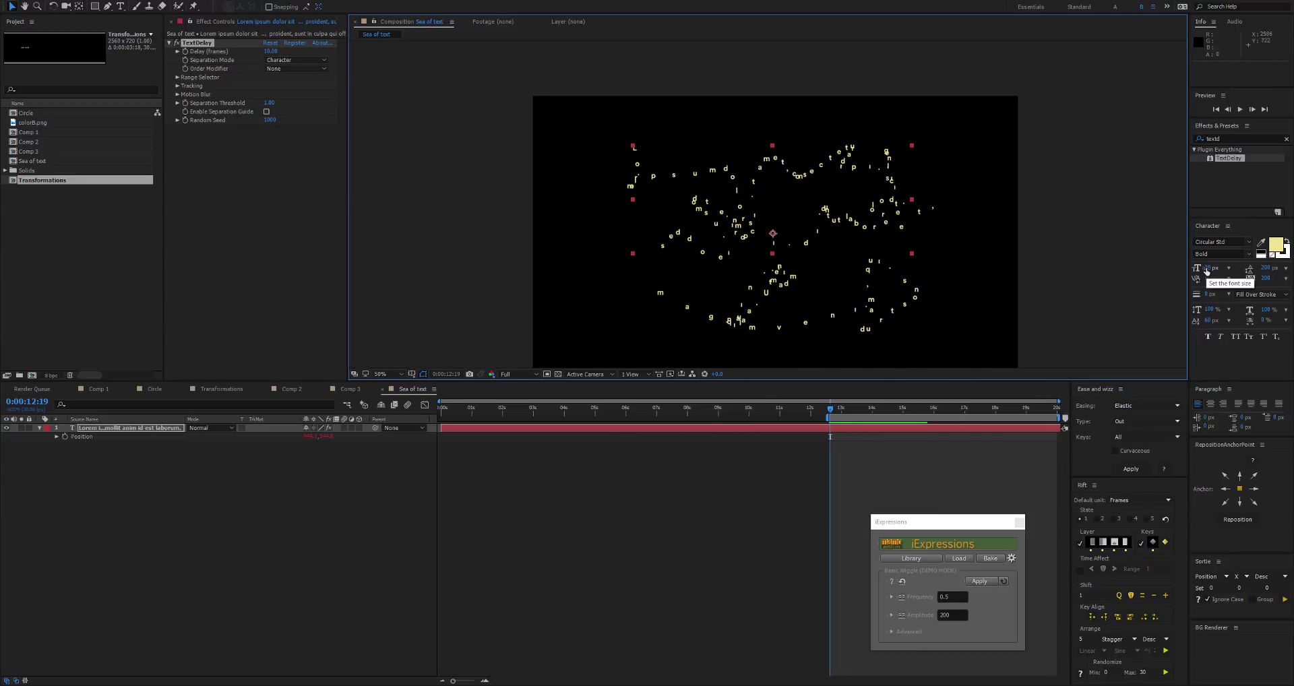
{"action": "left_click", "coordinate": [1209, 268]}
{"action": "type", "text": "10"}
{"action": "key", "text": "Return"}
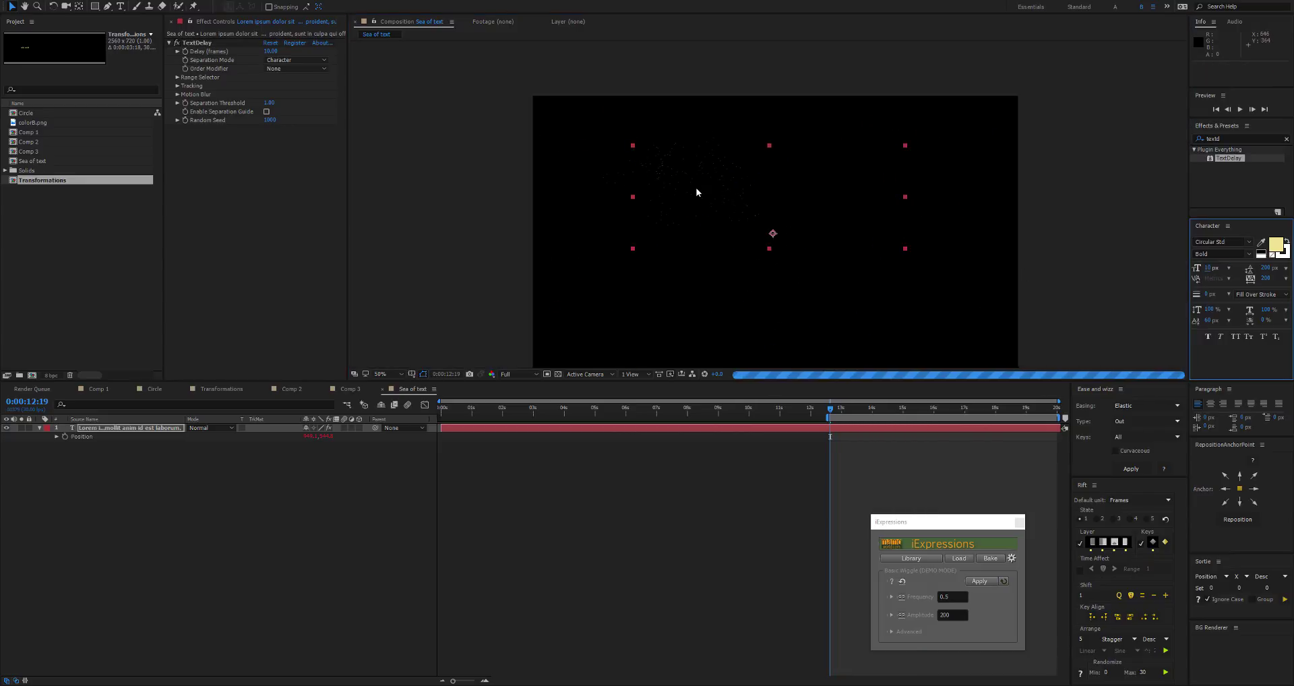
{"action": "scroll", "coordinate": [696, 192], "scroll_direction": "up", "scroll_amount": 2}
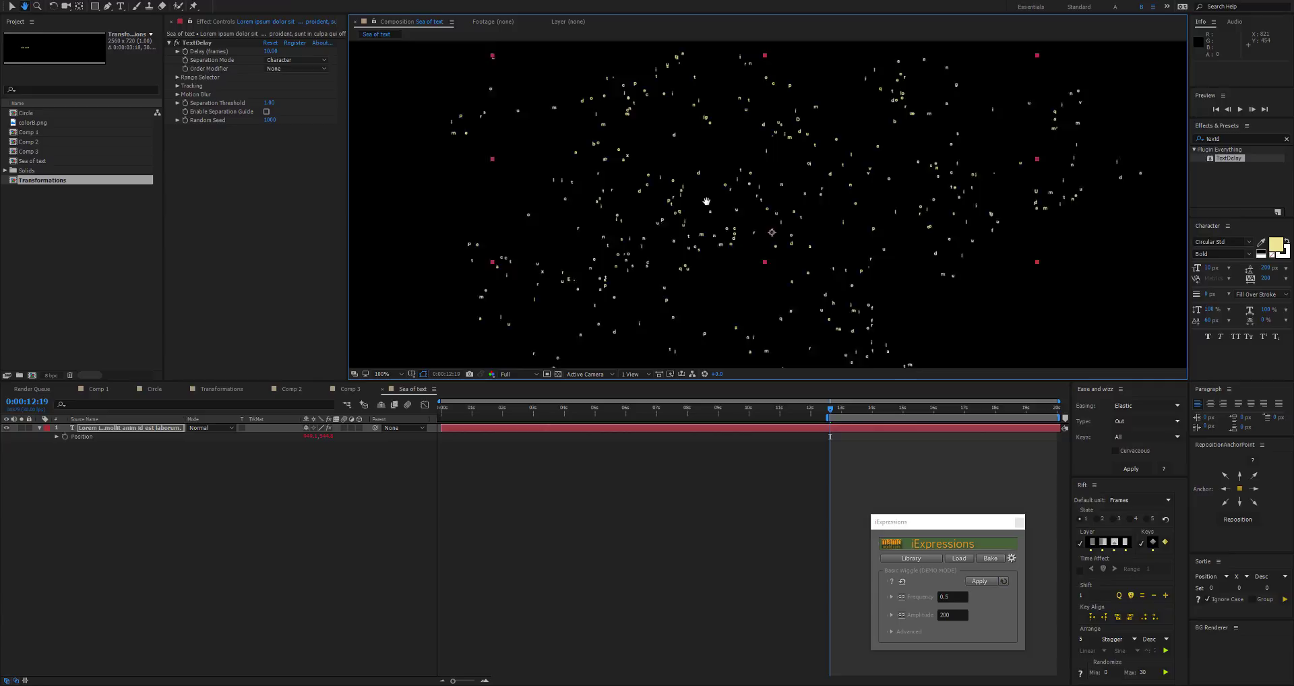
{"action": "left_click_drag", "start_coordinate": [706, 201], "coordinate": [705, 217]}
{"action": "key", "text": "space"}
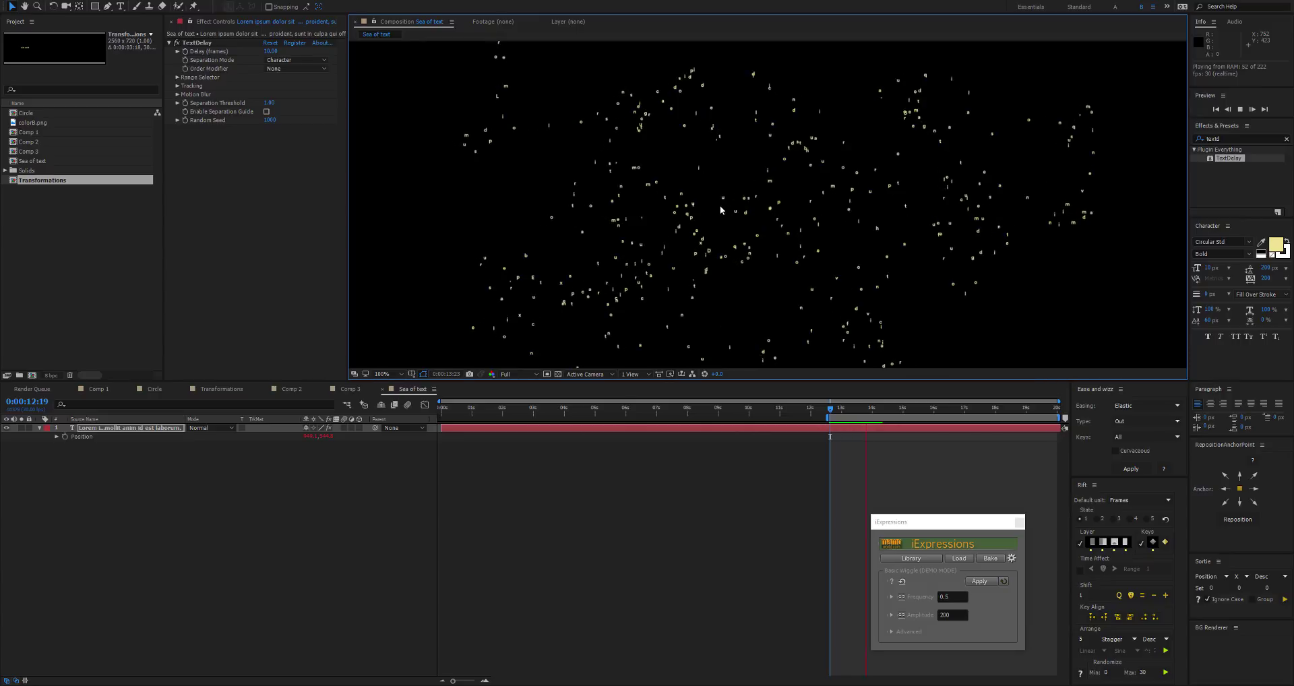
{"action": "key", "text": "space"}
{"action": "key", "text": "space"}
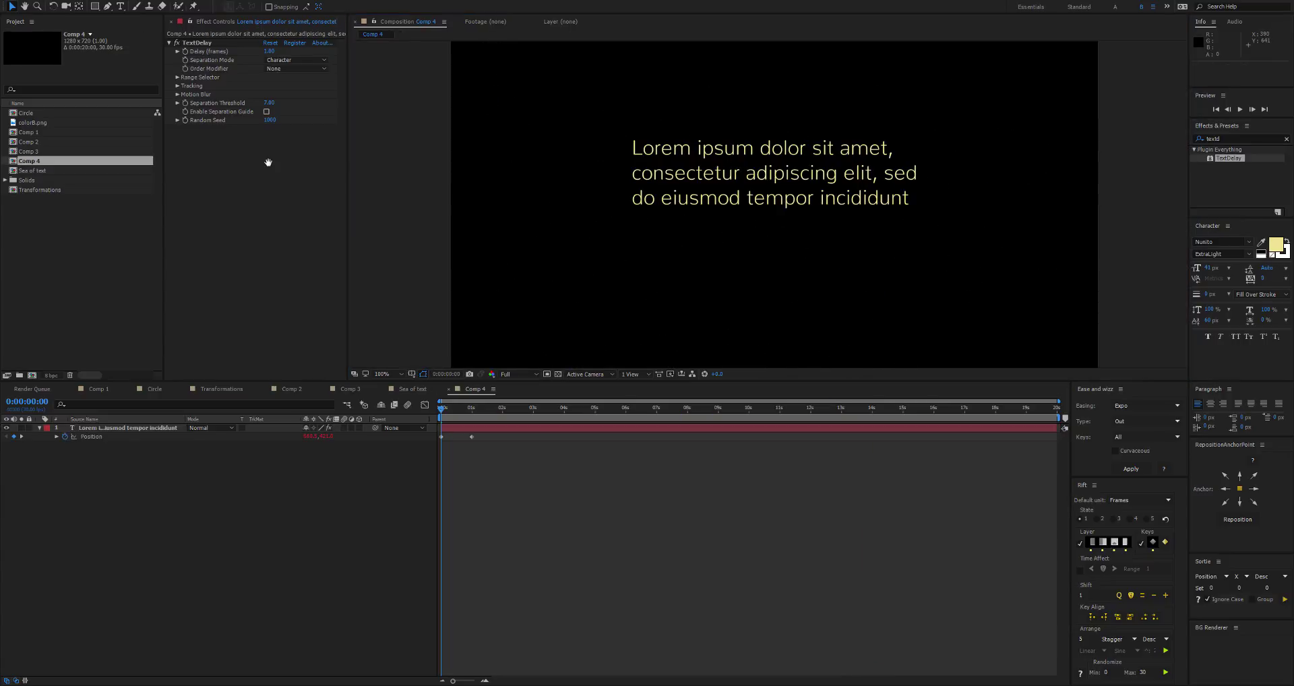
Enable the separation guide for TextDelay in Comp 4 and set the Separation Mode to Word
{"action": "left_click", "coordinate": [266, 161]}
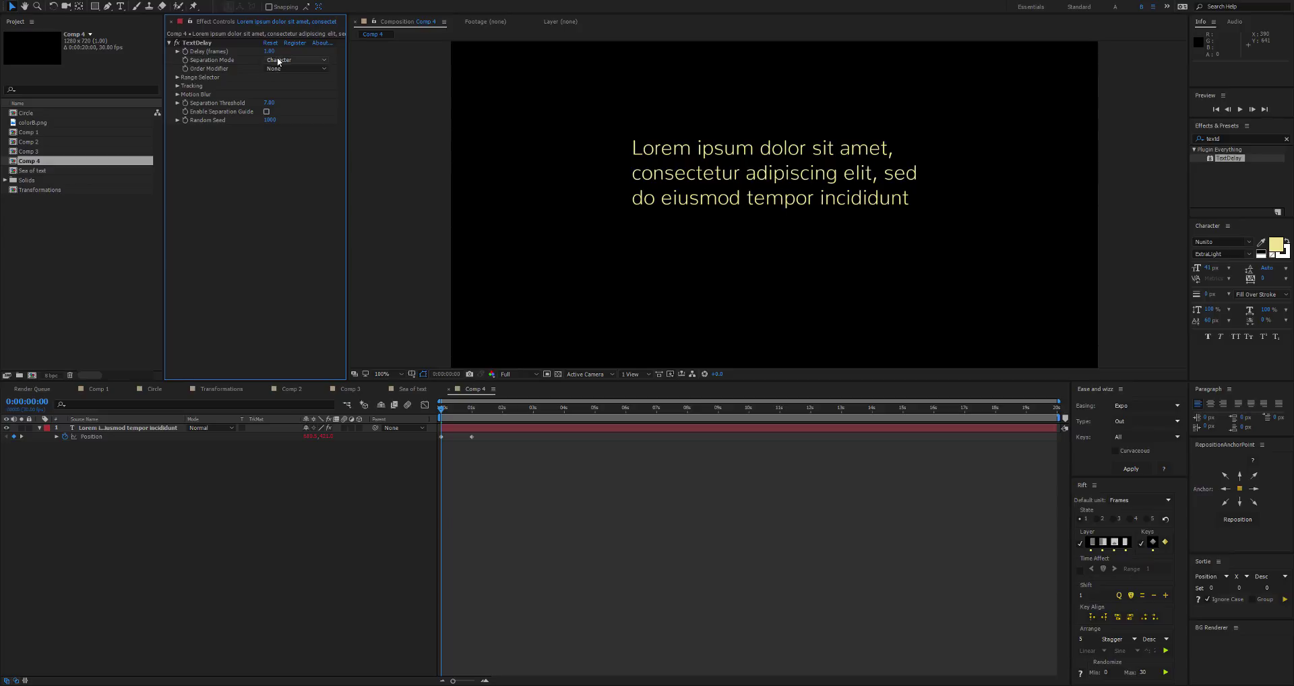
{"action": "left_click", "coordinate": [266, 111]}
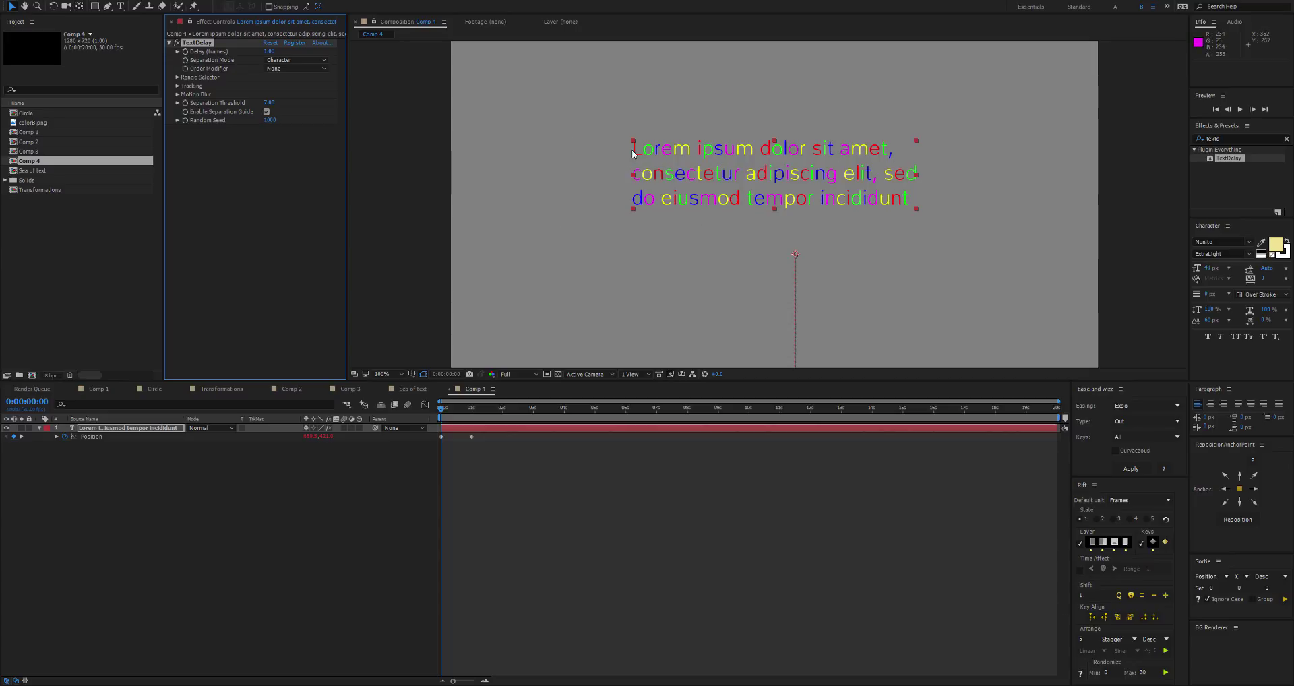
{"action": "left_click", "coordinate": [297, 60]}
{"action": "left_click", "coordinate": [287, 81]}
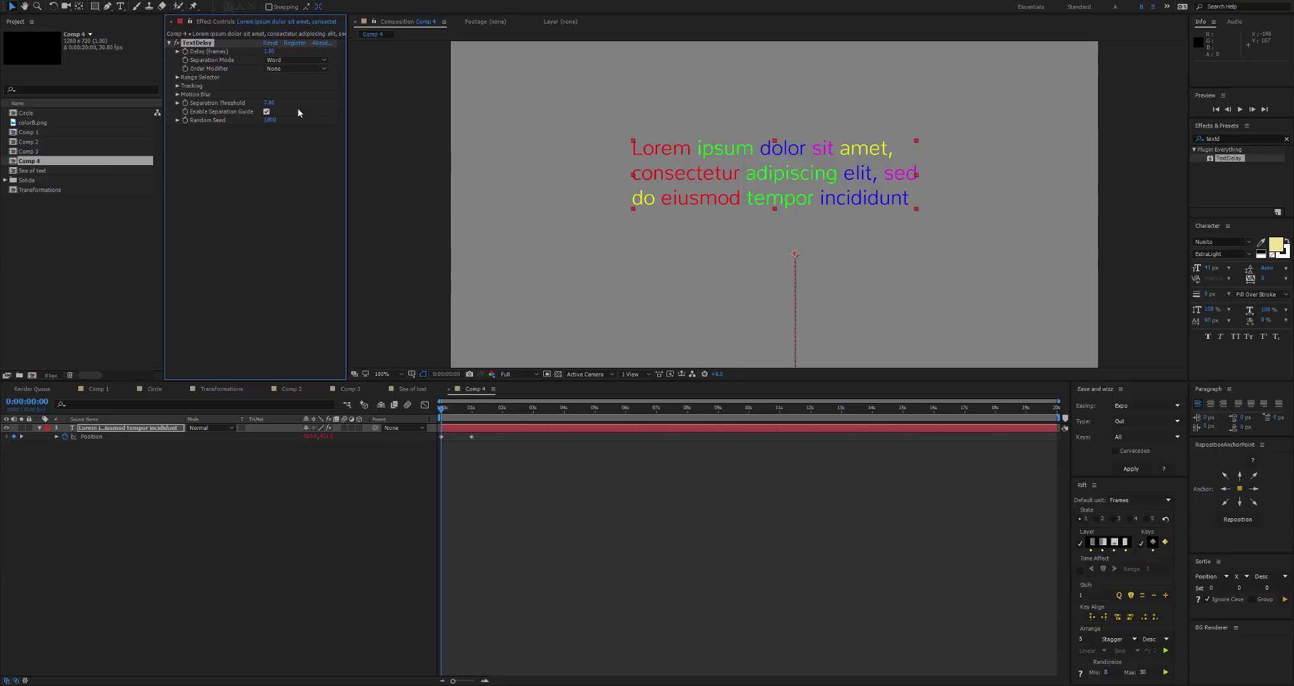
Raise the Separation Threshold to about 200 and set the Separation Mode to Character
{"action": "left_click_drag", "start_coordinate": [281, 103], "coordinate": [288, 101]}
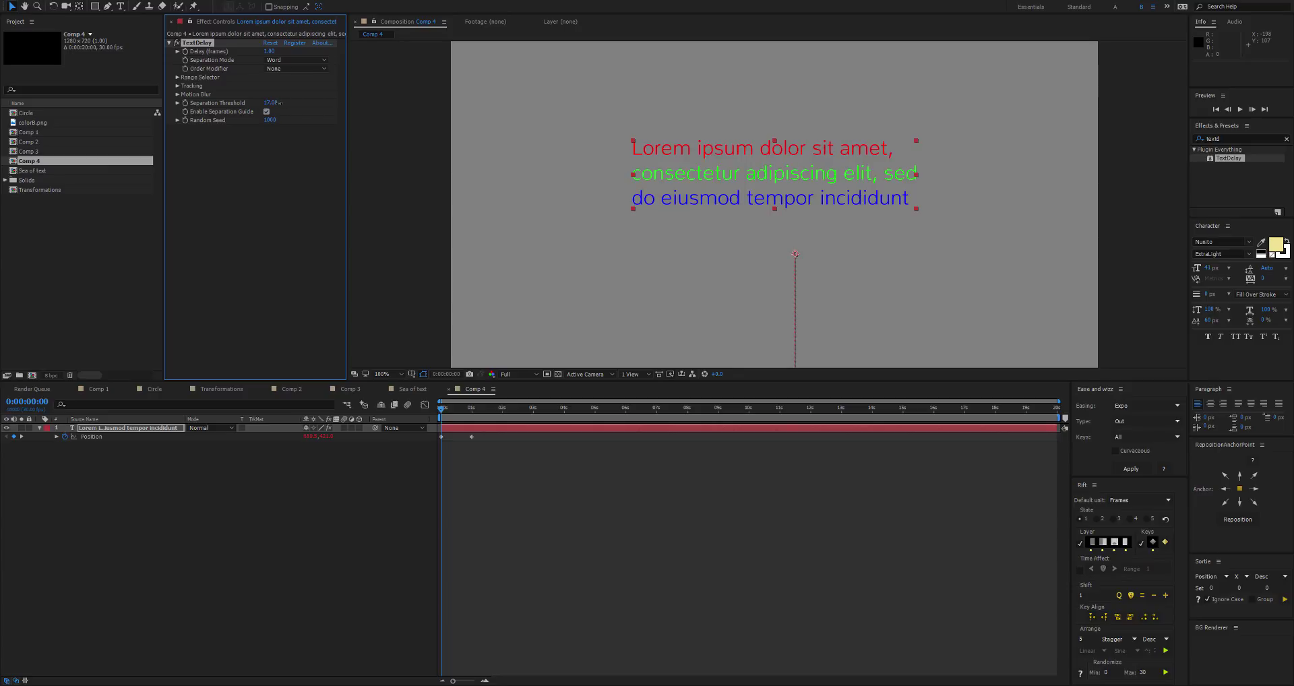
{"action": "left_click_drag", "start_coordinate": [279, 103], "coordinate": [472, 120]}
{"action": "left_click", "coordinate": [282, 61]}
{"action": "left_click", "coordinate": [285, 69]}
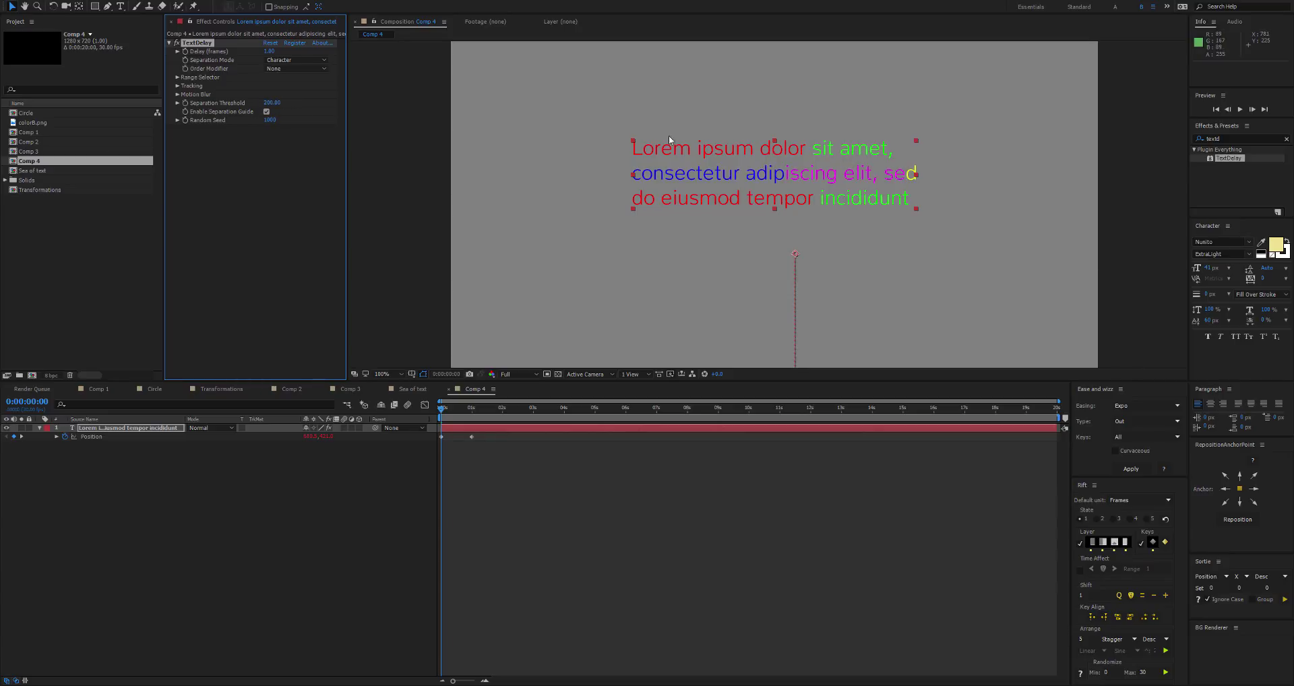
Try the Word Separation Mode and lower the Separation Threshold to about 140
{"action": "left_click_drag", "start_coordinate": [270, 104], "coordinate": [271, 106]}
{"action": "key", "text": "Return"}
{"action": "left_click", "coordinate": [297, 59]}
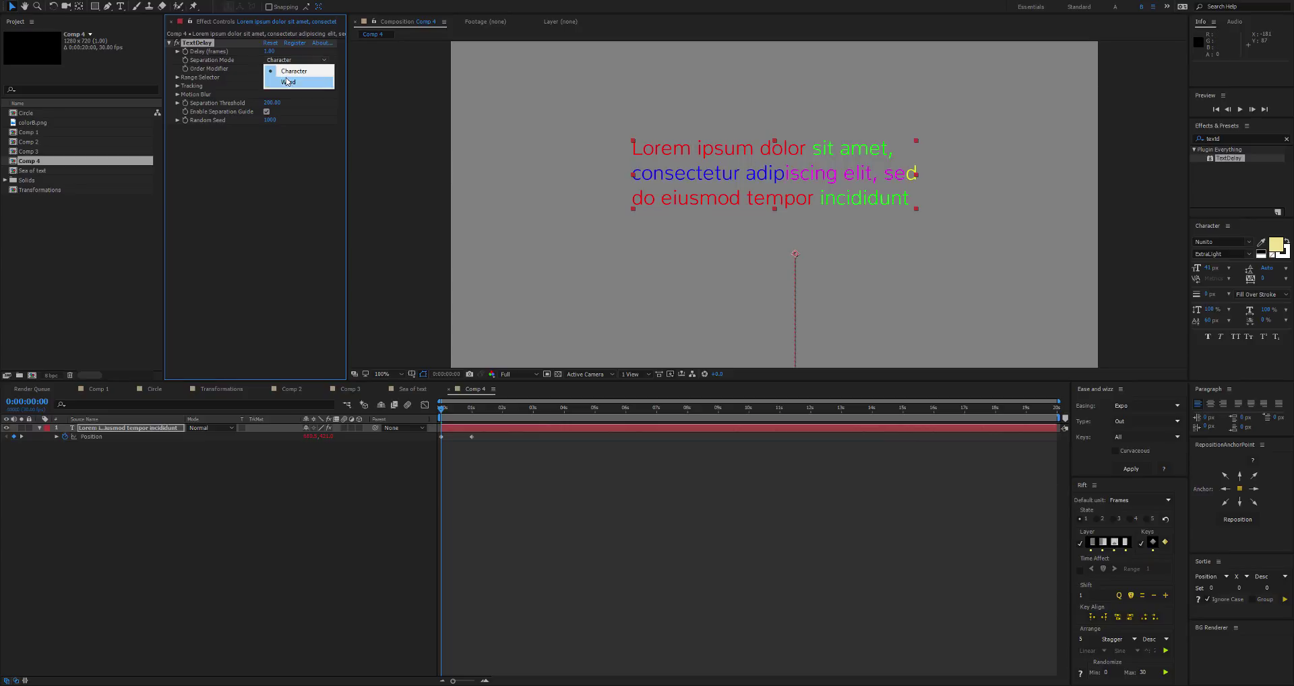
{"action": "left_click", "coordinate": [283, 81]}
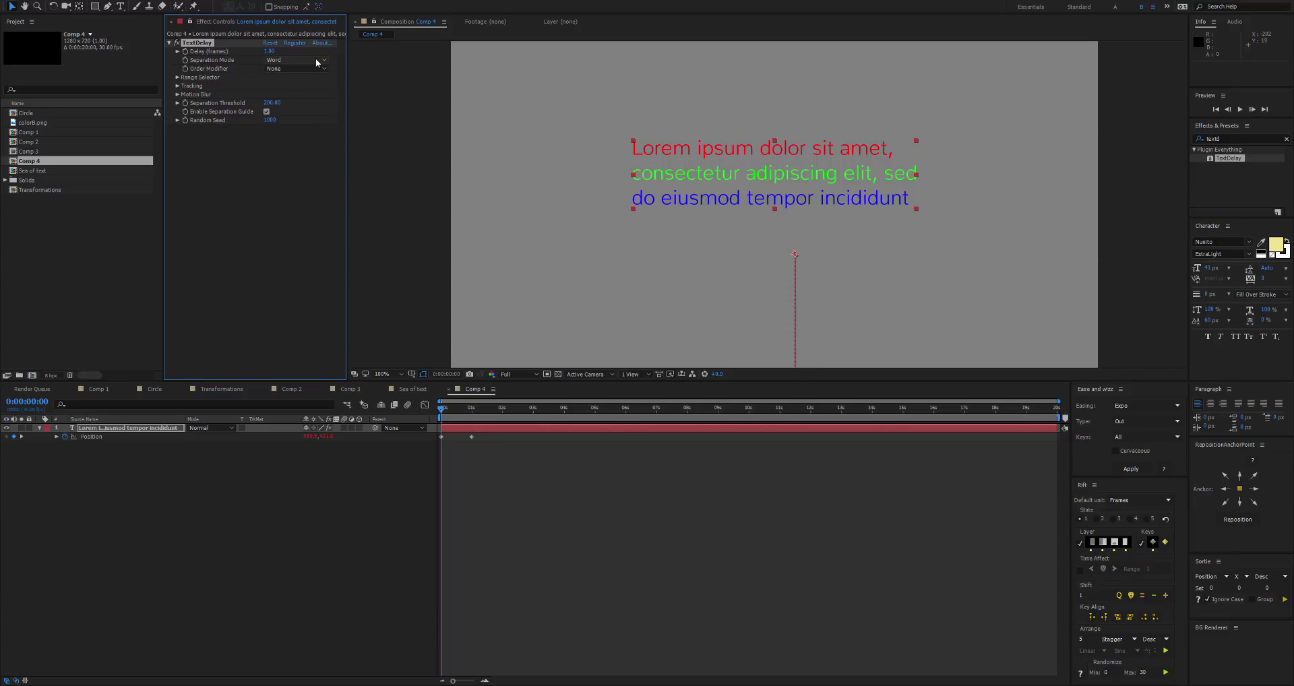
{"action": "left_click", "coordinate": [283, 60]}
{"action": "left_click", "coordinate": [268, 66]}
{"action": "left_click_drag", "start_coordinate": [239, 103], "coordinate": [252, 104]}
Set the Separation Mode to Character and reduce the Separation Threshold to 0
{"action": "left_click", "coordinate": [284, 60]}
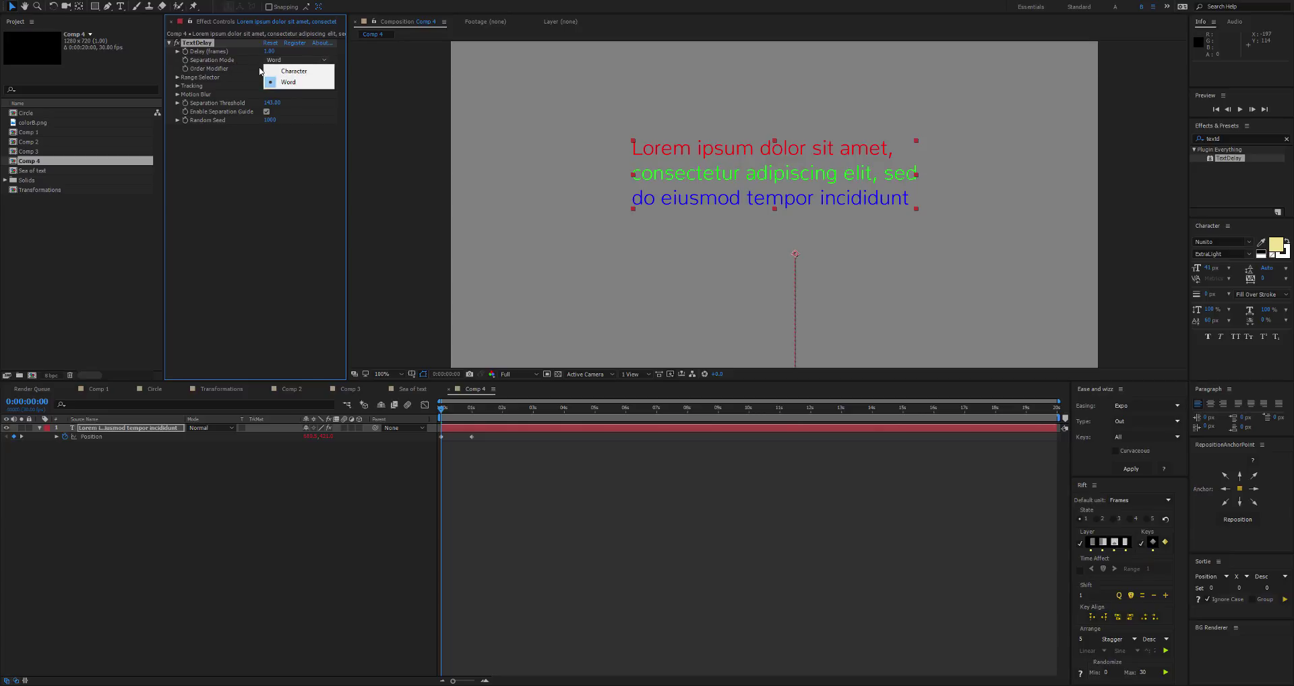
{"action": "left_click", "coordinate": [273, 71]}
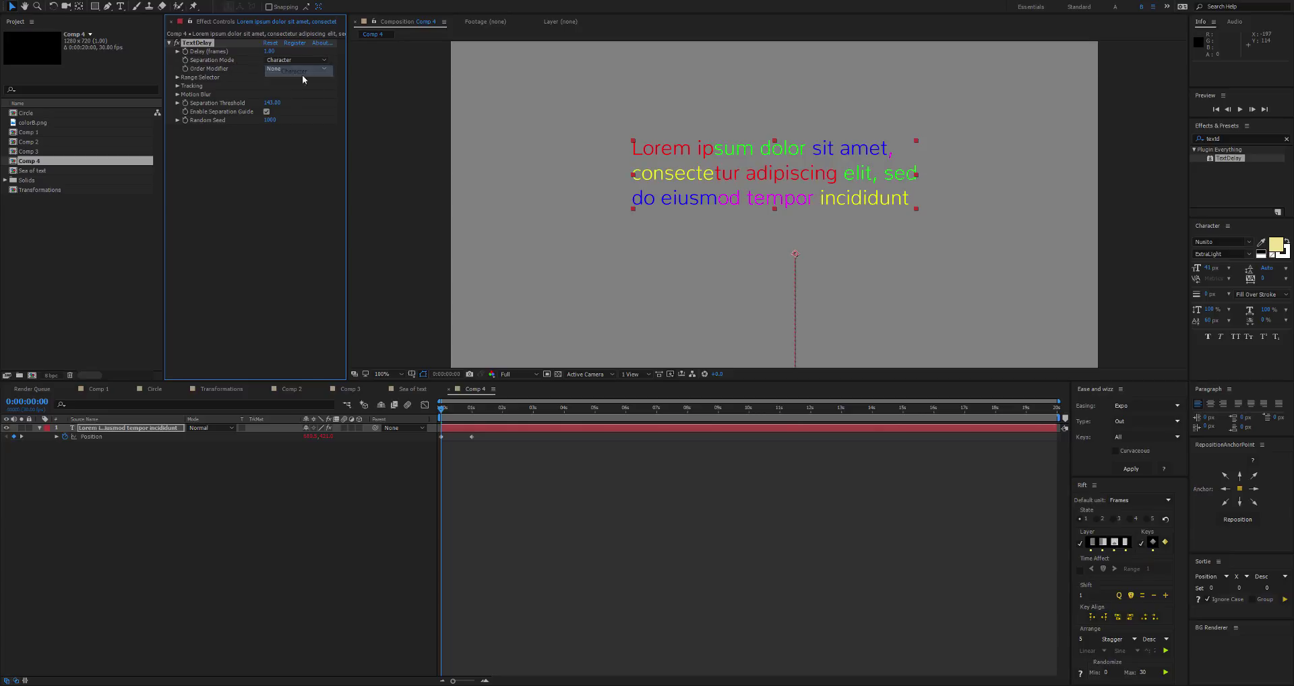
{"action": "left_click_drag", "start_coordinate": [274, 108], "coordinate": [185, 110]}
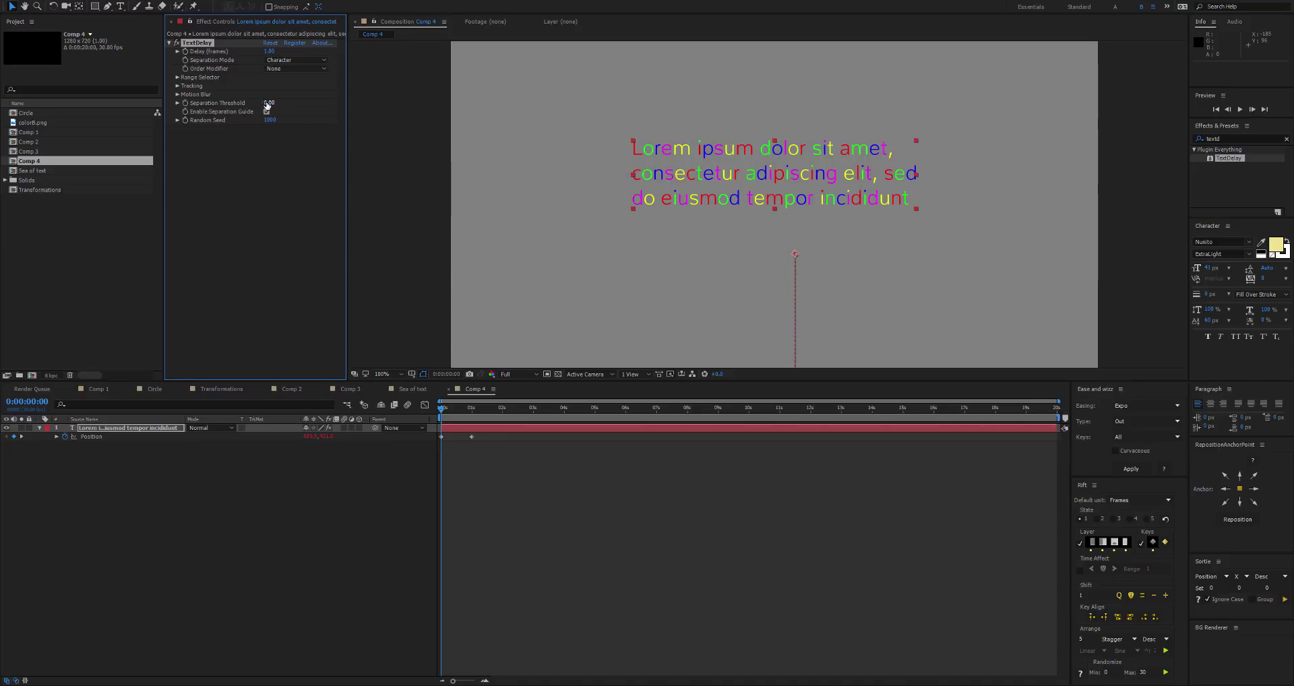
Change the lorem ipsum text's font style to ExtraLight Italic
{"action": "left_click", "coordinate": [1241, 255]}
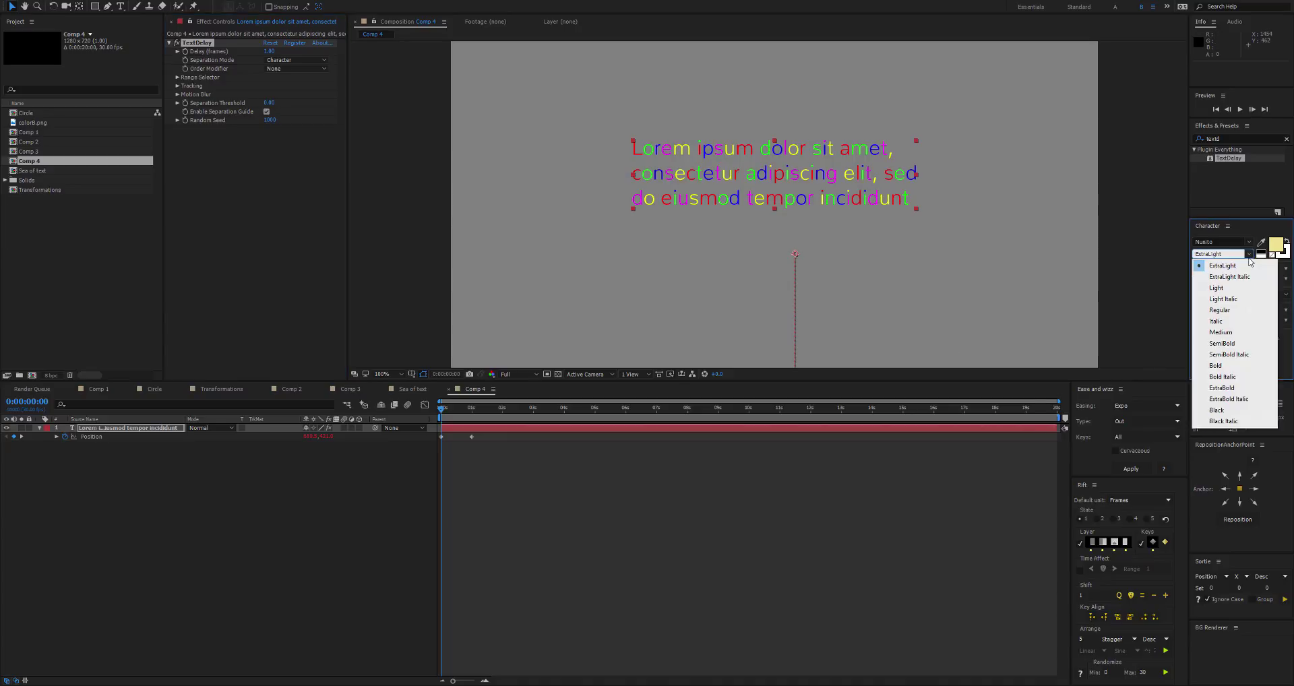
{"action": "left_click", "coordinate": [1241, 282]}
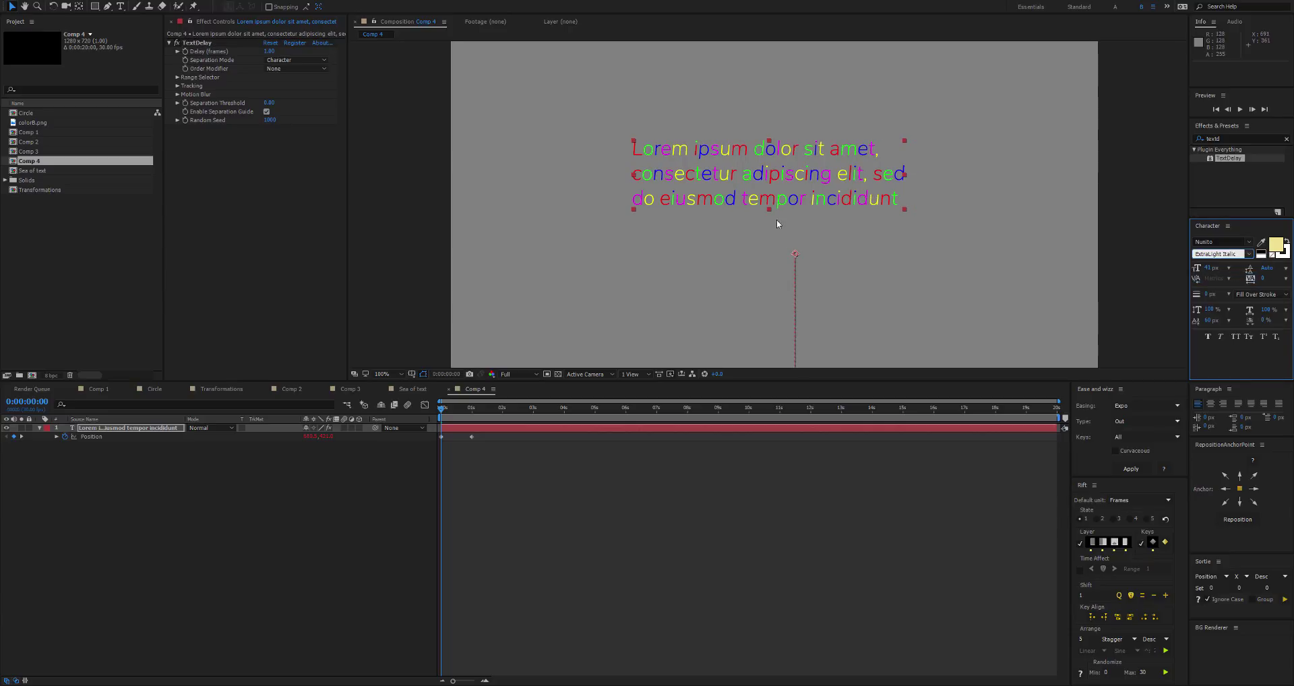
{"action": "left_click_drag", "start_coordinate": [759, 216], "coordinate": [793, 228]}
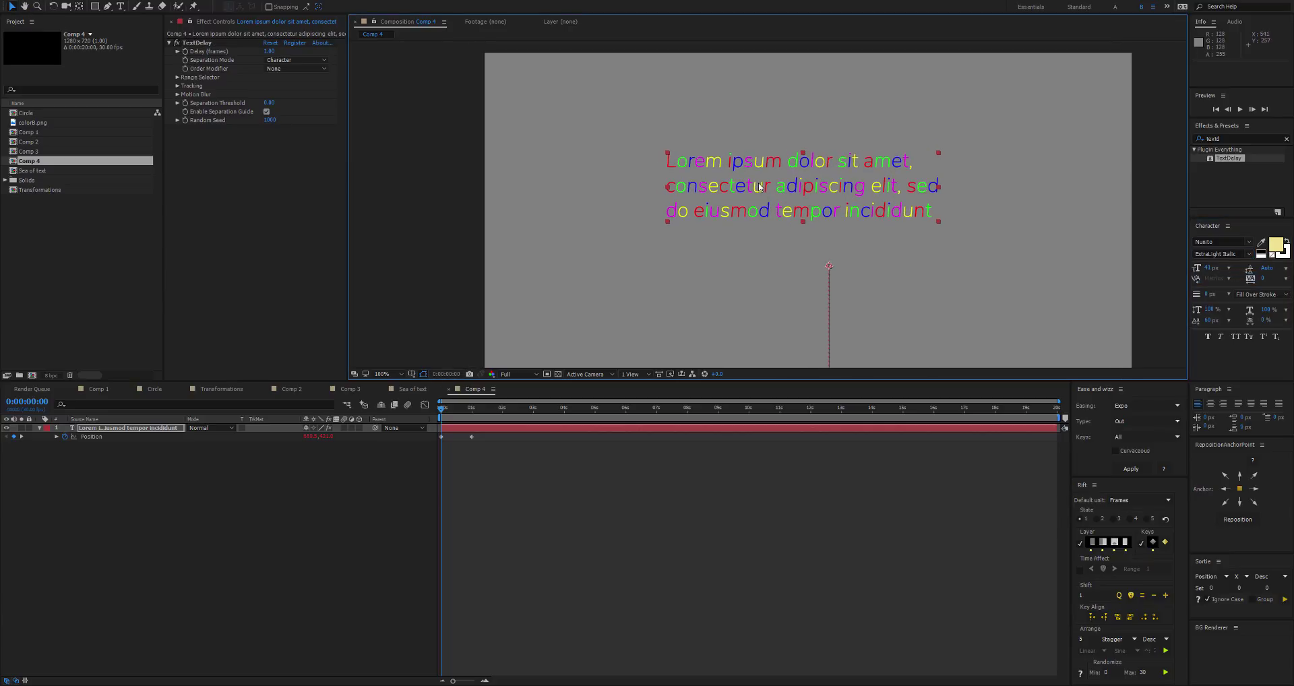
Try a character tracking of -50 on the lorem ipsum text and look at the separation guide colours
{"action": "left_click", "coordinate": [1263, 278]}
{"action": "type", "text": "-50"}
{"action": "key", "text": "Return"}
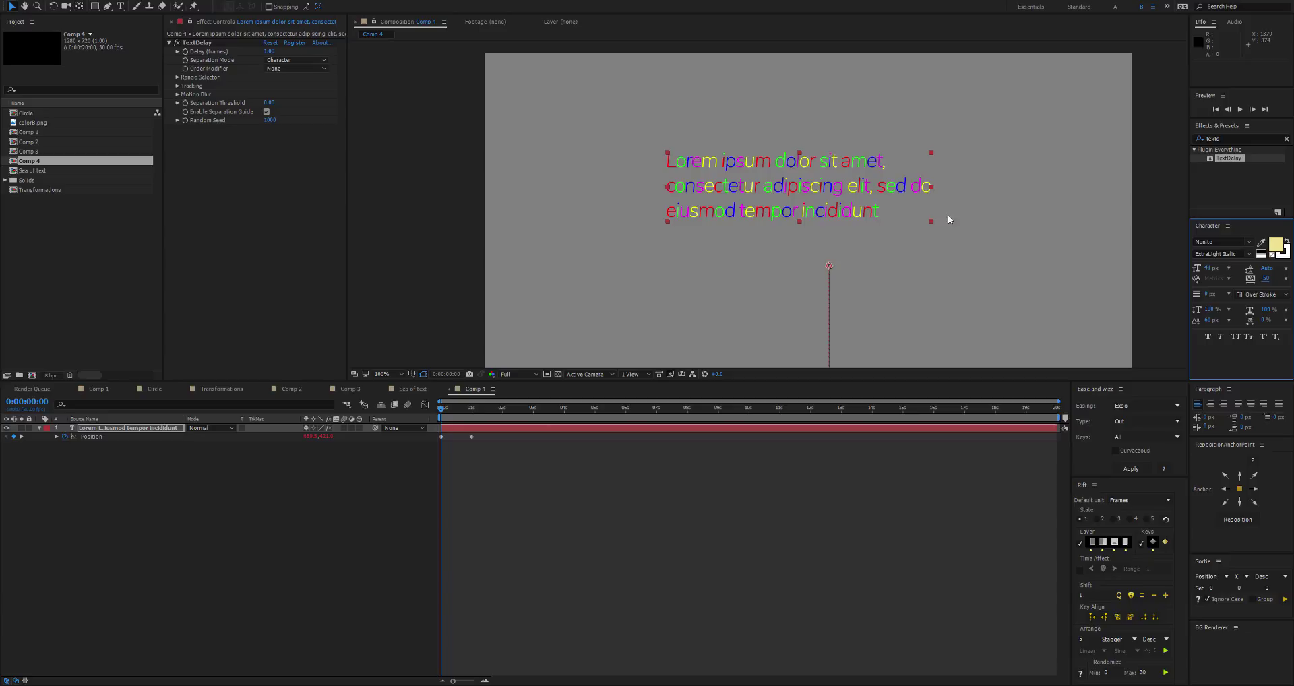
{"action": "scroll", "coordinate": [842, 192], "scroll_direction": "up", "scroll_amount": 1}
{"action": "left_click_drag", "start_coordinate": [747, 161], "coordinate": [726, 157]}
{"action": "scroll", "coordinate": [726, 157], "scroll_direction": "down", "scroll_amount": 1}
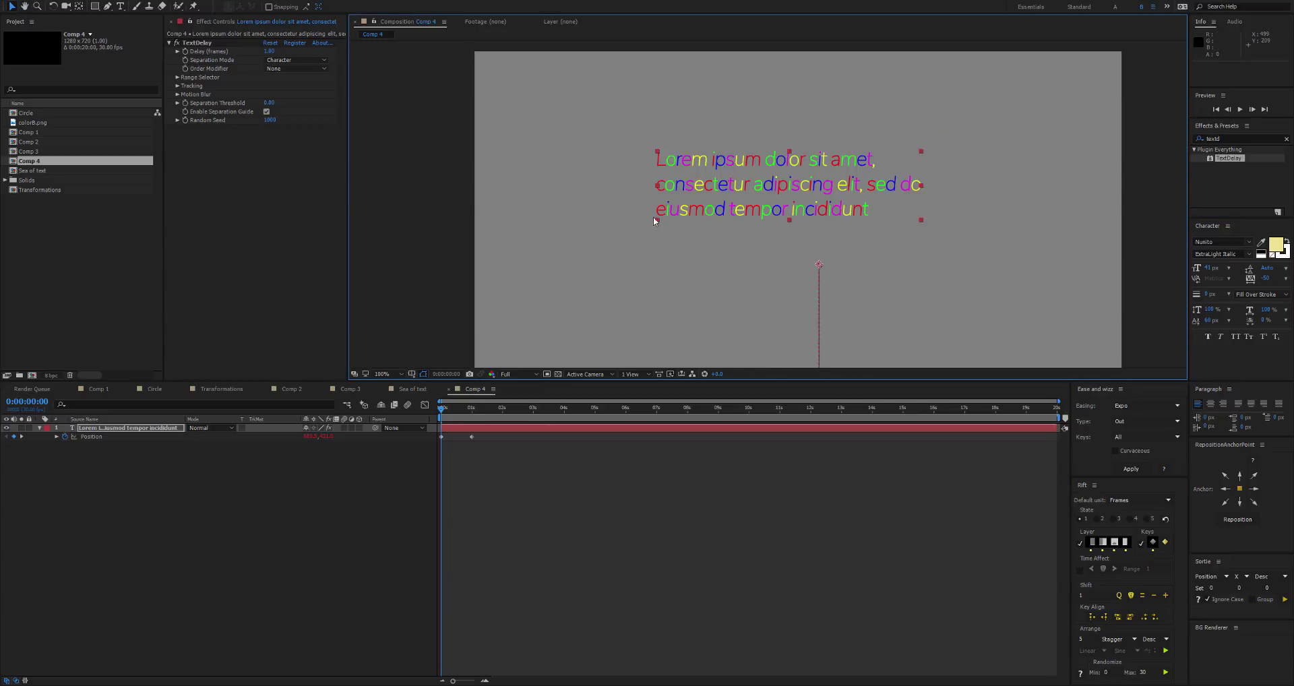
{"action": "key", "text": "space"}
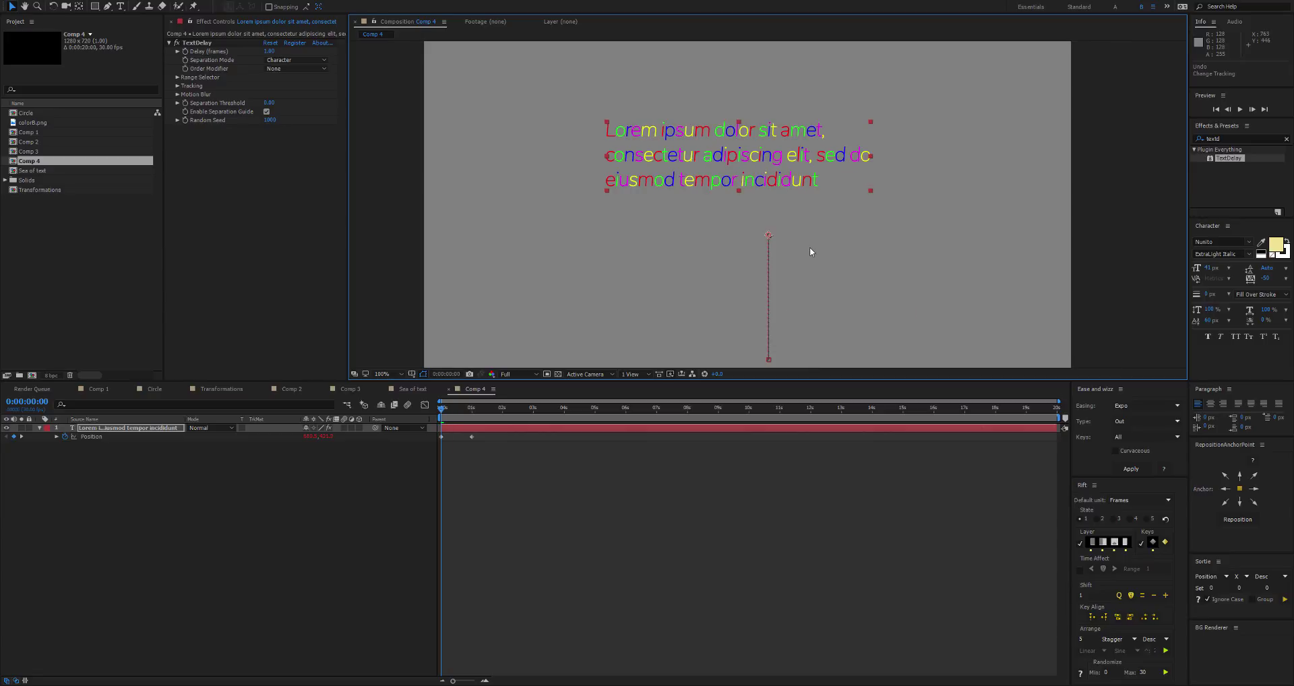
Reset the lorem ipsum text's character tracking to 0
{"action": "left_click", "coordinate": [1264, 279]}
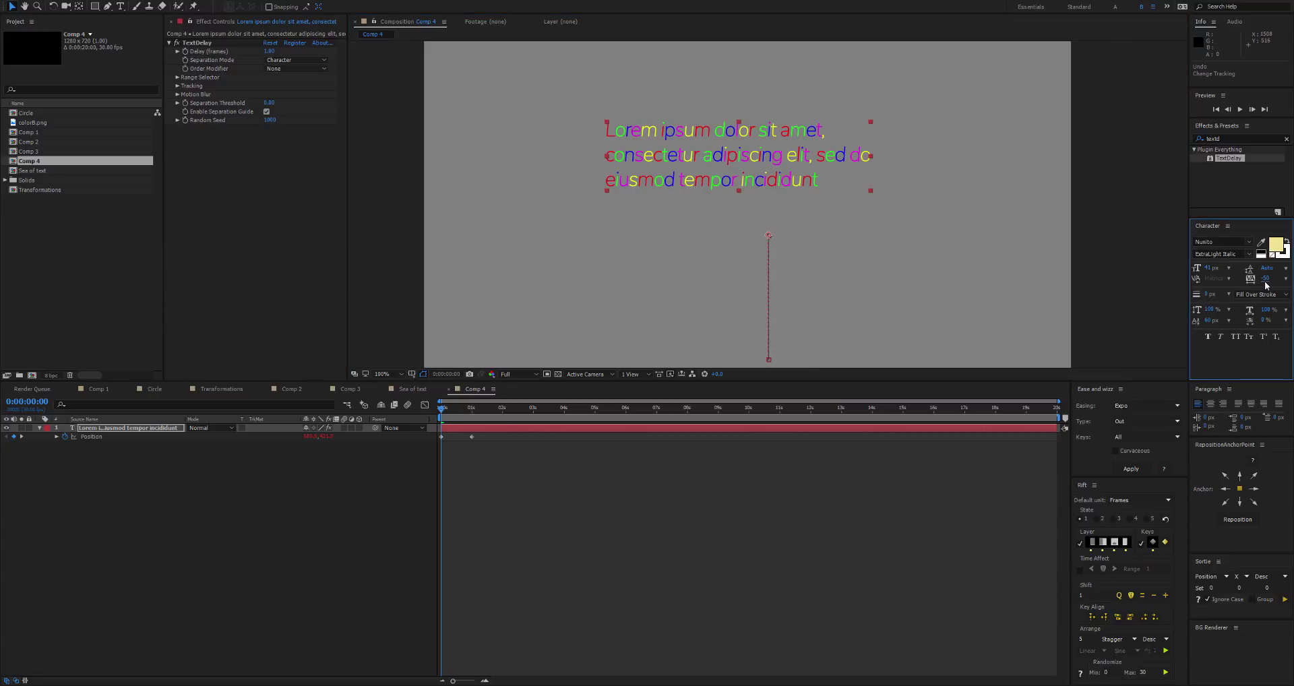
{"action": "type", "text": "0"}
{"action": "key", "text": "Return"}
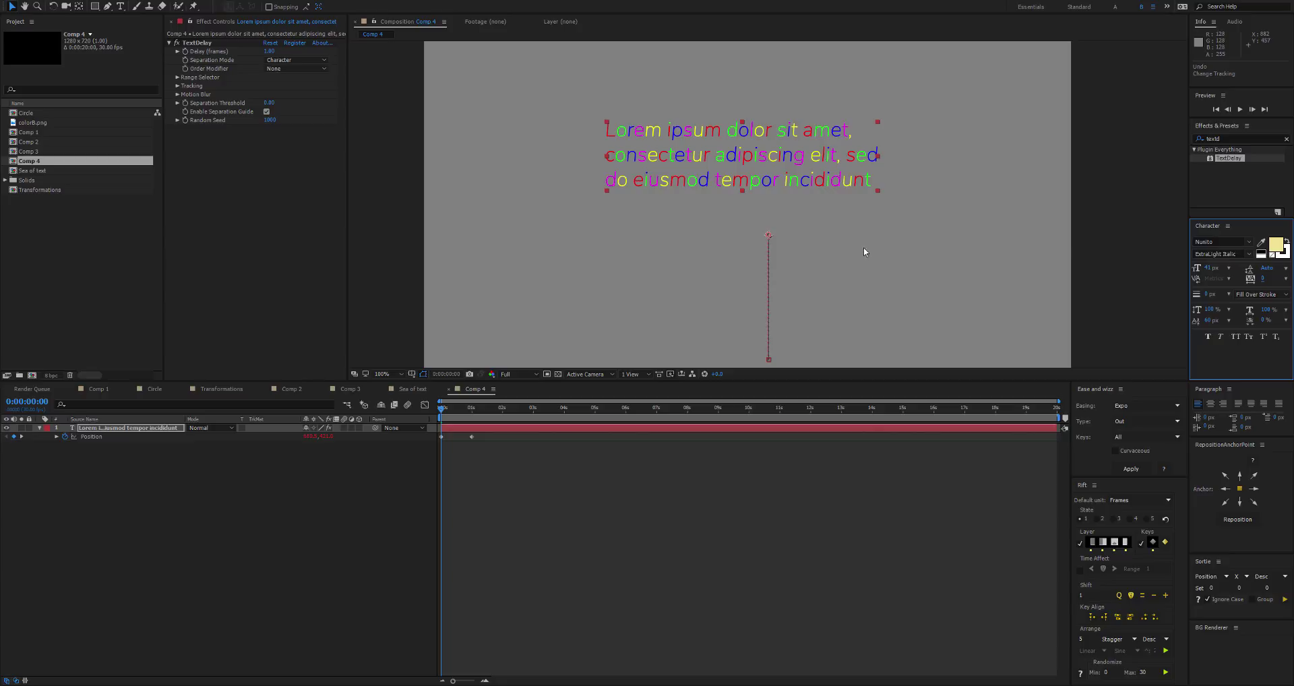
Keep TextDelay's Tracking Alignment at Left and lower its Tracking Amount to a small negative value
{"action": "left_click", "coordinate": [768, 235]}
{"action": "left_click", "coordinate": [177, 87]}
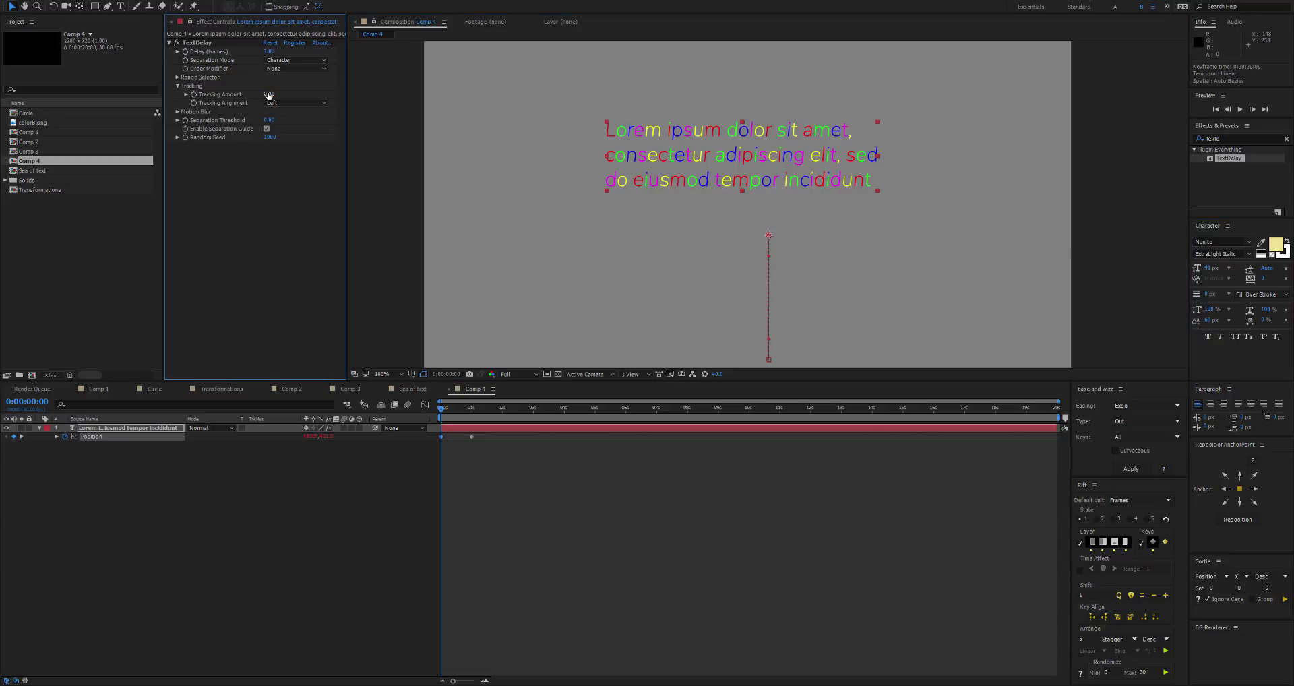
{"action": "left_click", "coordinate": [272, 103]}
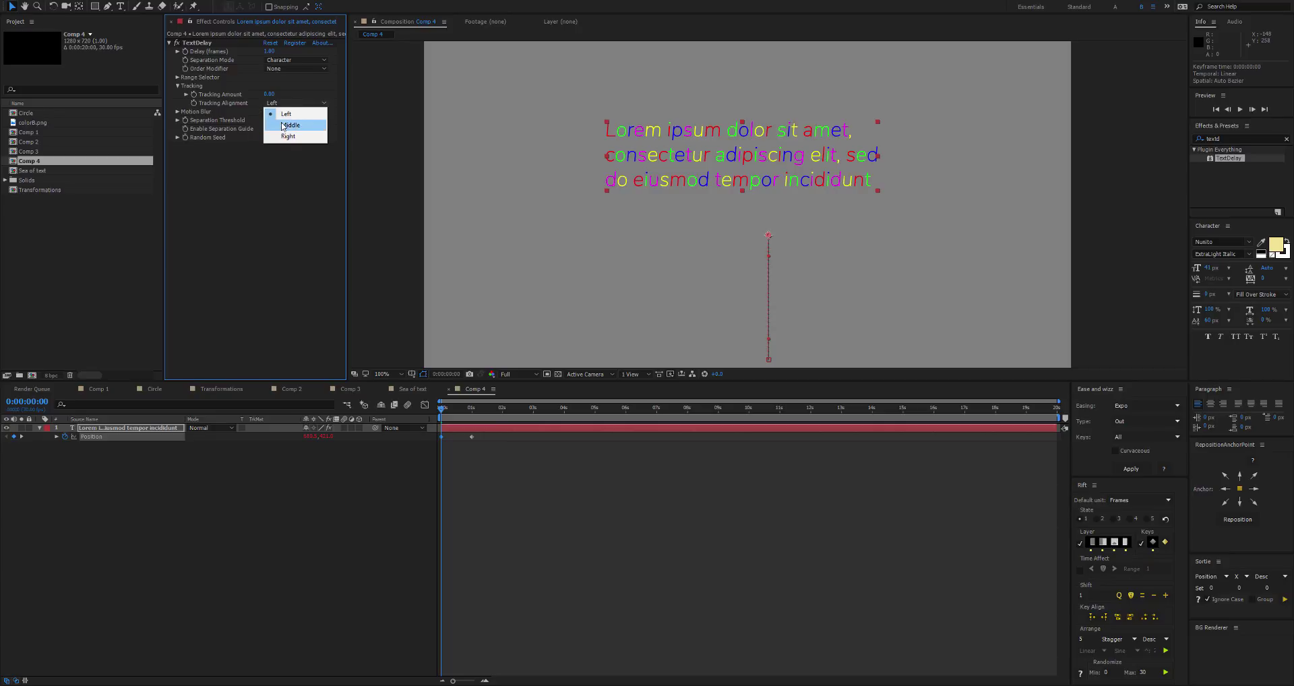
{"action": "left_click", "coordinate": [286, 114]}
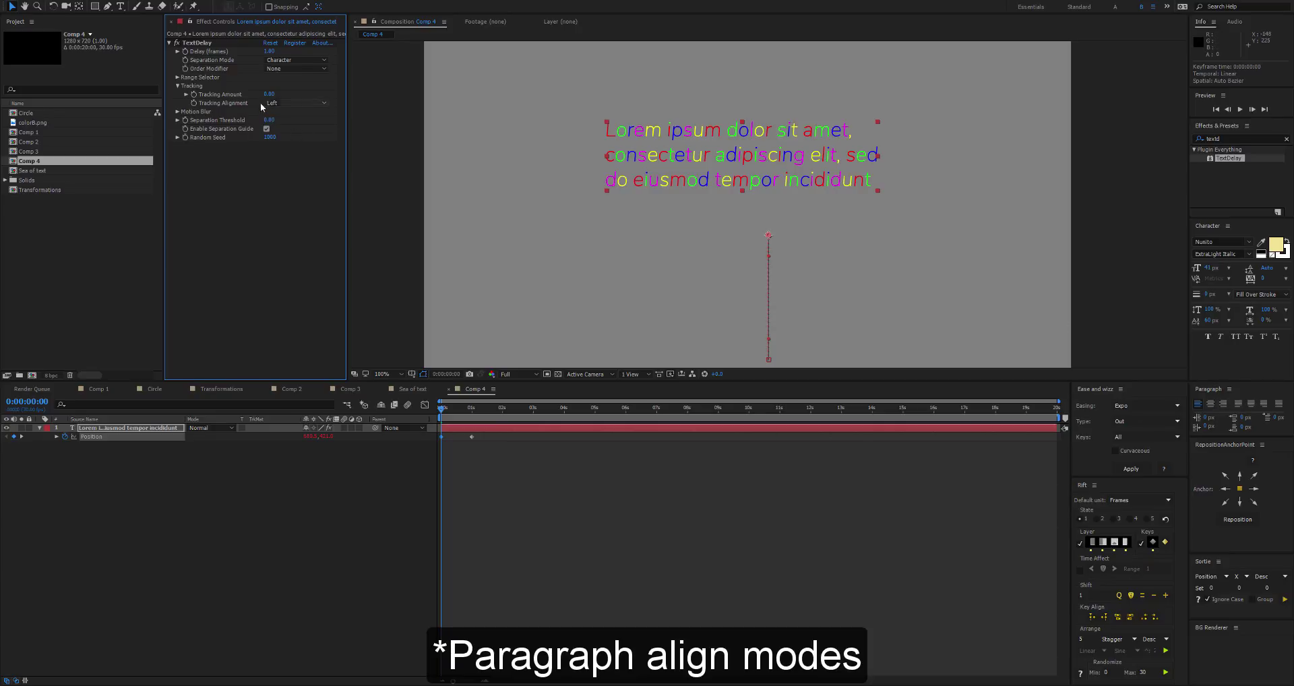
{"action": "mouse_move", "coordinate": [269, 93]}
{"action": "left_mouse_down"}
{"action": "mouse_move", "coordinate": [178, 93]}
{"action": "mouse_move", "coordinate": [261, 100]}
{"action": "left_mouse_up"}
Raise TextDelay's Separation Threshold in stages from 1 through 3 to 5
{"action": "left_click", "coordinate": [271, 120]}
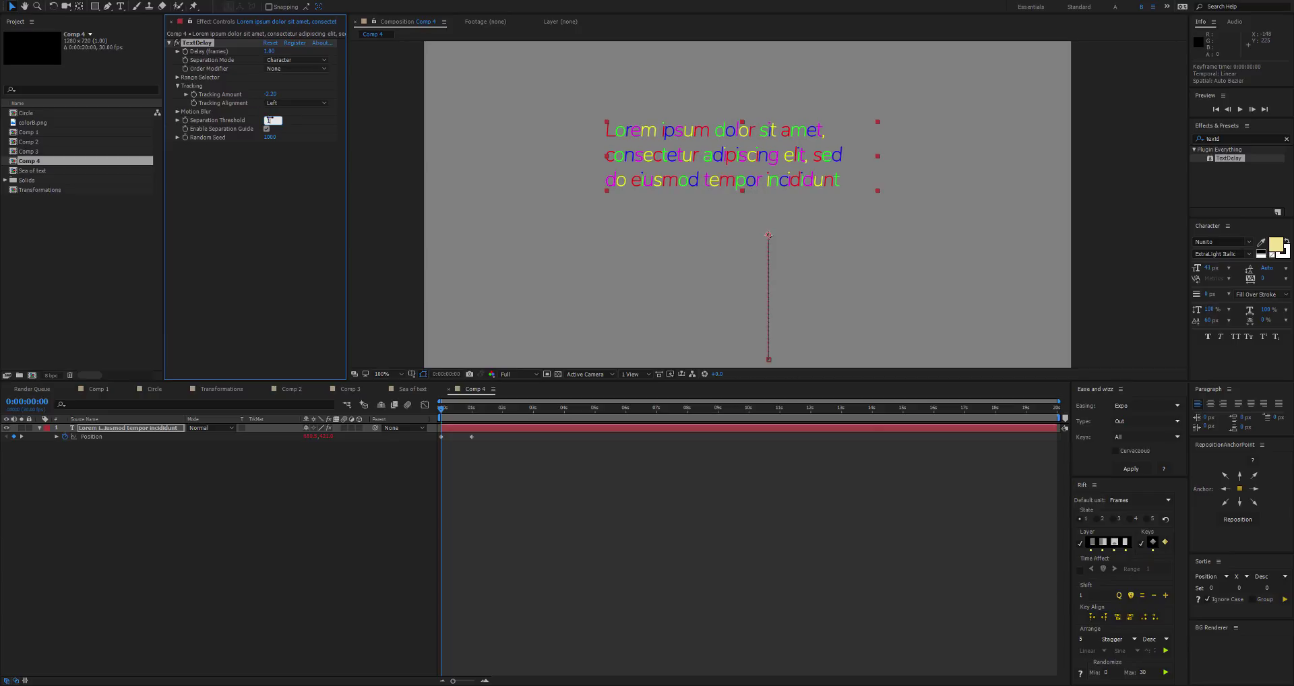
{"action": "type", "text": "1"}
{"action": "key", "text": "Return"}
{"action": "left_click", "coordinate": [270, 120]}
{"action": "type", "text": "3"}
{"action": "key", "text": "Return"}
{"action": "left_click", "coordinate": [269, 119]}
{"action": "key", "text": "Return"}
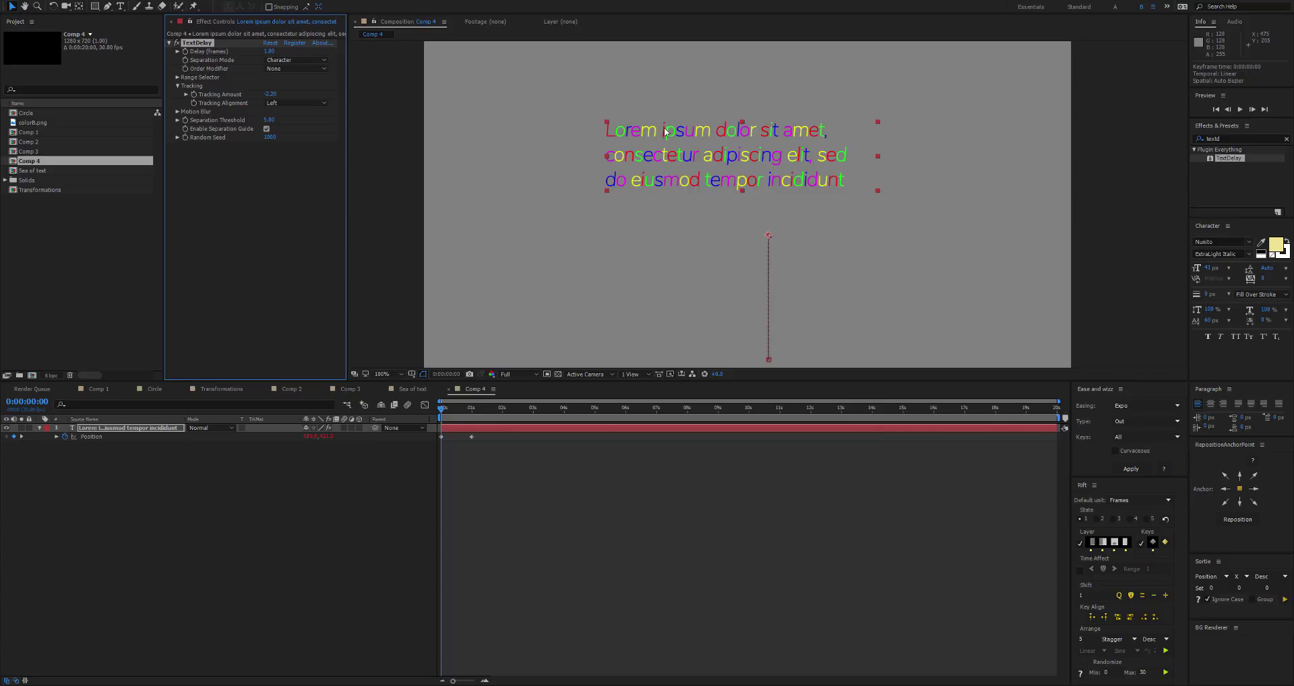
{"action": "key", "text": "space"}
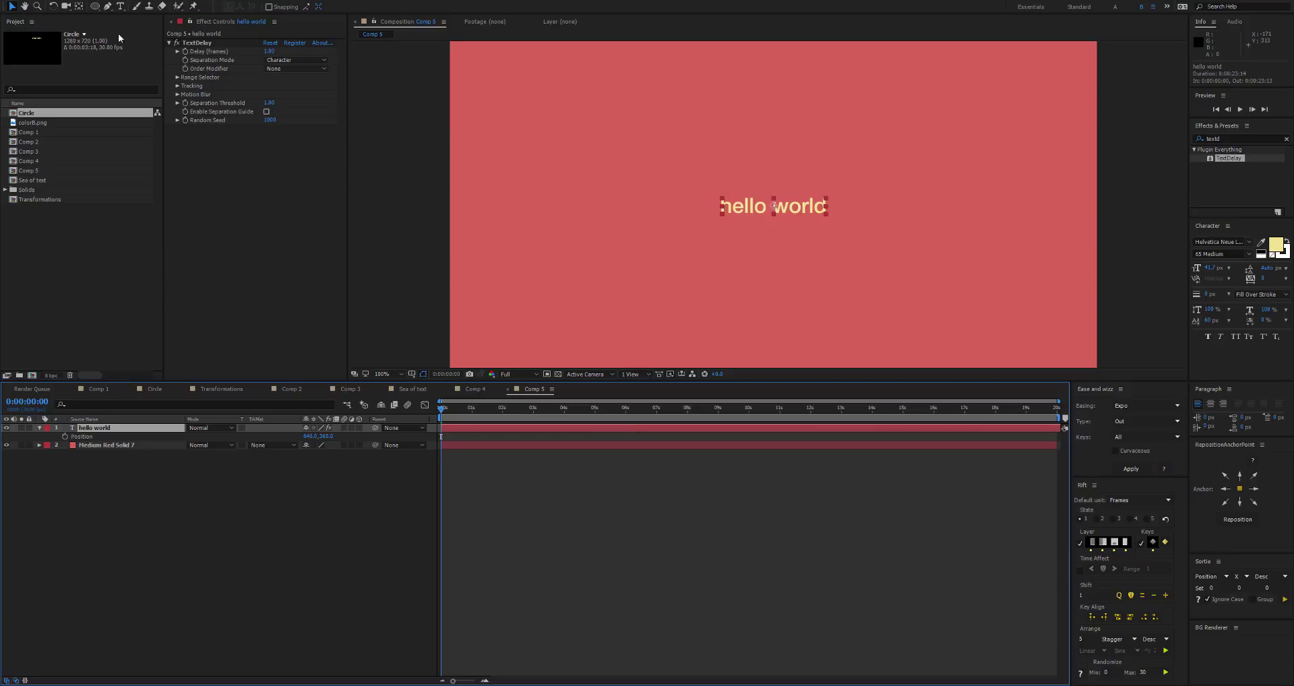
Draw a circular mask around the hello world text in Comp 5 and reveal its mask properties
{"action": "key", "text": "q"}
{"action": "key", "text": "comma"}
{"action": "left_click_drag", "start_coordinate": [701, 143], "coordinate": [835, 278]}
{"action": "left_click", "coordinate": [56, 444]}
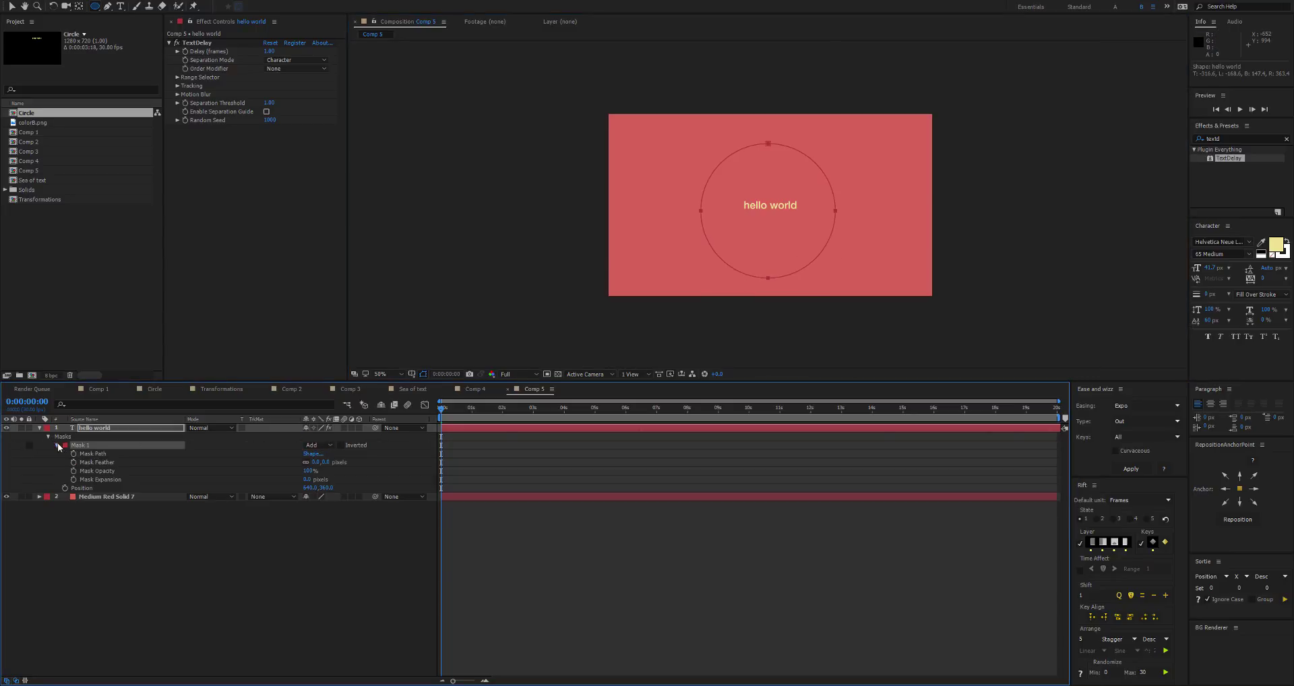
Paste the circular mask path into the hello world layer's Position property as motion keyframes
{"action": "left_click", "coordinate": [95, 488]}
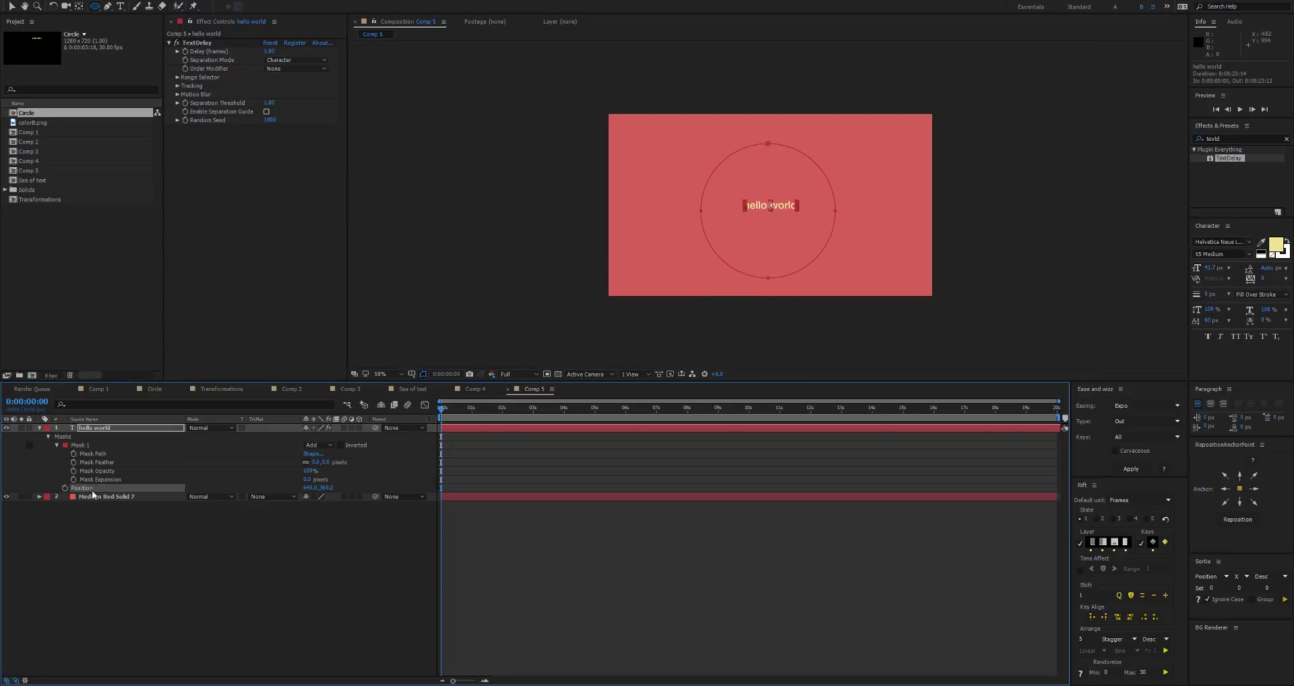
{"action": "key", "text": "ctrl+v"}
{"action": "left_click", "coordinate": [185, 550]}
{"action": "left_click", "coordinate": [104, 429]}
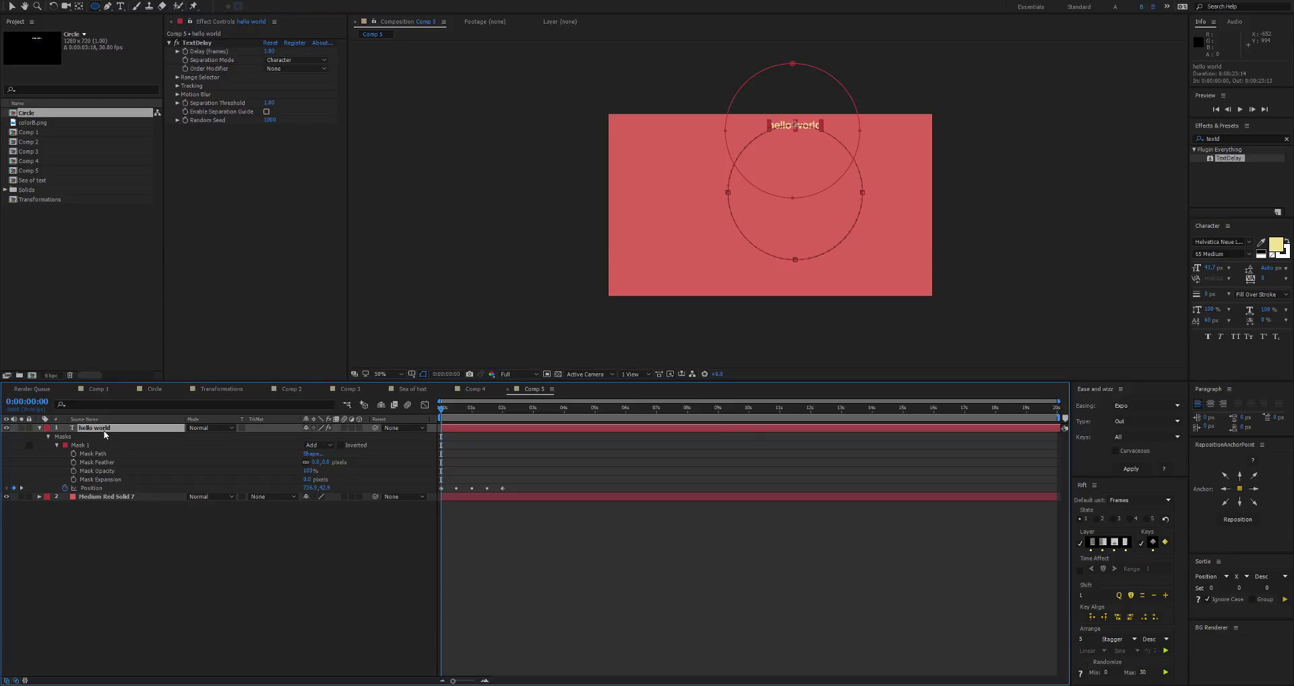
End the Comp 5 work area at 0:00:02:15 and preview the circular text motion
{"action": "left_click_drag", "start_coordinate": [445, 412], "coordinate": [461, 412]}
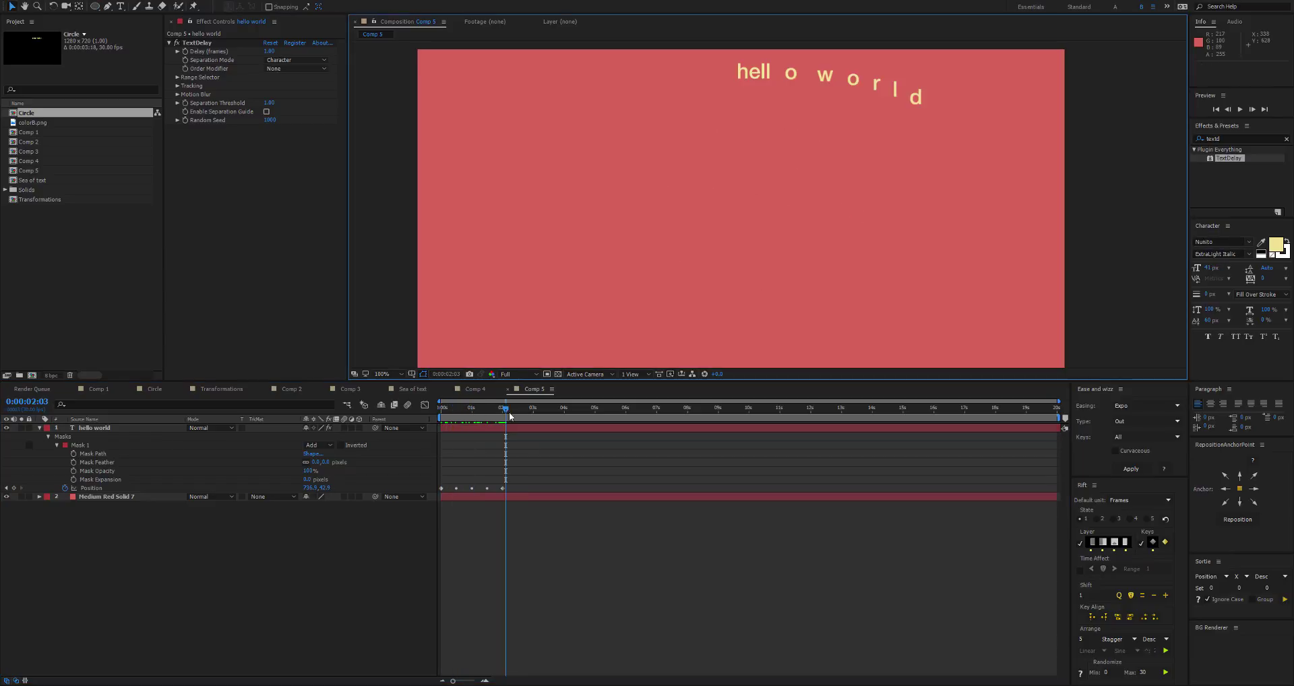
{"action": "left_click_drag", "start_coordinate": [506, 412], "coordinate": [517, 411]}
{"action": "key", "text": "n"}
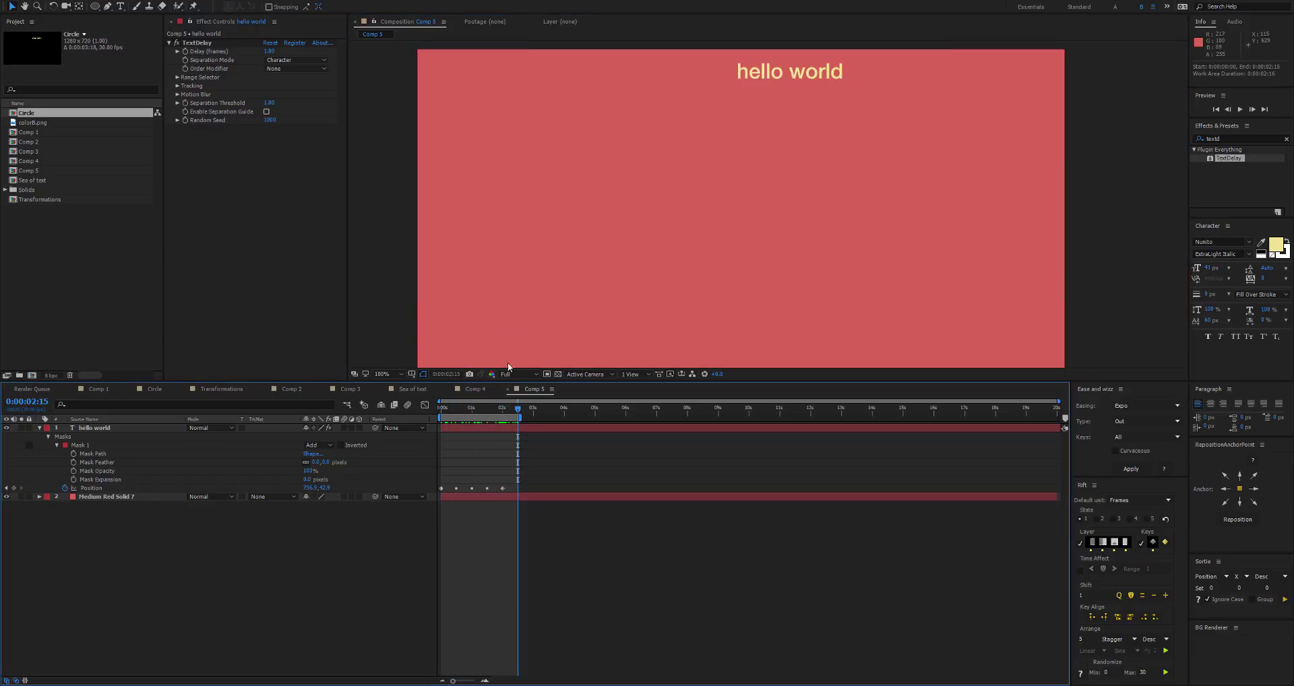
{"action": "key", "text": "space"}
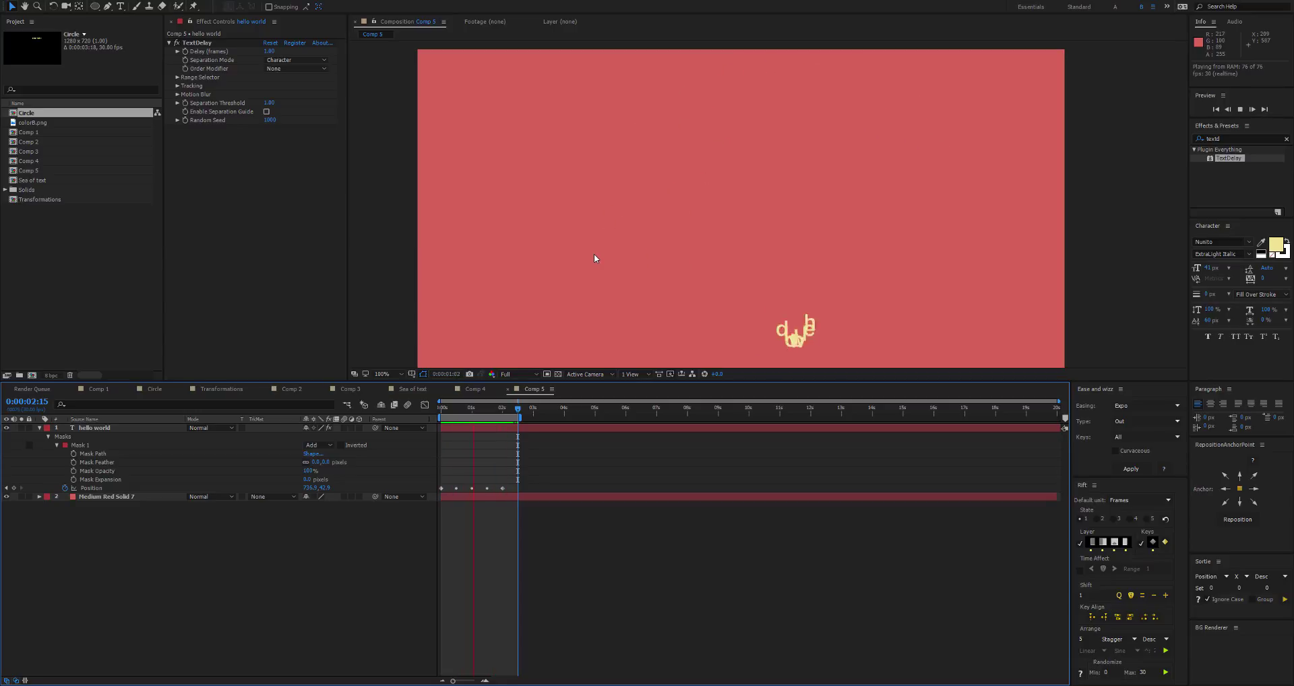
{"action": "key", "text": "space"}
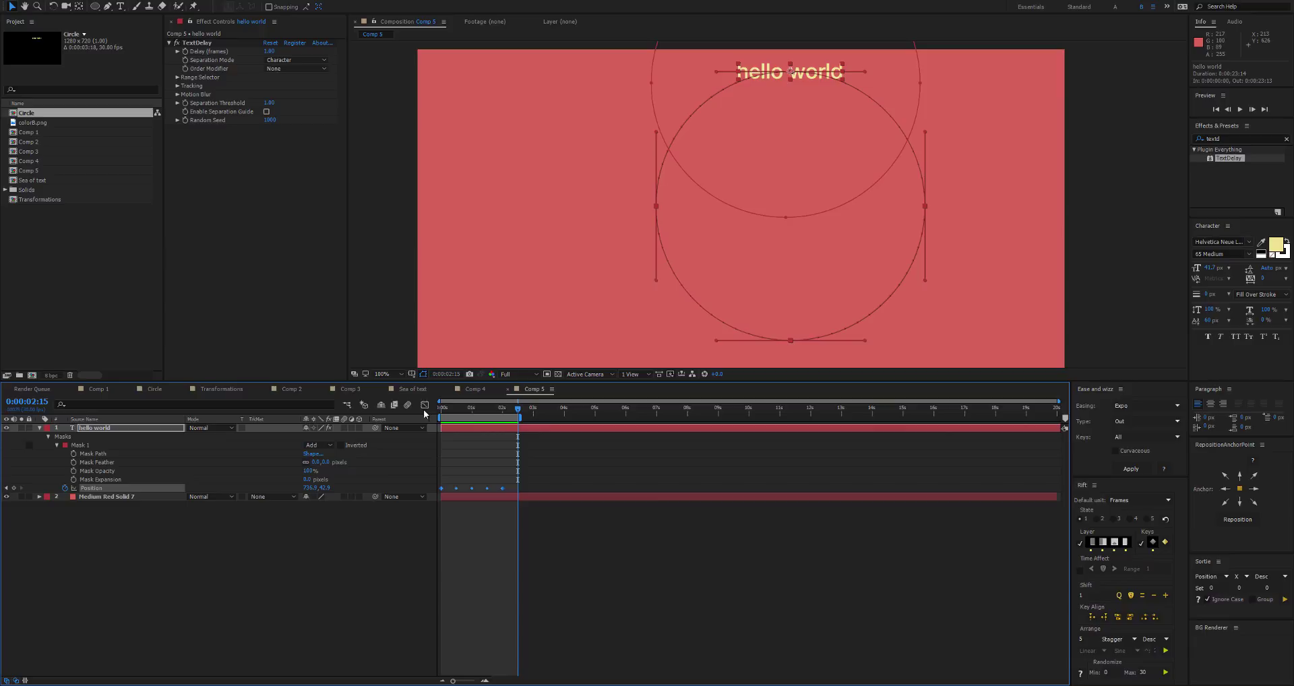
Show the Position keyframes as a speed graph, zoomed in on the work area
{"action": "left_click", "coordinate": [424, 405]}
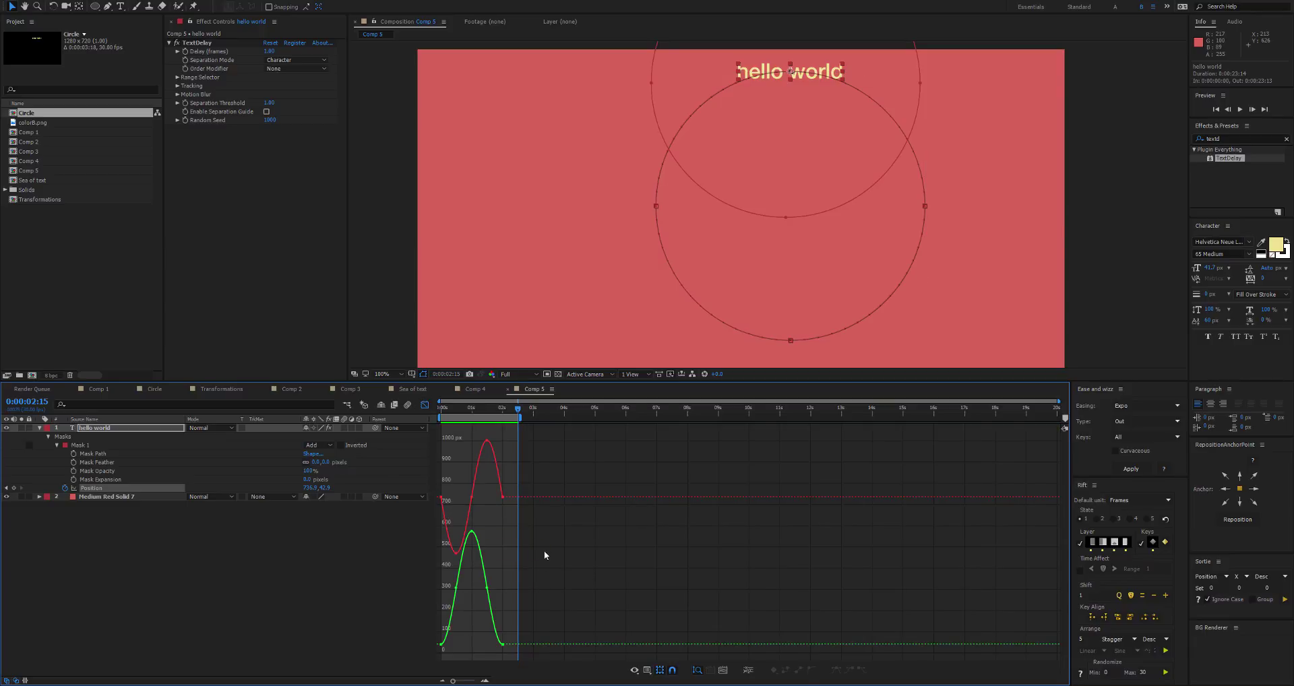
{"action": "key", "text": "equal"}
{"action": "left_click_drag", "start_coordinate": [545, 553], "coordinate": [900, 563]}
{"action": "key", "text": "equal"}
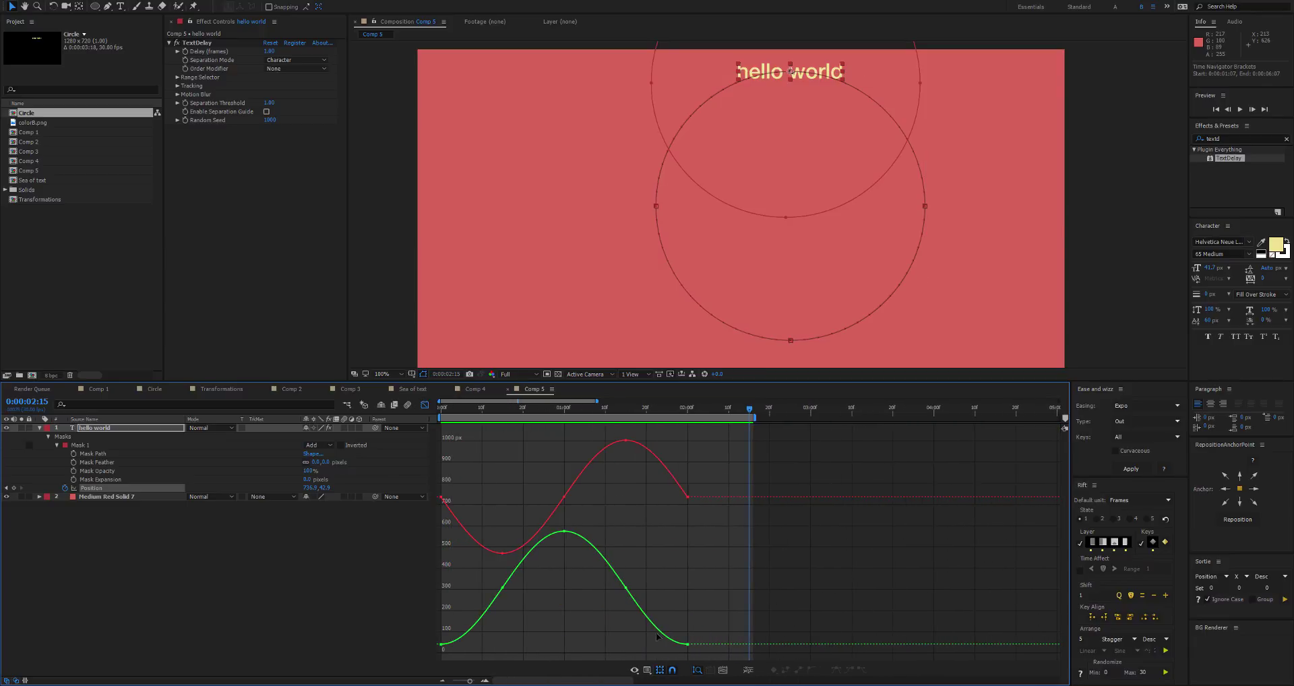
{"action": "left_click", "coordinate": [645, 670]}
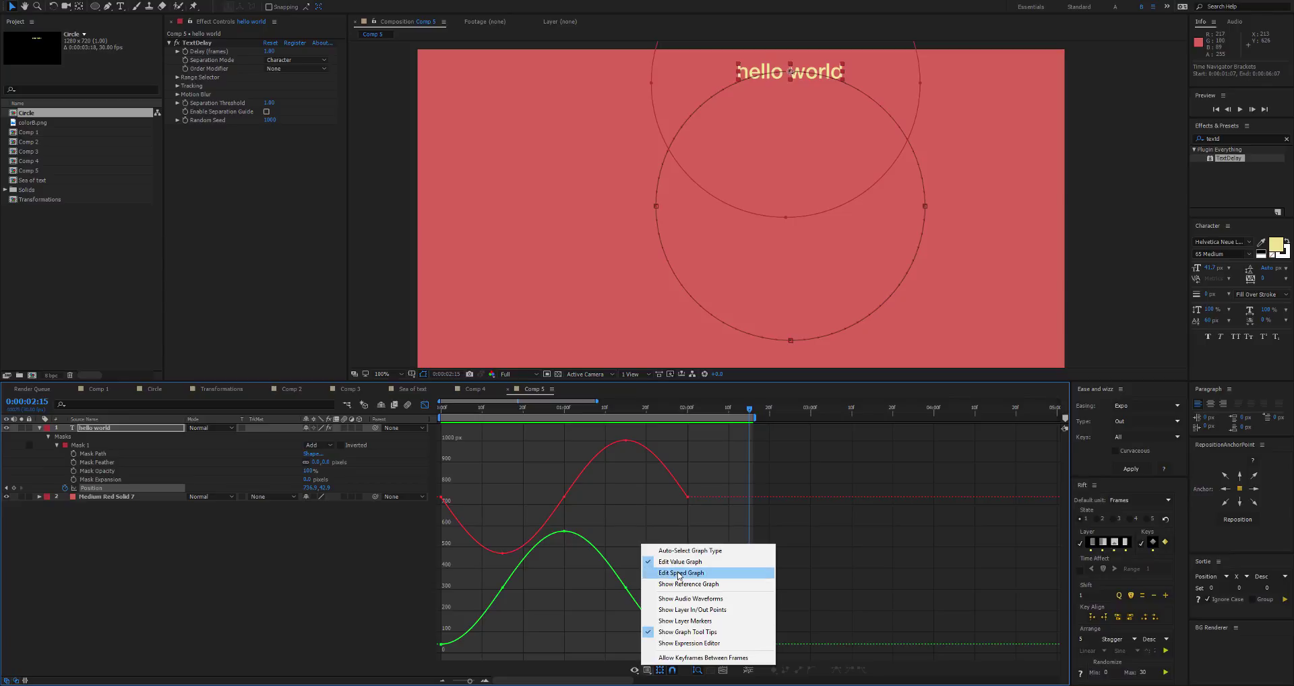
{"action": "left_click", "coordinate": [673, 573]}
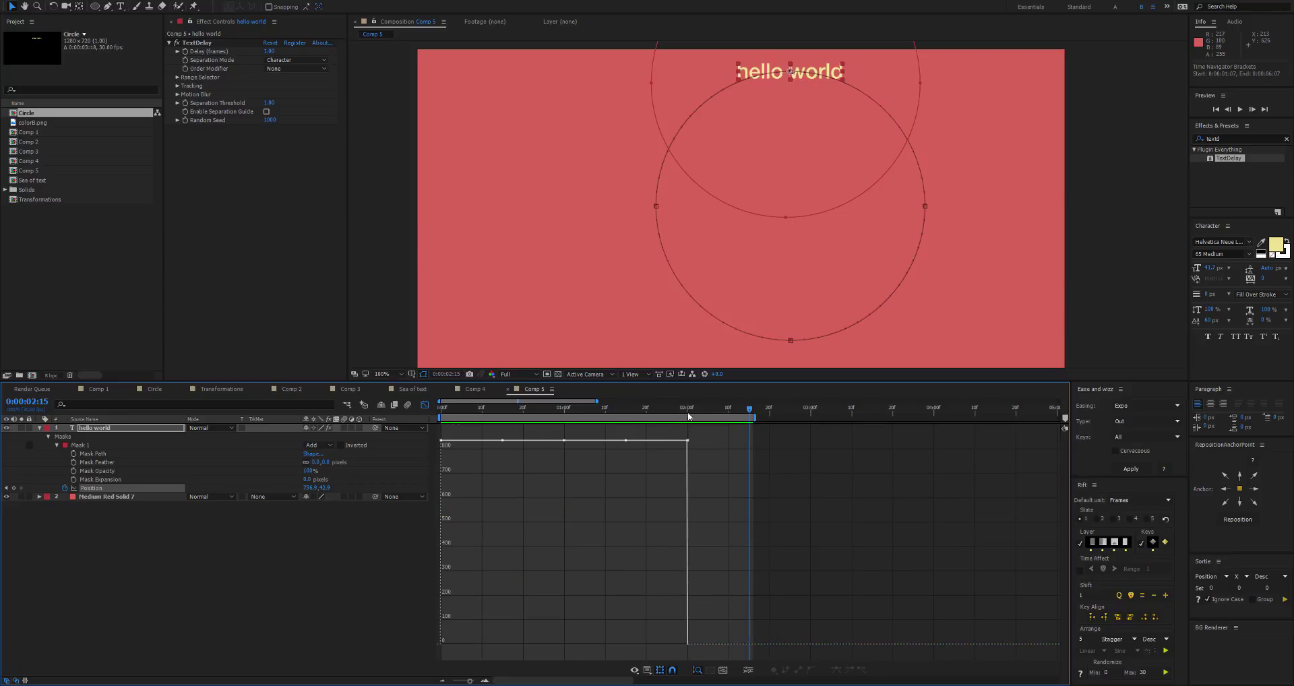
Reduce the first and last Position keyframes to zero speed and extend their handles so the speed peaks midway
{"action": "left_click_drag", "start_coordinate": [688, 413], "coordinate": [462, 645]}
{"action": "mouse_move", "coordinate": [441, 443]}
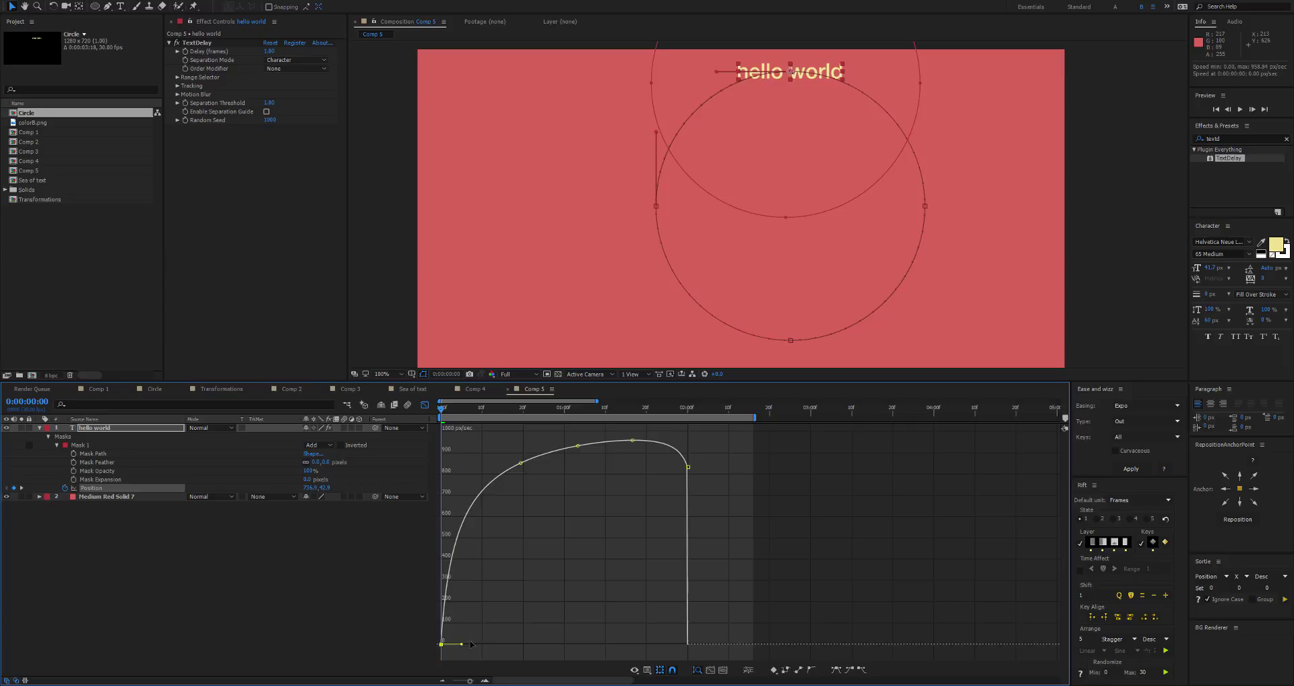
{"action": "left_click_drag", "start_coordinate": [470, 645], "coordinate": [566, 650]}
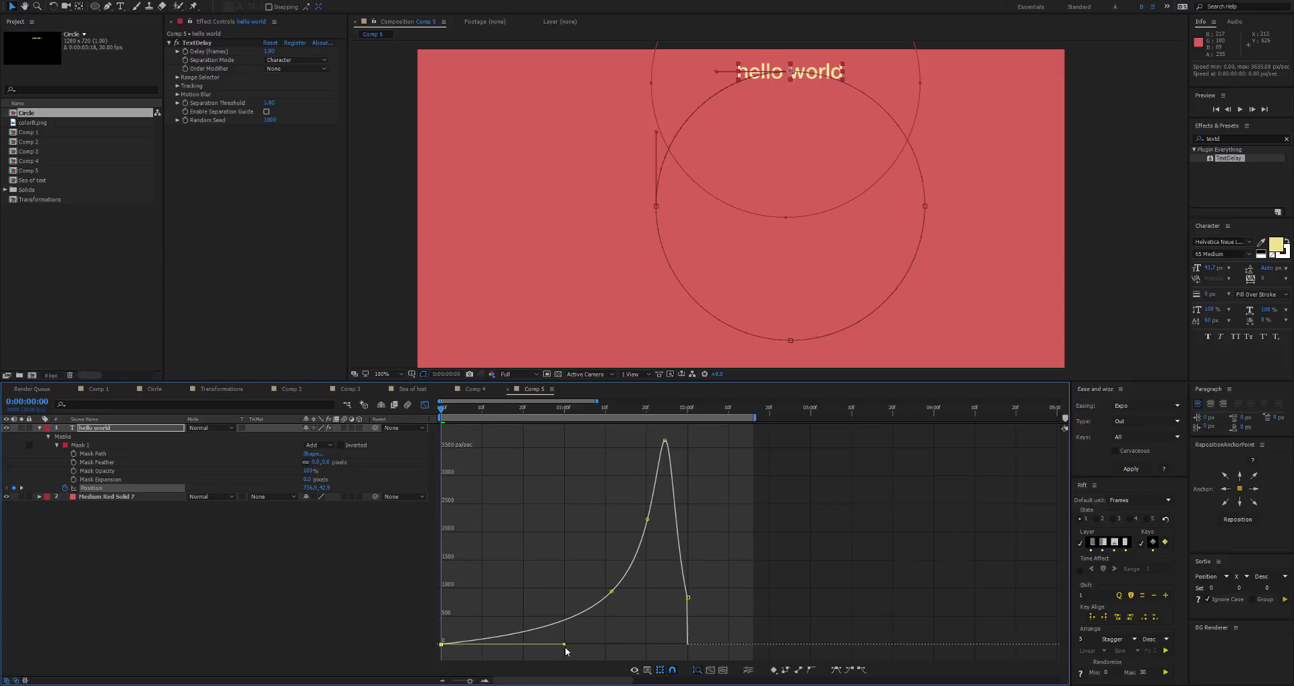
{"action": "left_click_drag", "start_coordinate": [690, 601], "coordinate": [455, 645]}
{"action": "left_click", "coordinate": [543, 616]}
{"action": "left_click", "coordinate": [679, 644]}
{"action": "left_click", "coordinate": [613, 497]}
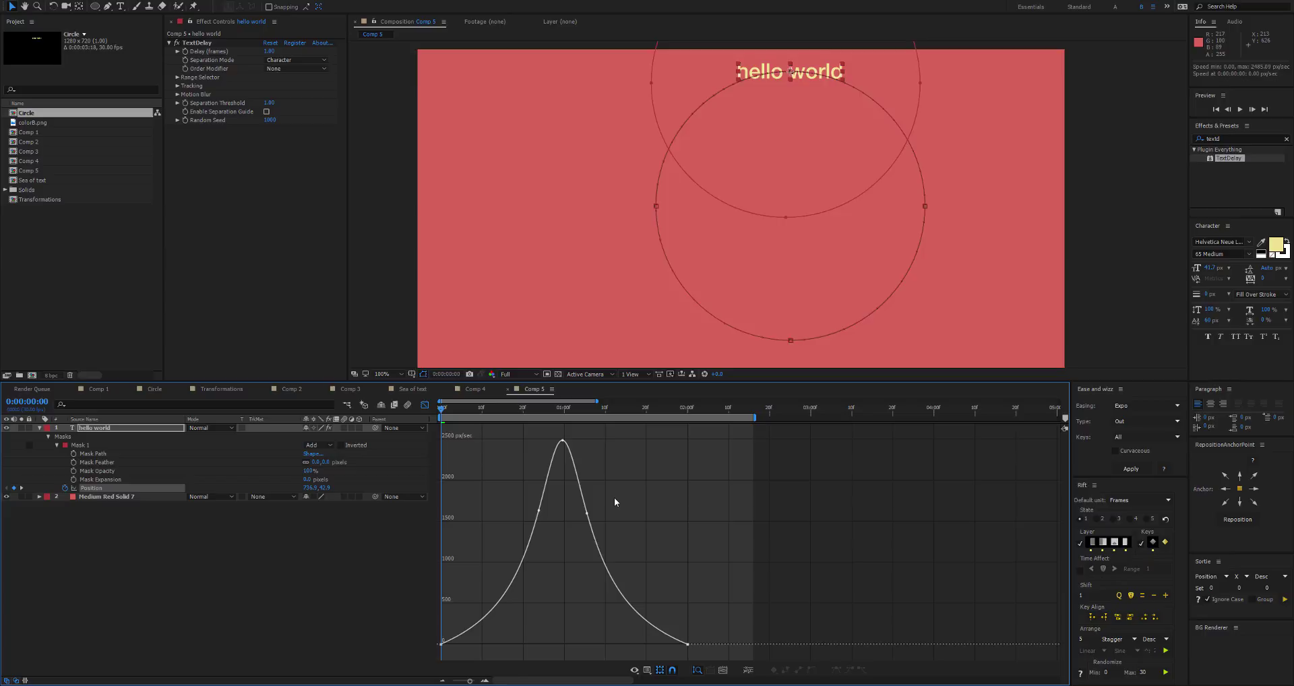
Preview the eased motion, go to 0:00:01:25 and set TextDelay's Delay (Frames) to 2
{"action": "key", "text": "space"}
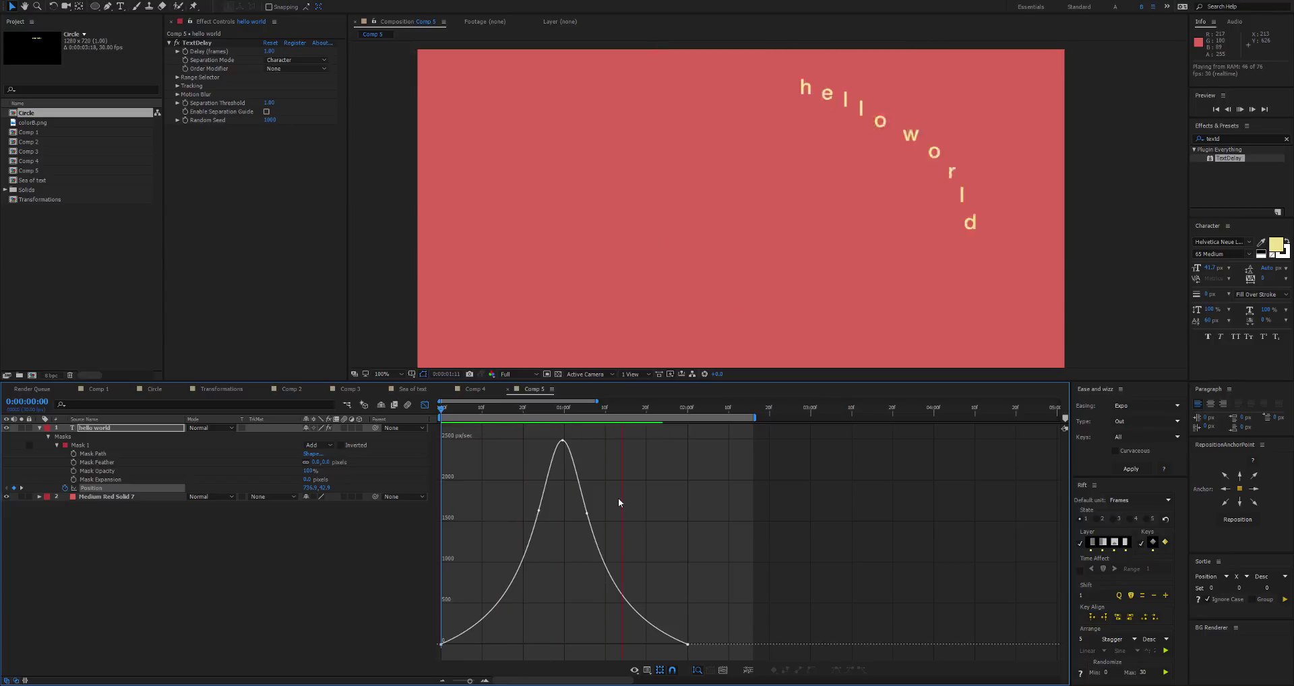
{"action": "left_click", "coordinate": [649, 408]}
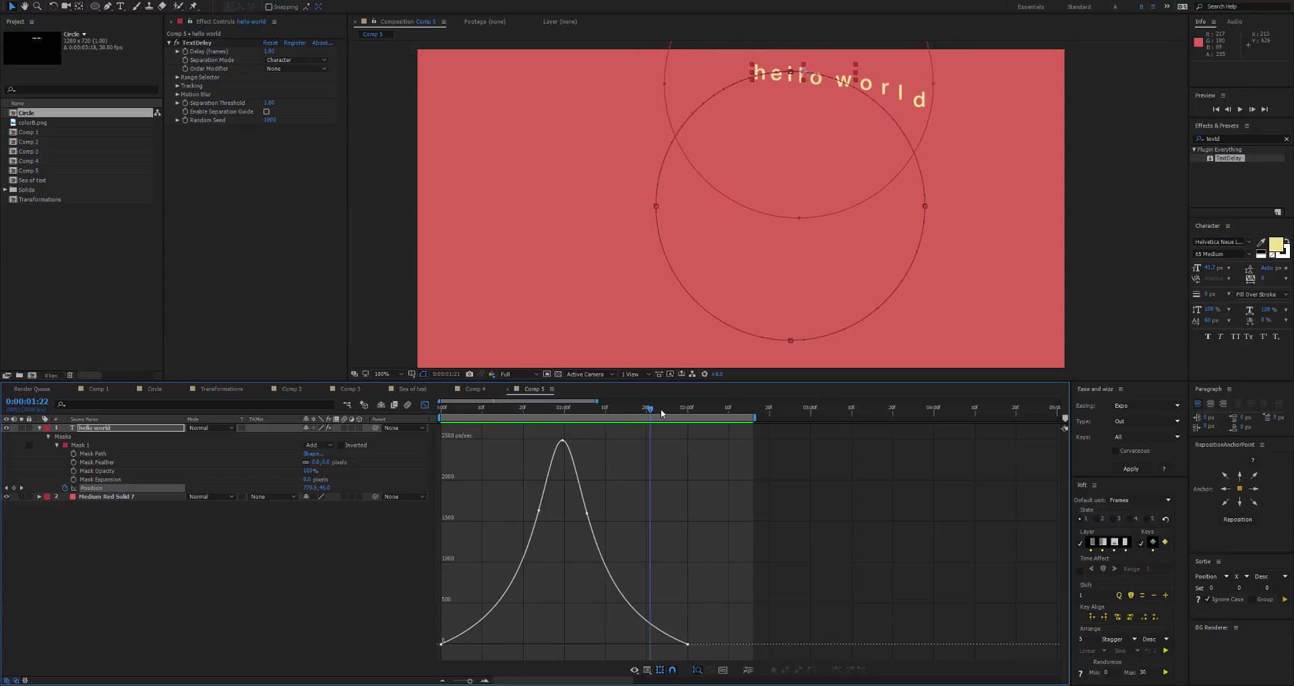
{"action": "left_click", "coordinate": [665, 409]}
{"action": "left_click", "coordinate": [269, 52]}
{"action": "type", "text": "2"}
{"action": "key", "text": "Return"}
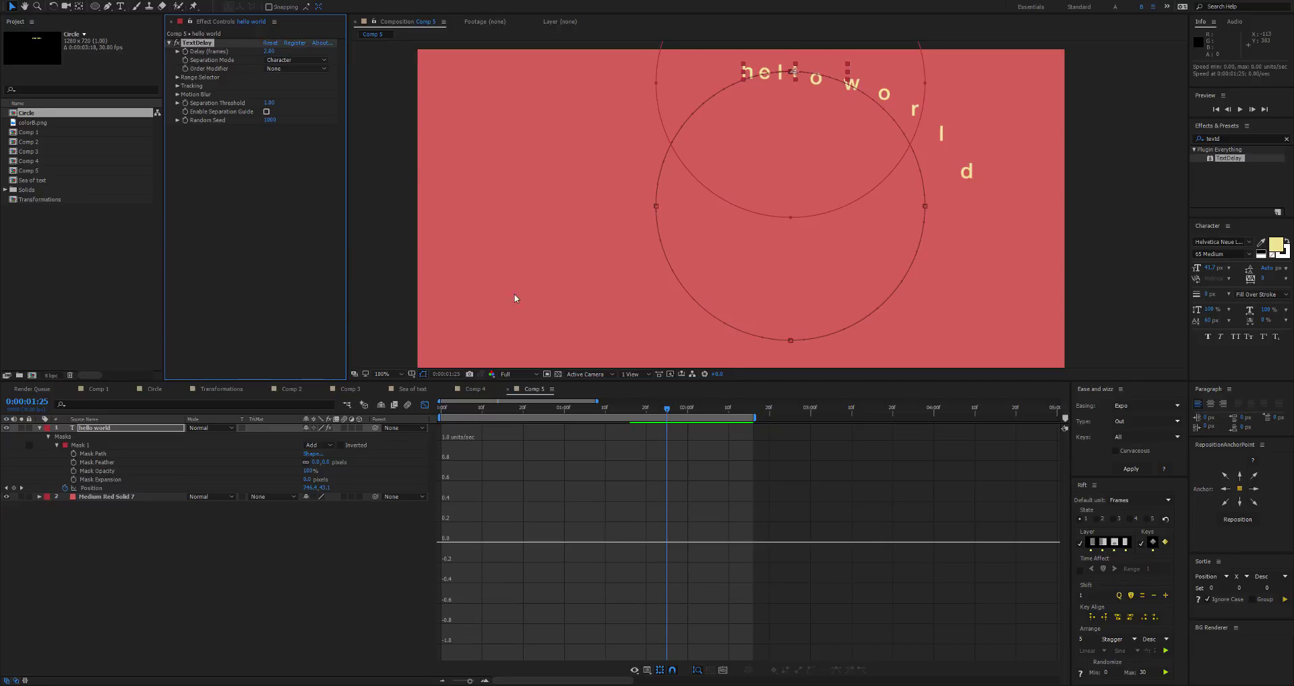
Extend the speed handles of the first and last Position keyframes further inward for a sharper central peak
{"action": "left_click", "coordinate": [114, 489]}
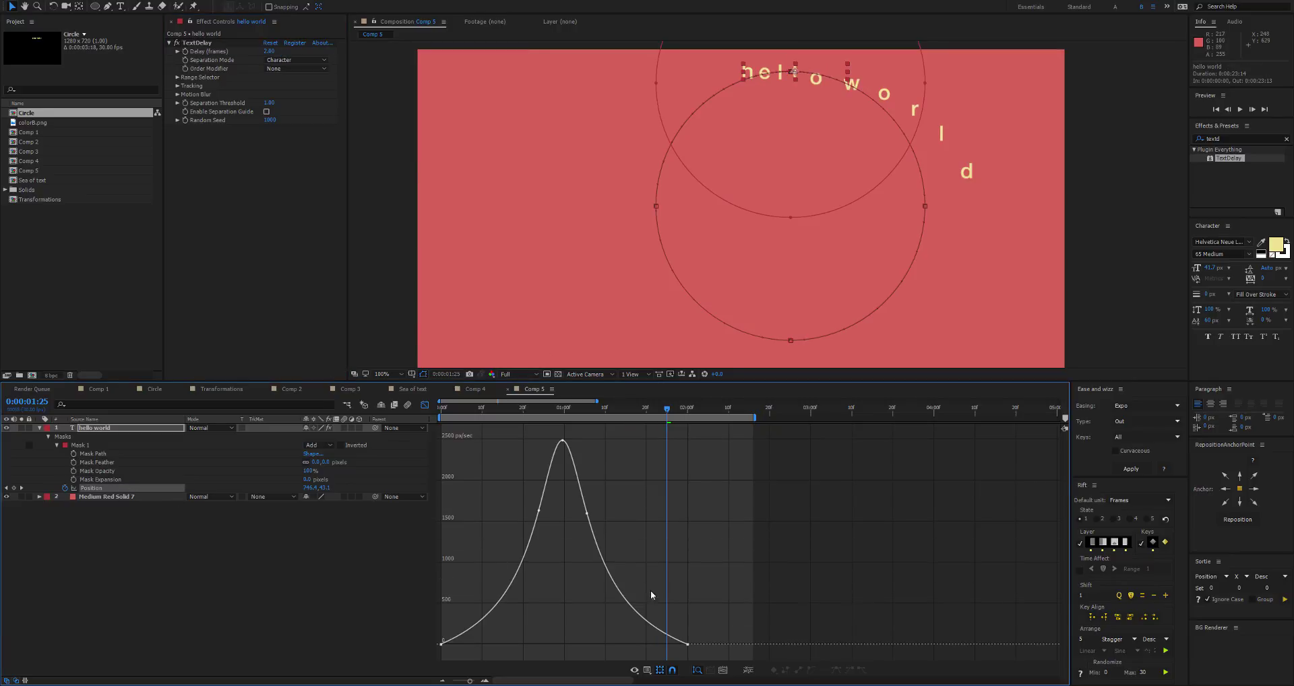
{"action": "left_click_drag", "start_coordinate": [731, 587], "coordinate": [584, 646]}
{"action": "left_click_drag", "start_coordinate": [503, 635], "coordinate": [423, 630]}
{"action": "left_click_drag", "start_coordinate": [521, 646], "coordinate": [547, 645]}
{"action": "left_click", "coordinate": [498, 553]}
Enable Motion Blur in TextDelay for the hello world layer
{"action": "left_click", "coordinate": [177, 102]}
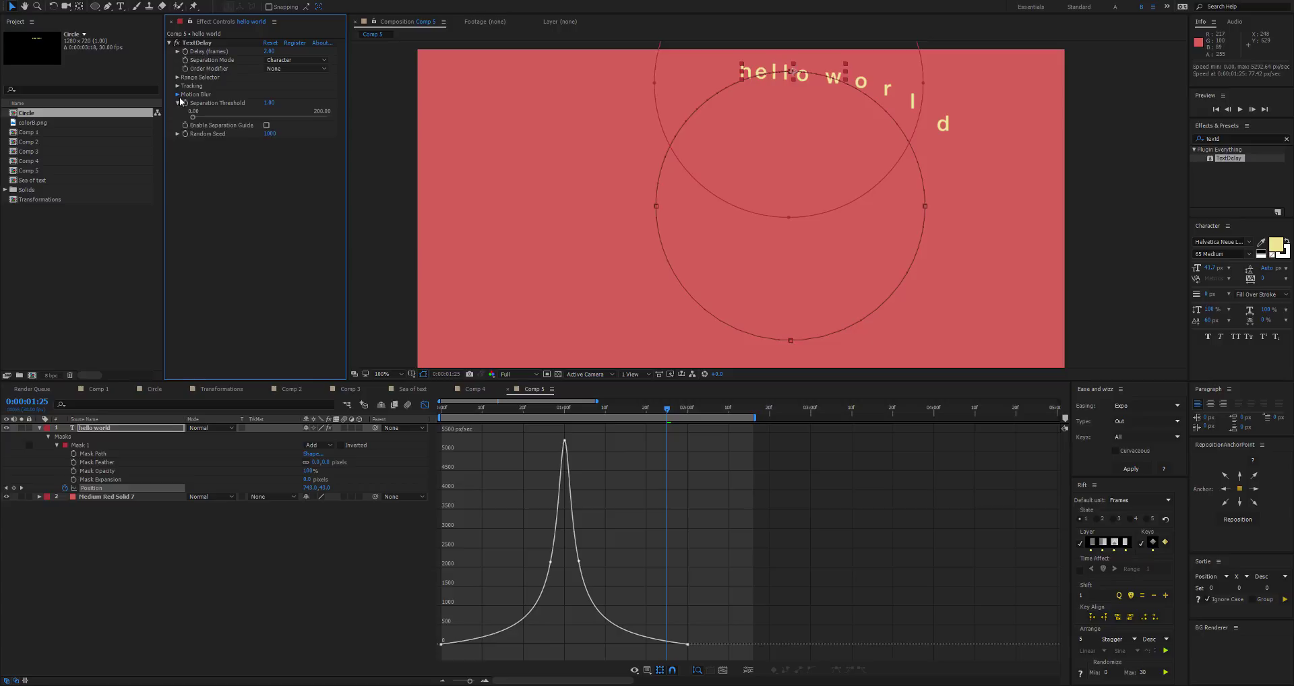
{"action": "left_click", "coordinate": [178, 95]}
{"action": "left_click", "coordinate": [179, 121]}
{"action": "left_click", "coordinate": [178, 120]}
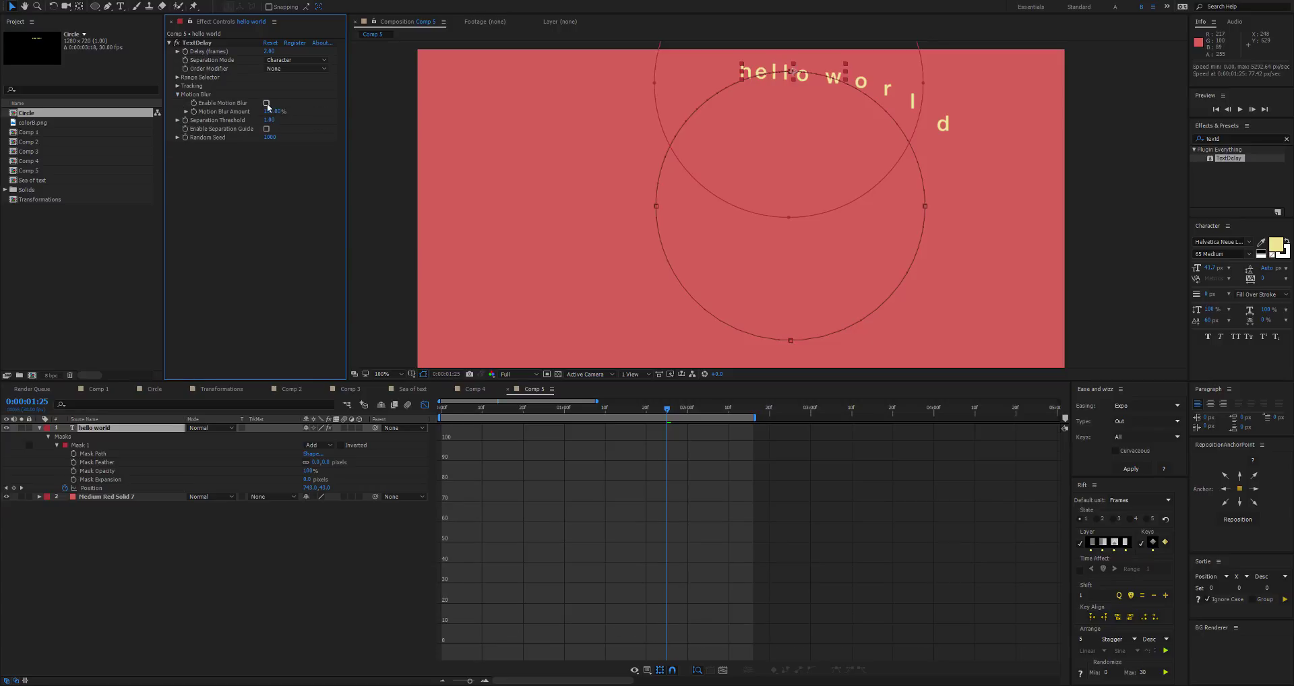
{"action": "left_click", "coordinate": [267, 104]}
{"action": "left_click_drag", "start_coordinate": [456, 131], "coordinate": [476, 148]}
{"action": "left_click", "coordinate": [91, 428]}
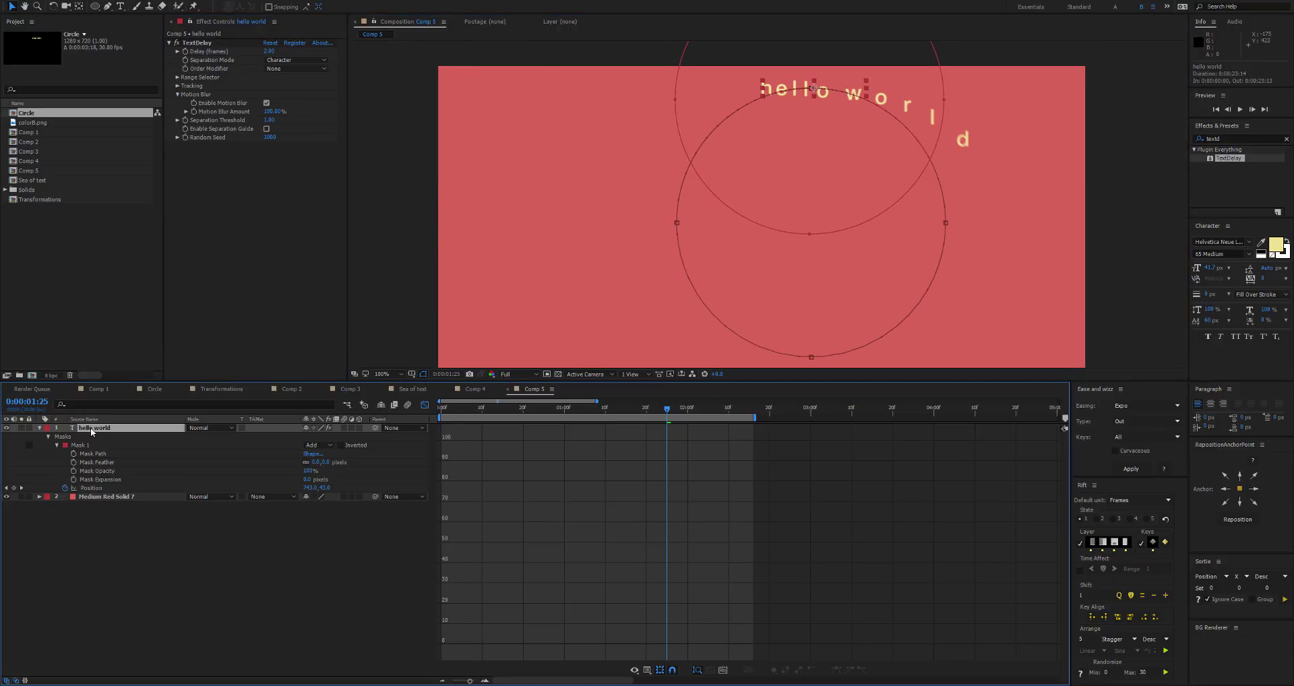
Preview the motion-blurred hello world circling the mask path with the whole composition in view
{"action": "key", "text": "comma"}
{"action": "key", "text": "comma"}
{"action": "key", "text": "space"}
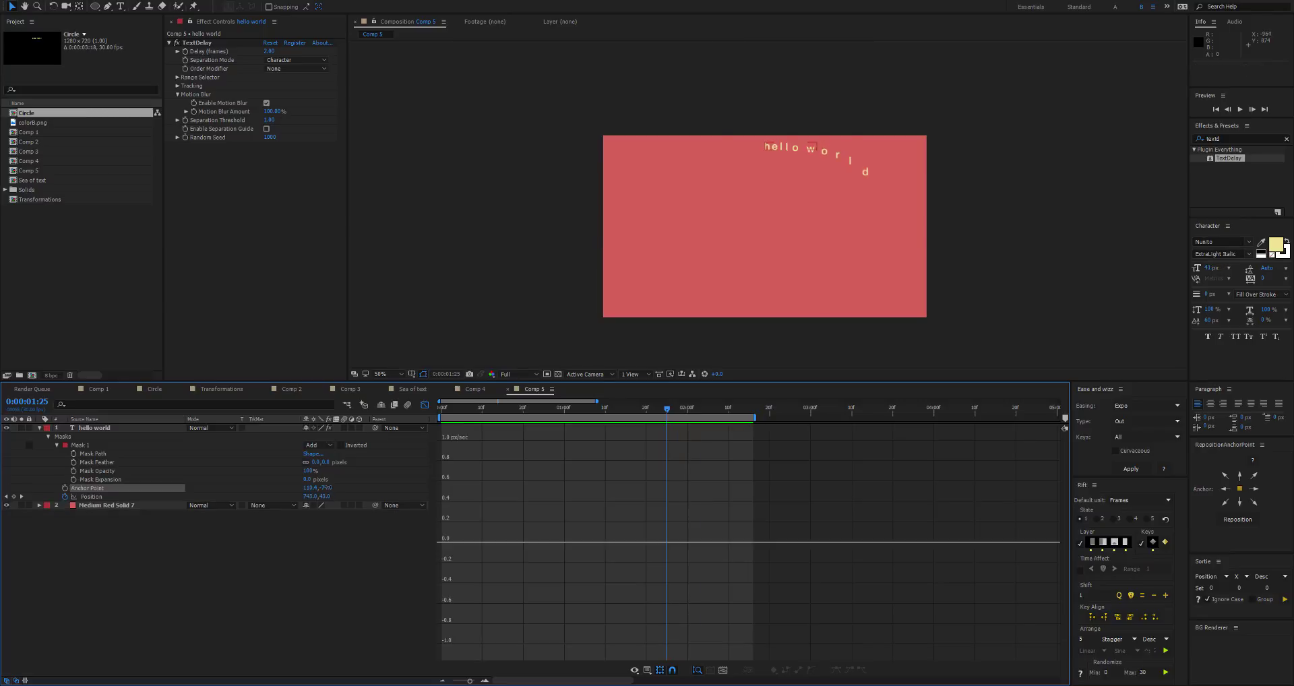
{"action": "left_click_drag", "start_coordinate": [311, 488], "coordinate": [347, 486]}
{"action": "key", "text": "space"}
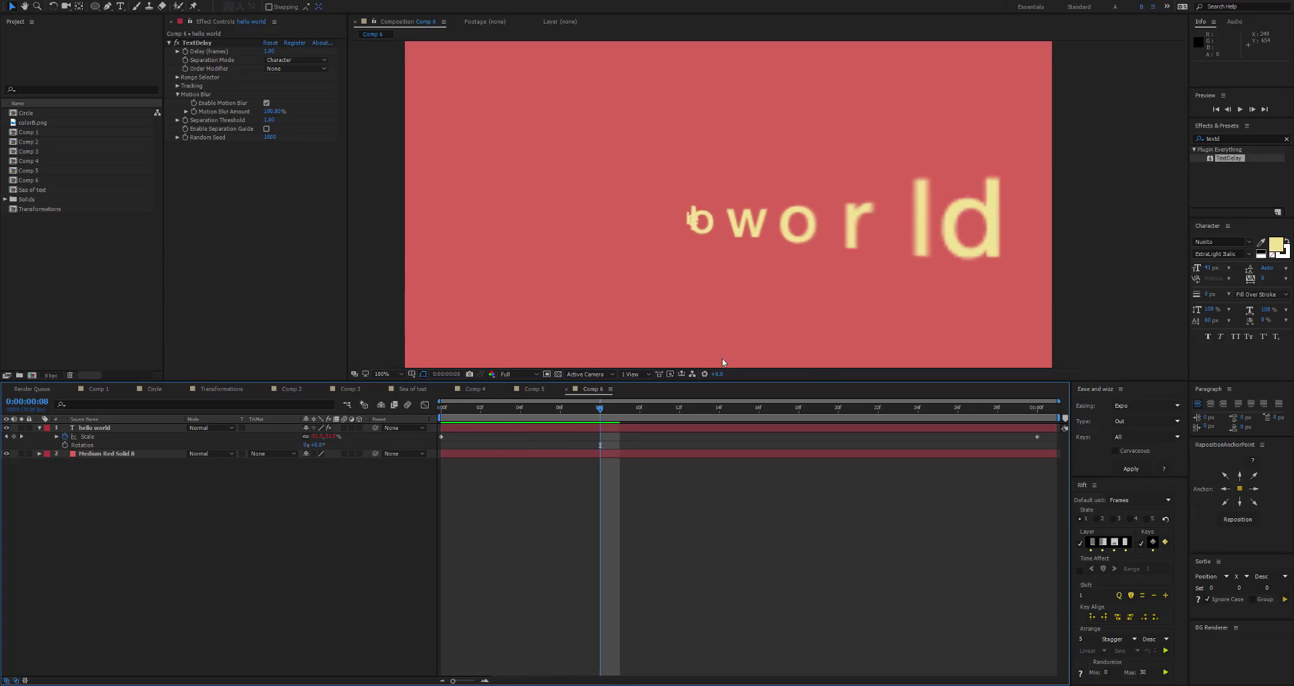
Step back and forth between frames 0:00:00:05 and 0:00:00:10 in Comp 6 to examine how the shrinking hello world letters separate
{"action": "left_click", "coordinate": [706, 219]}
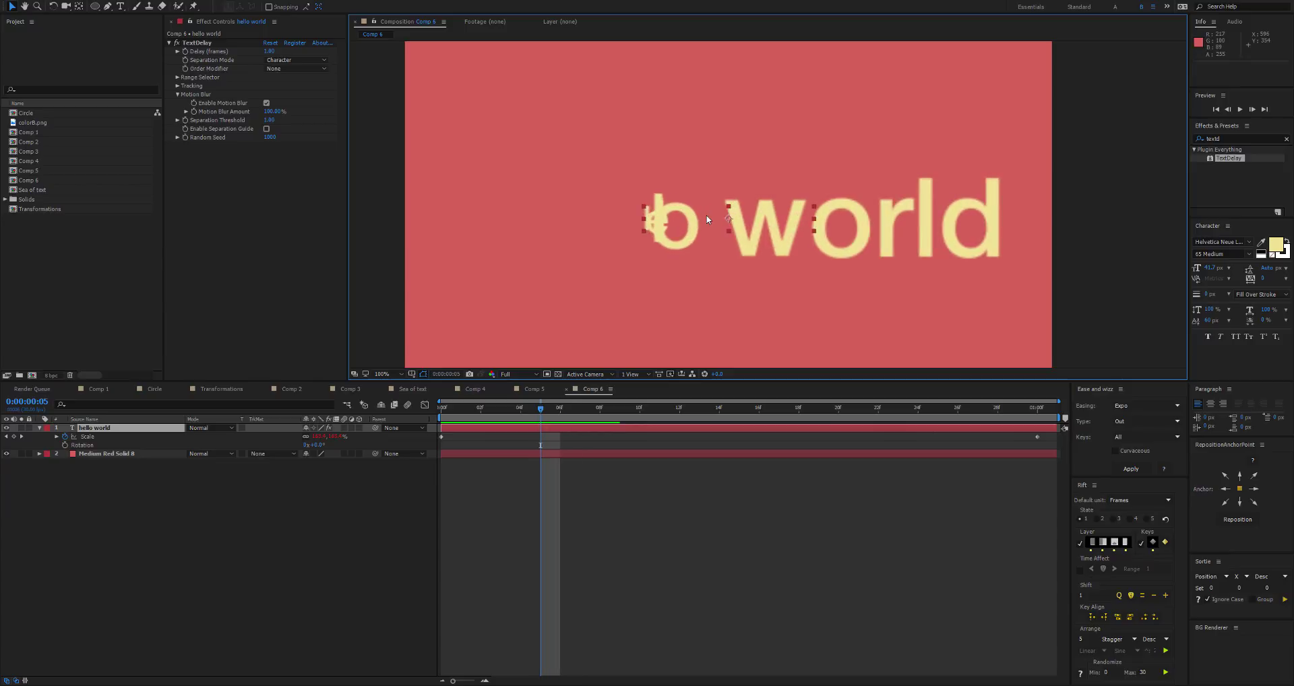
{"action": "key", "text": "Page_Down"}
{"action": "key", "text": "Page_Down"}
{"action": "key", "text": "Page_Down"}
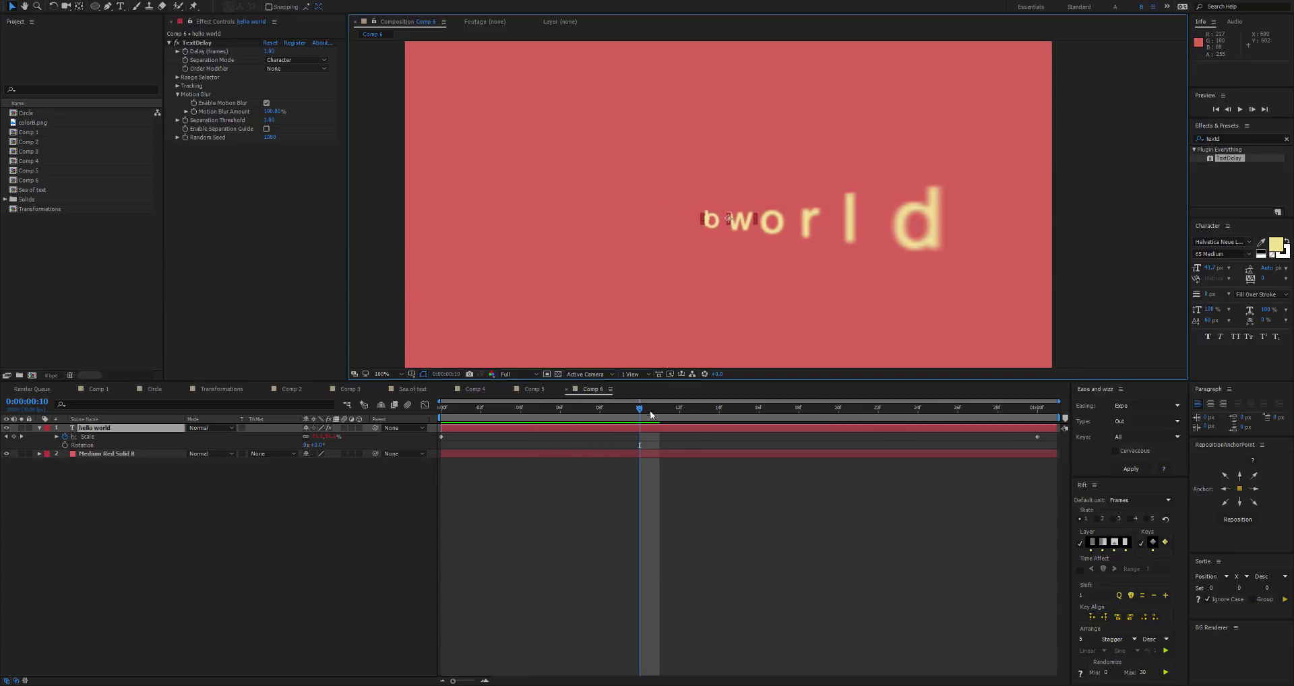
{"action": "key", "text": "Page_Up"}
{"action": "key", "text": "Page_Up"}
{"action": "key", "text": "Page_Up"}
{"action": "key", "text": "Page_Up"}
{"action": "key", "text": "Page_Up"}
{"action": "key", "text": "Page_Down"}
{"action": "key", "text": "Page_Down"}
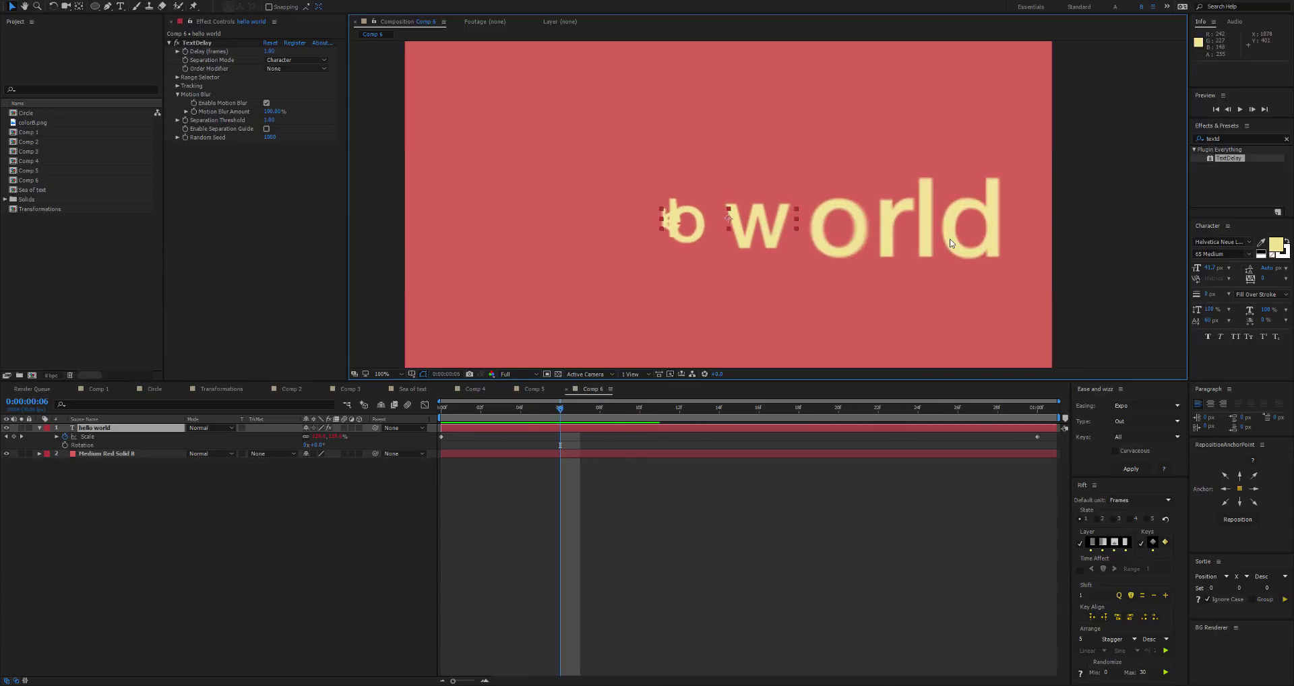
{"action": "key", "text": "Page_Up"}
{"action": "key", "text": "Page_Up"}
{"action": "key", "text": "Page_Up"}
{"action": "key", "text": "Page_Up"}
{"action": "key", "text": "Page_Down"}
{"action": "key", "text": "Page_Down"}
{"action": "key", "text": "Page_Down"}
{"action": "key", "text": "Page_Down"}
{"action": "key", "text": "Page_Down"}
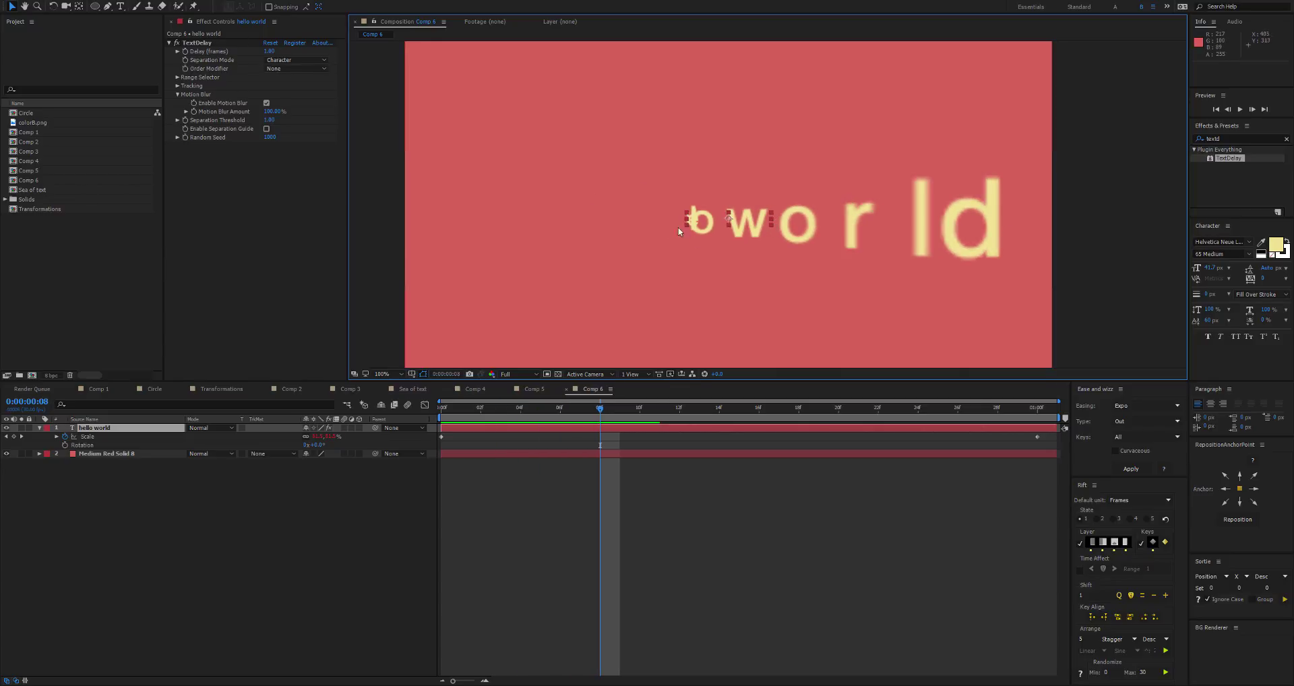
{"action": "key", "text": "Page_Up"}
{"action": "key", "text": "Page_Up"}
{"action": "key", "text": "Page_Up"}
{"action": "key", "text": "Page_Down"}
{"action": "key", "text": "Page_Down"}
{"action": "key", "text": "Page_Down"}
{"action": "key", "text": "Page_Down"}
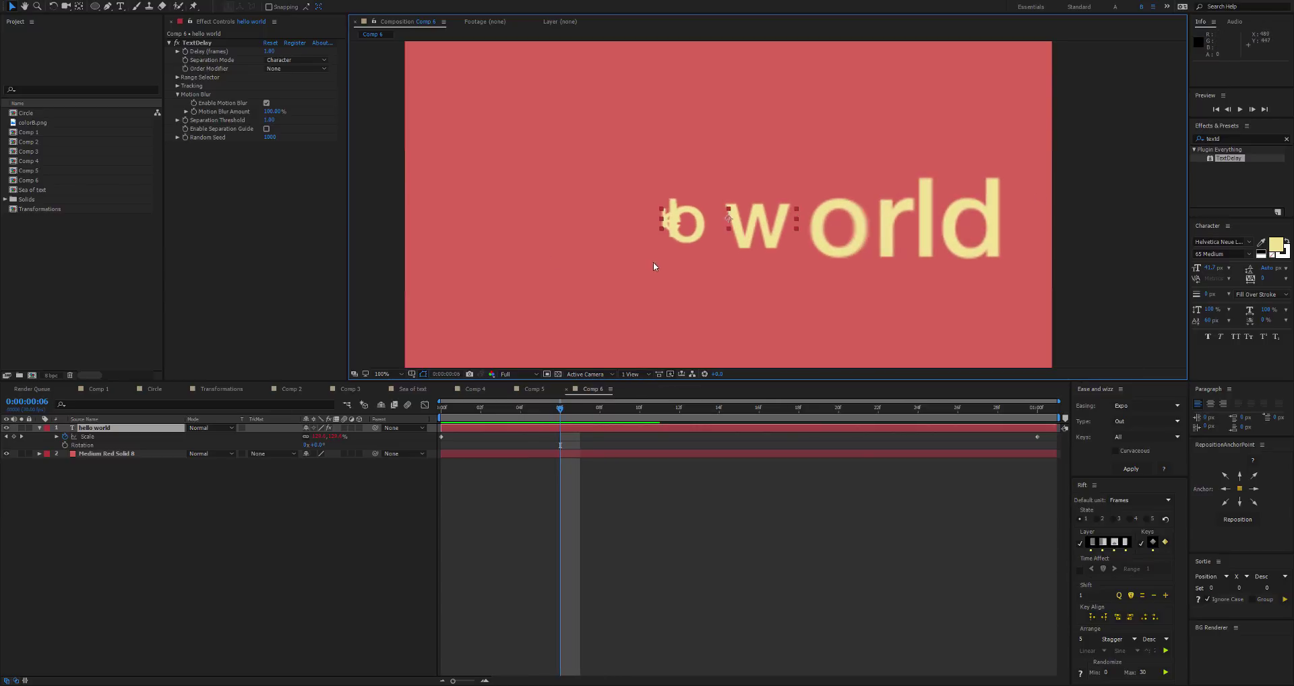
{"action": "key", "text": "Page_Up"}
{"action": "key", "text": "Page_Up"}
{"action": "key", "text": "Page_Up"}
{"action": "key", "text": "Page_Up"}
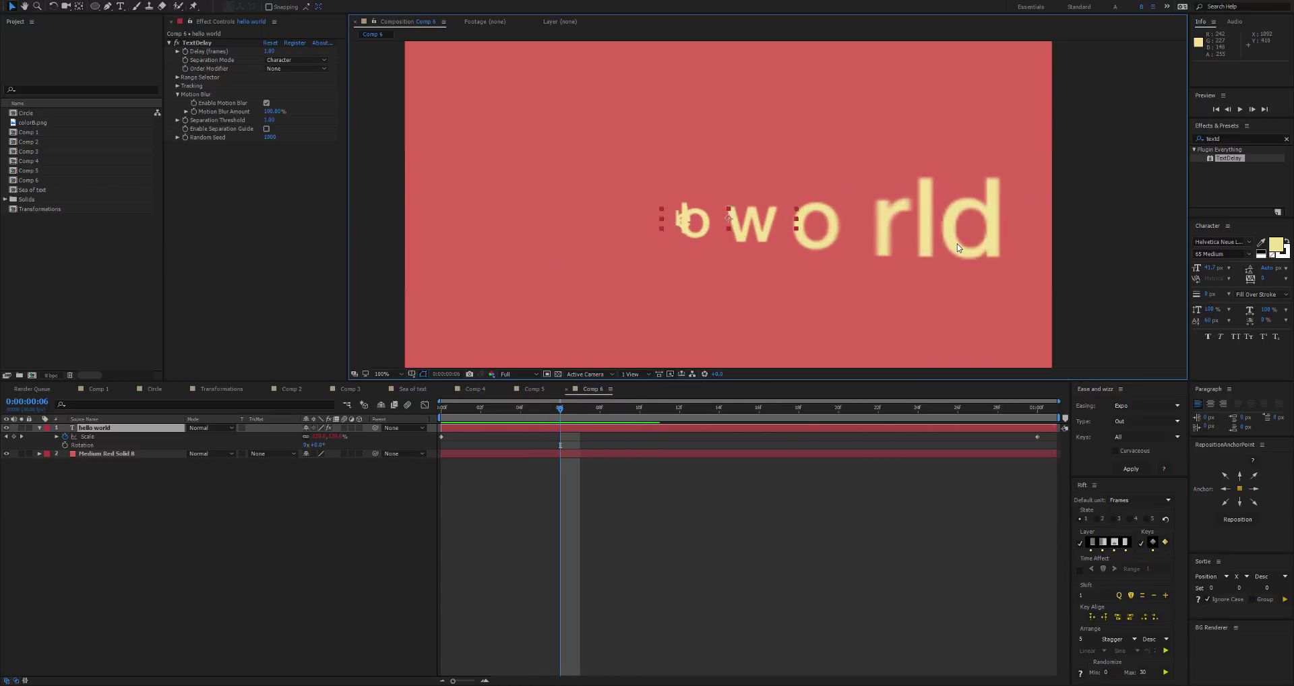
{"action": "key", "text": "Page_Down"}
{"action": "key", "text": "Page_Down"}
{"action": "key", "text": "Page_Down"}
{"action": "key", "text": "Page_Down"}
{"action": "key", "text": "Page_Down"}
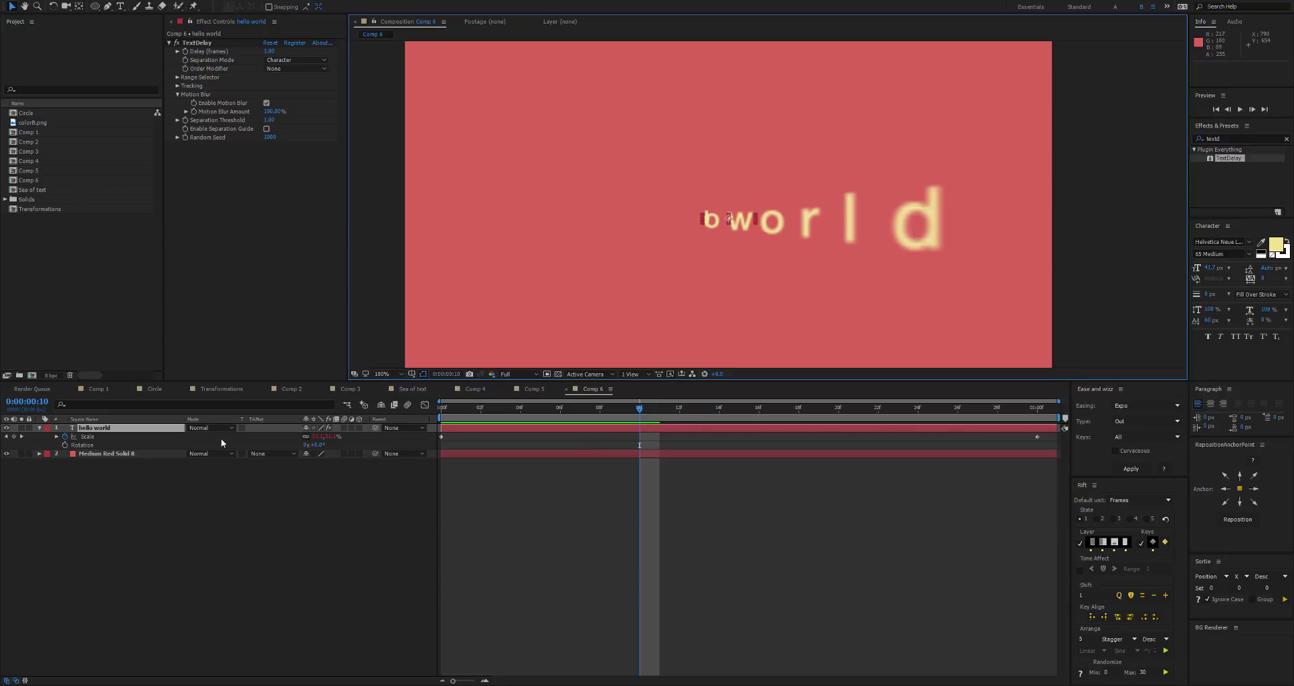
{"action": "left_click", "coordinate": [121, 437]}
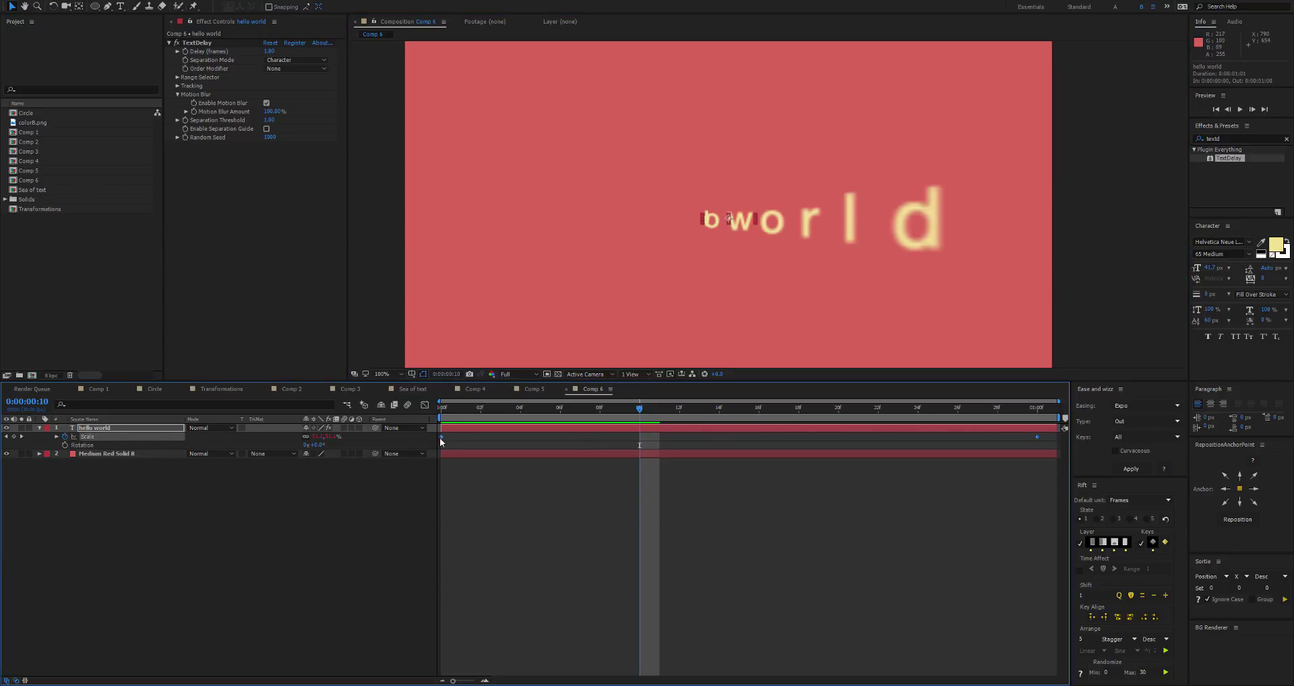
{"action": "left_click_drag", "start_coordinate": [452, 410], "coordinate": [599, 424]}
{"action": "key", "text": "space"}
Set TextDelay's Delay (Frames) to 0.2 and preview the shrinking text
{"action": "left_click", "coordinate": [269, 50]}
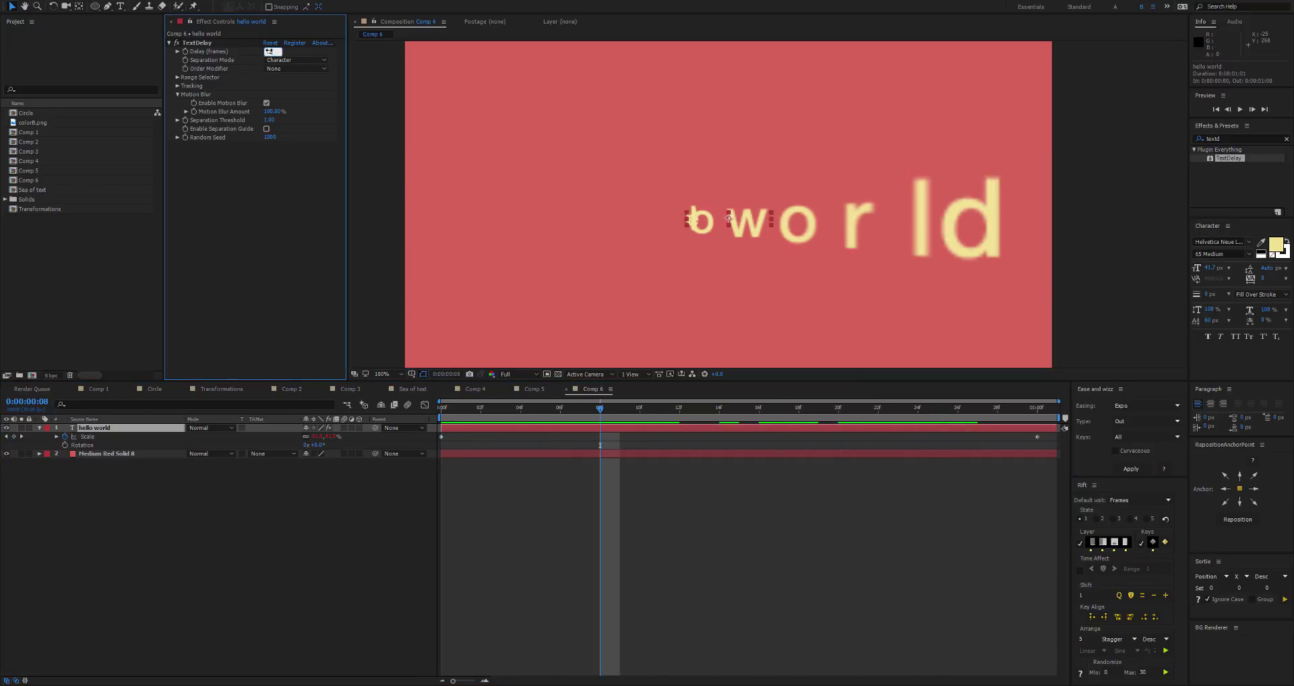
{"action": "type", "text": ".2"}
{"action": "key", "text": "Return"}
{"action": "key", "text": "space"}
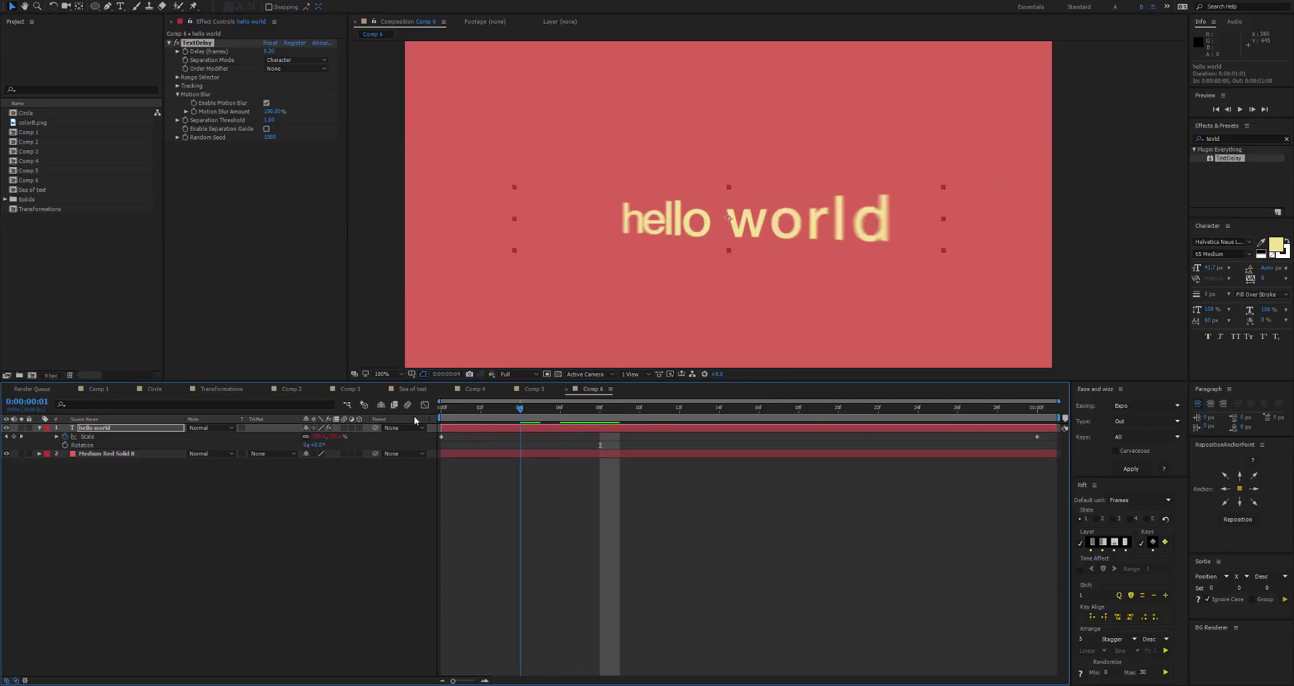
{"action": "key", "text": "space"}
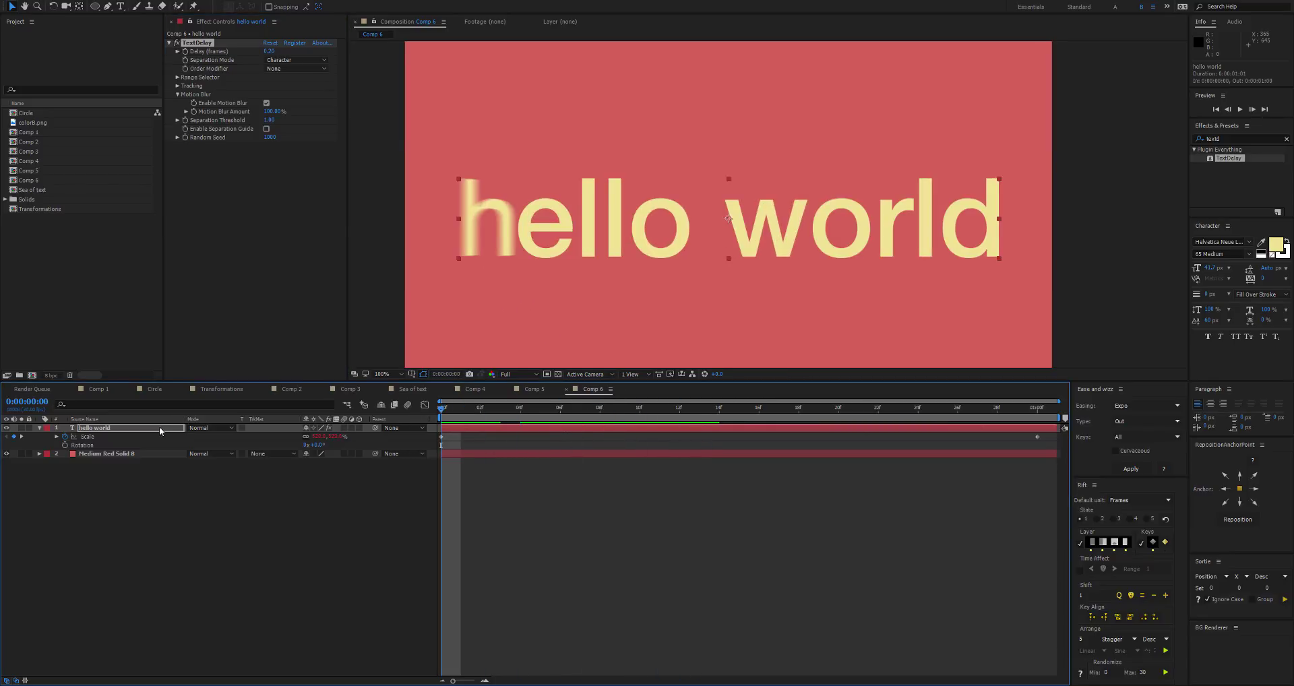
Time-reverse the hello world layer's Scale keyframes so the text grows, and preview it
{"action": "left_click", "coordinate": [145, 437]}
{"action": "right_click", "coordinate": [142, 436]}
{"action": "left_click", "coordinate": [384, 498]}
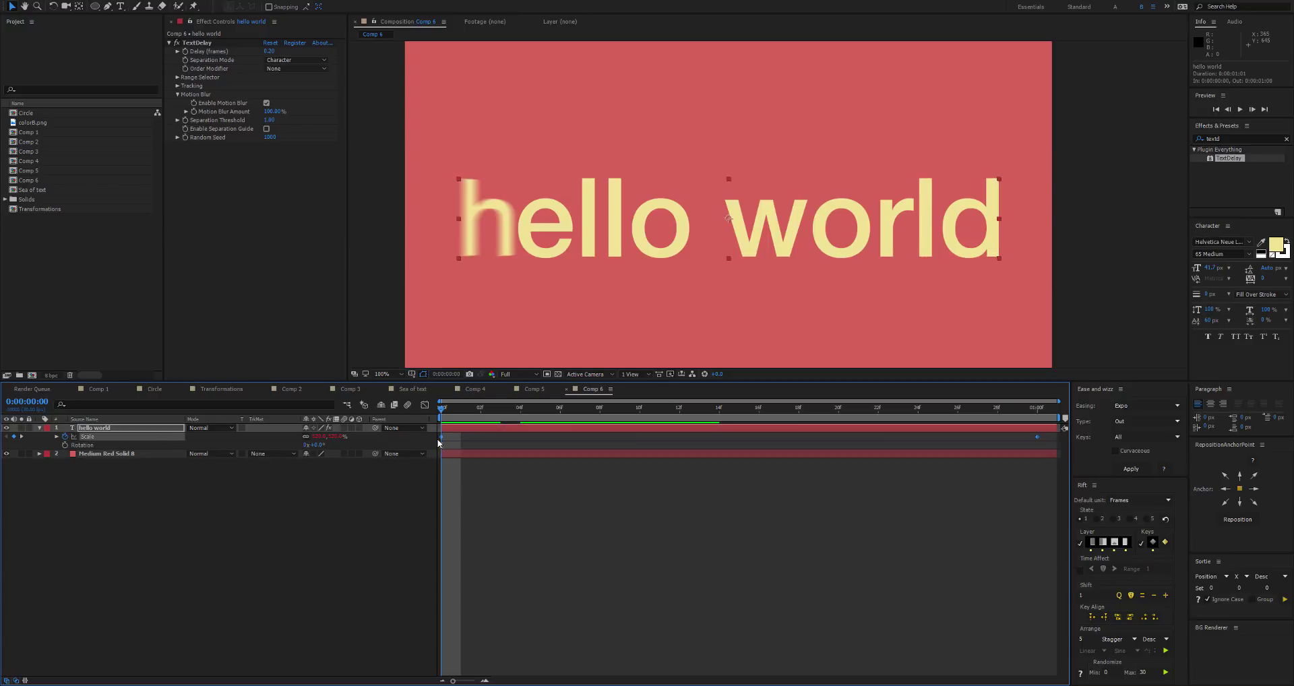
{"action": "right_click", "coordinate": [441, 436]}
{"action": "mouse_move", "coordinate": [485, 561]}
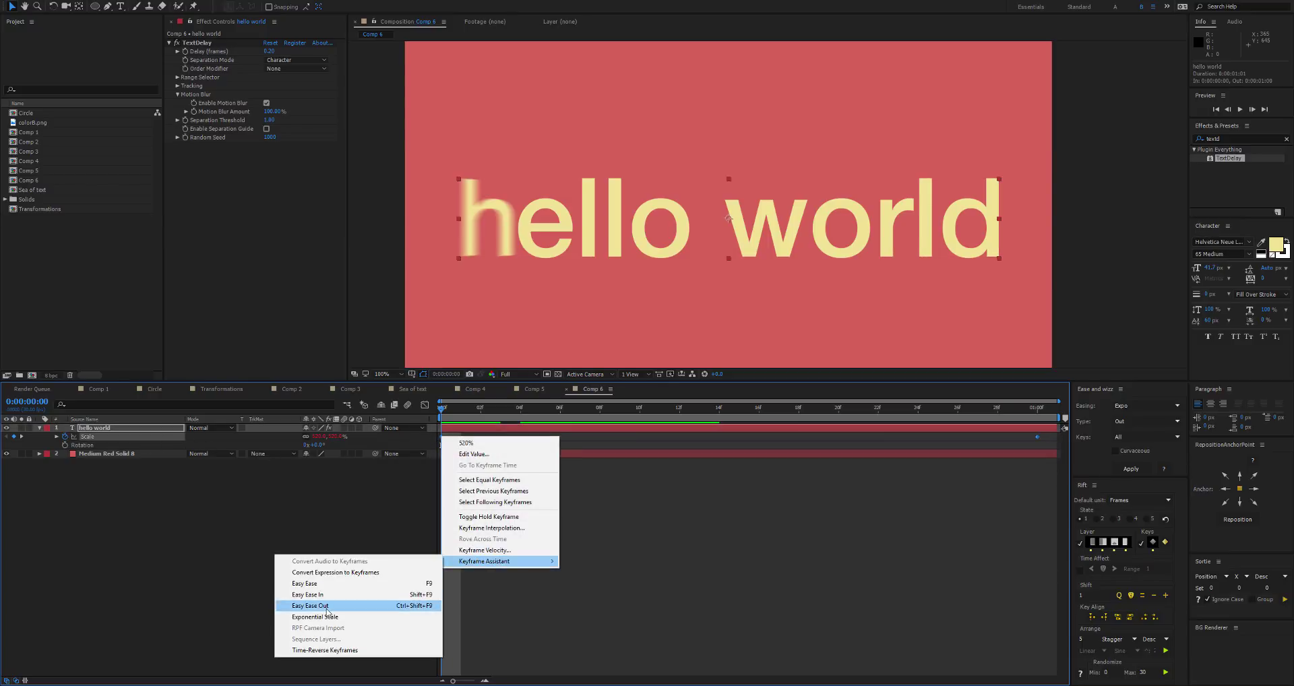
{"action": "left_click", "coordinate": [325, 649]}
{"action": "key", "text": "space"}
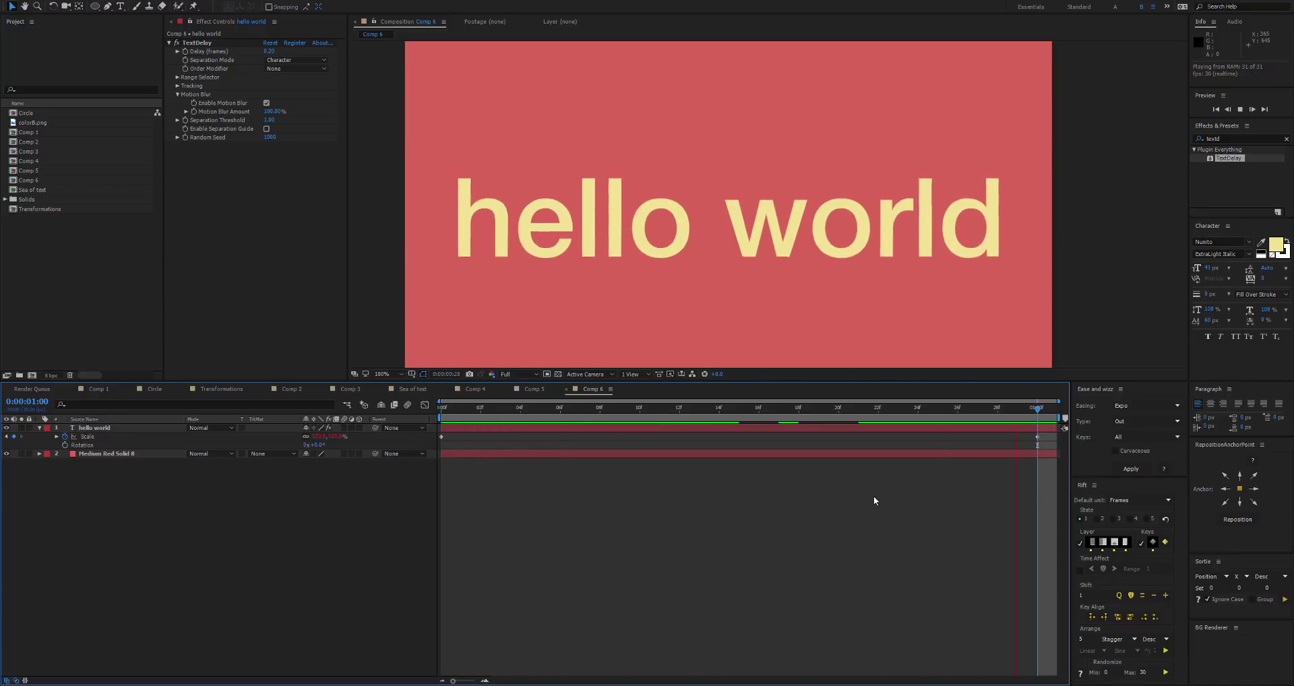
Set TextDelay's Delay (Frames) to 1 for the growing text
{"action": "left_click", "coordinate": [269, 51]}
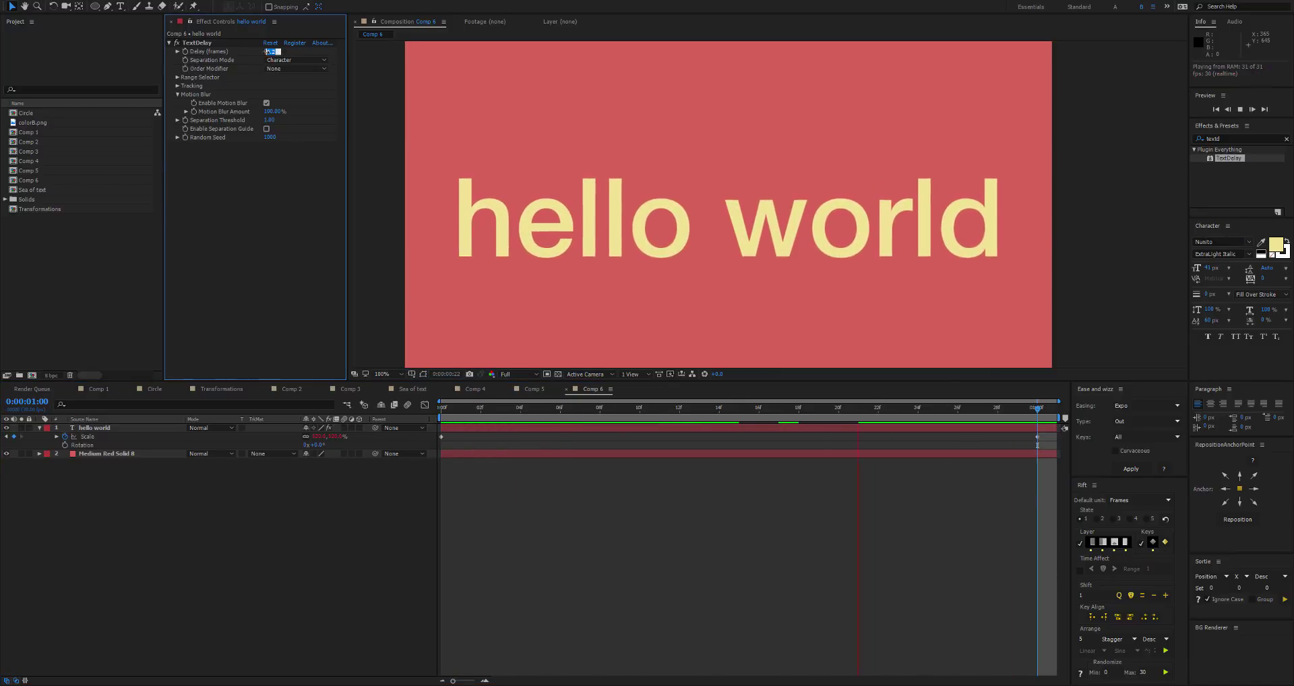
{"action": "type", "text": "1"}
{"action": "left_click", "coordinate": [616, 495]}
Make the hello world layer 3D, show its Position property as well, and preview the animation
{"action": "left_click", "coordinate": [123, 429]}
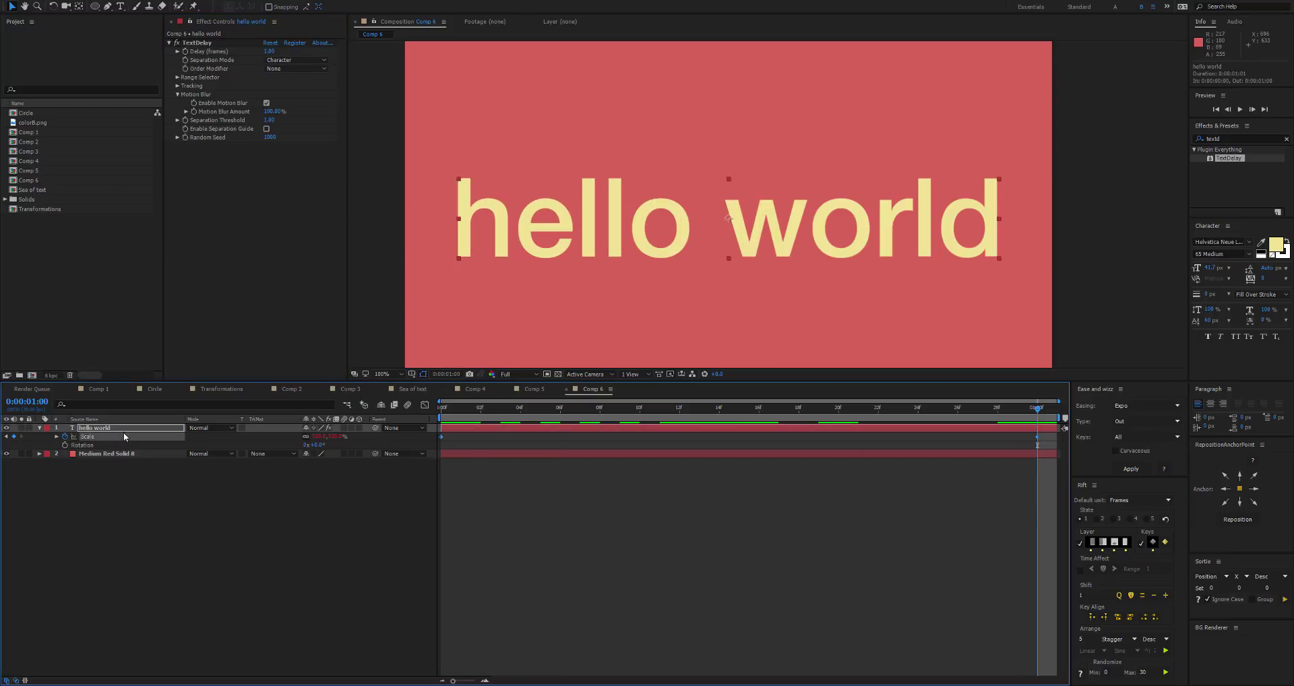
{"action": "left_click", "coordinate": [359, 429]}
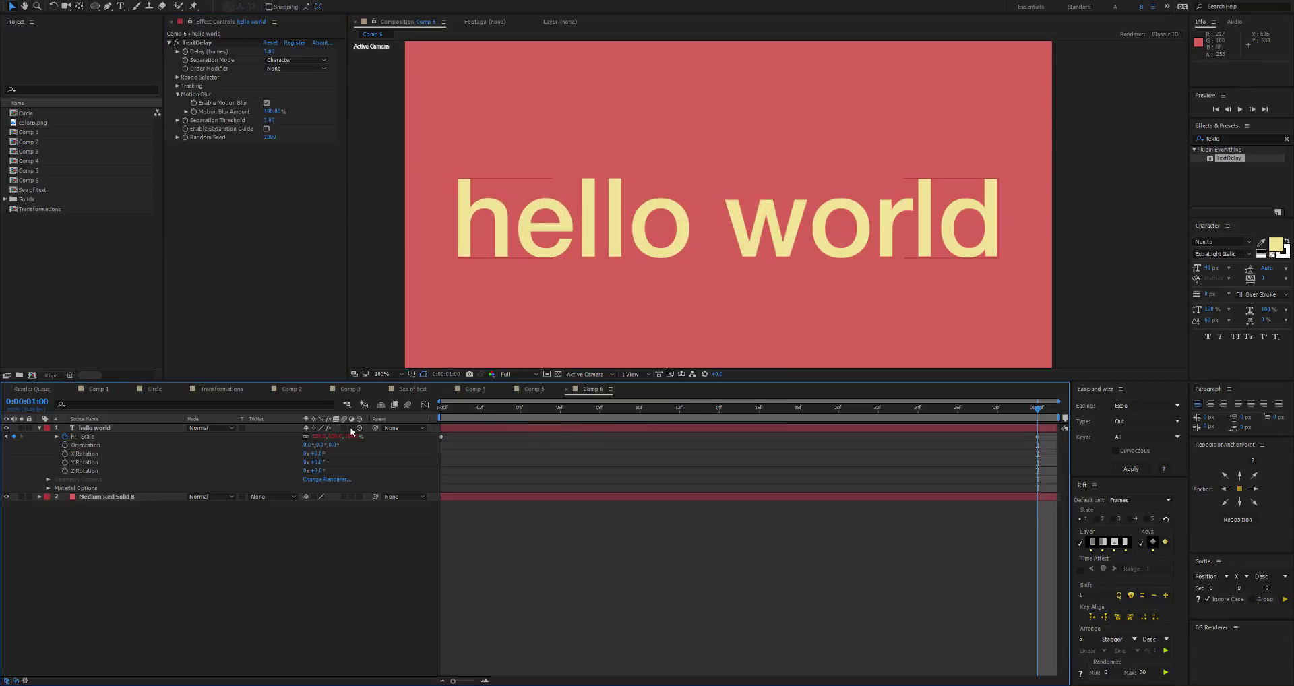
{"action": "left_click", "coordinate": [140, 429]}
{"action": "key", "text": "shift+p"}
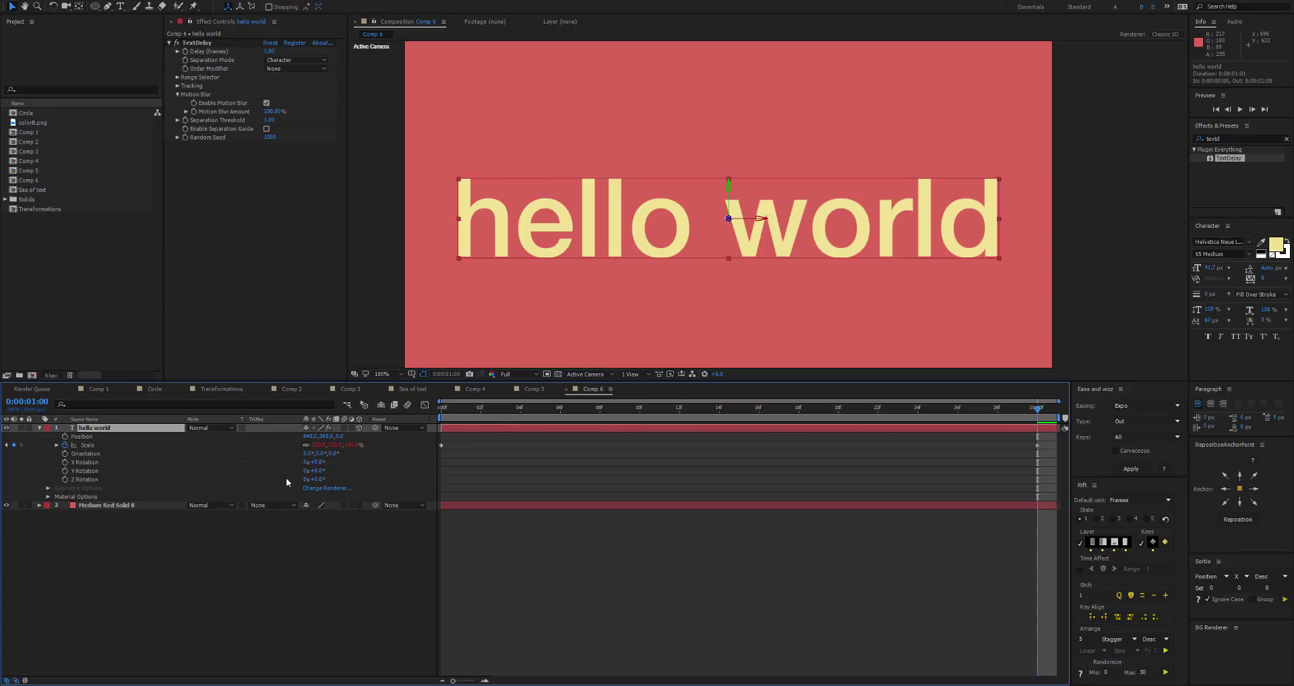
{"action": "key", "text": "space"}
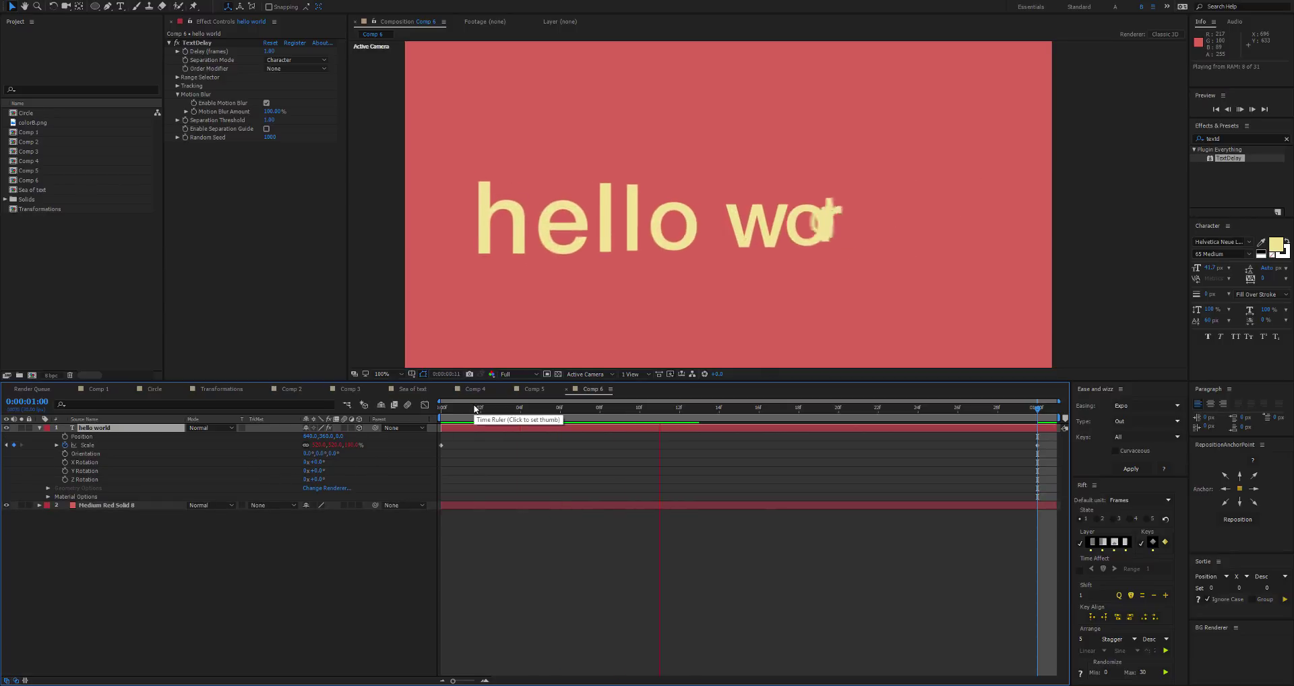
Scrub through the growing text, try changing the layer's Z position at 0:00:01:00, and undo the change
{"action": "left_click_drag", "start_coordinate": [474, 409], "coordinate": [1084, 476]}
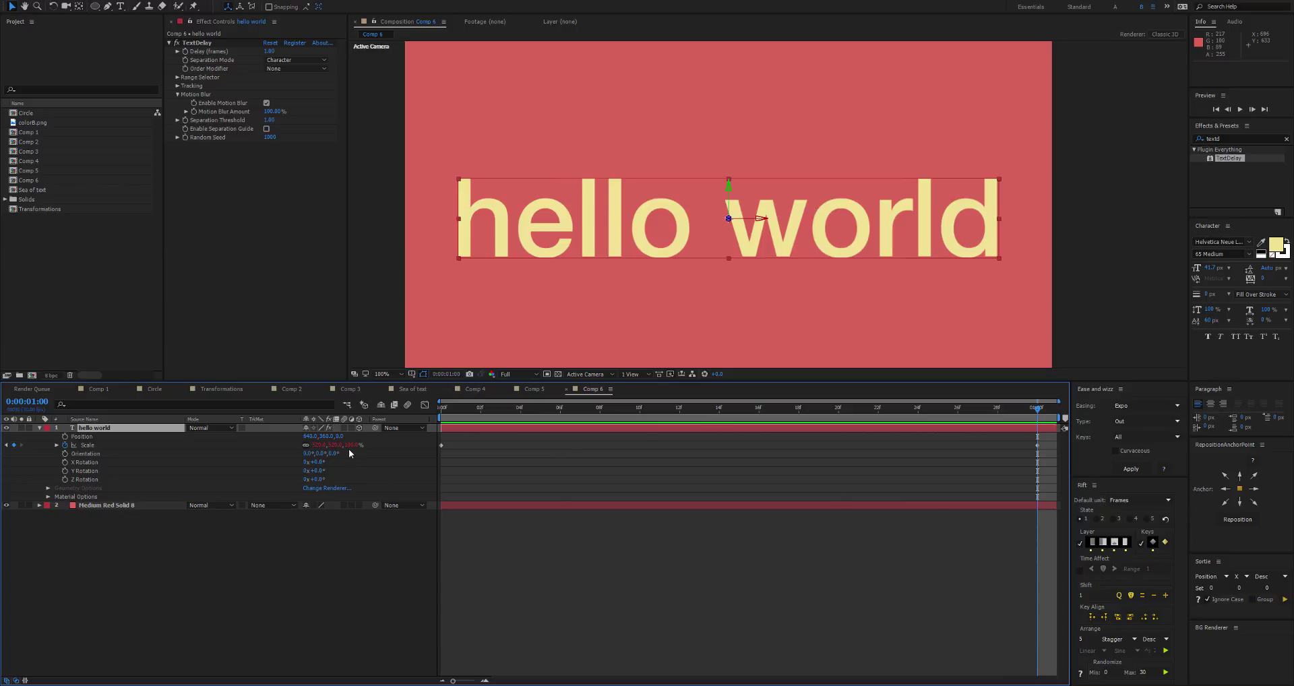
{"action": "left_click_drag", "start_coordinate": [341, 437], "coordinate": [291, 445]}
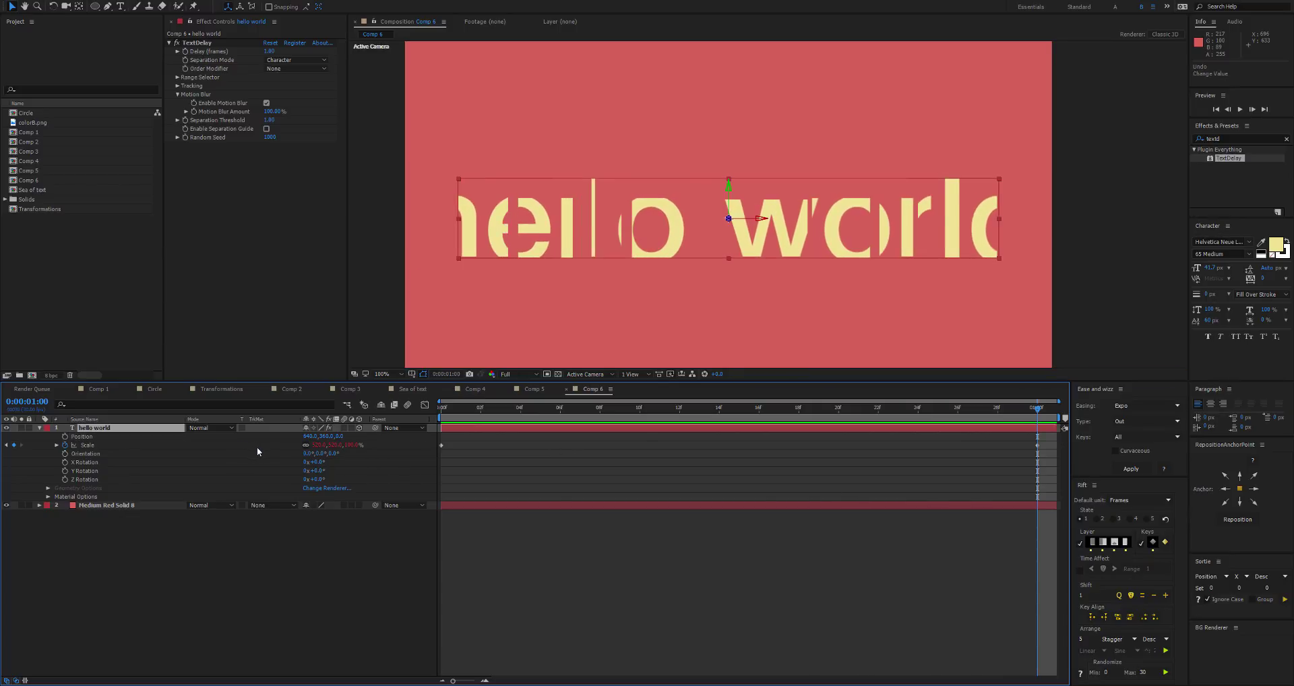
{"action": "key", "text": "ctrl+z"}
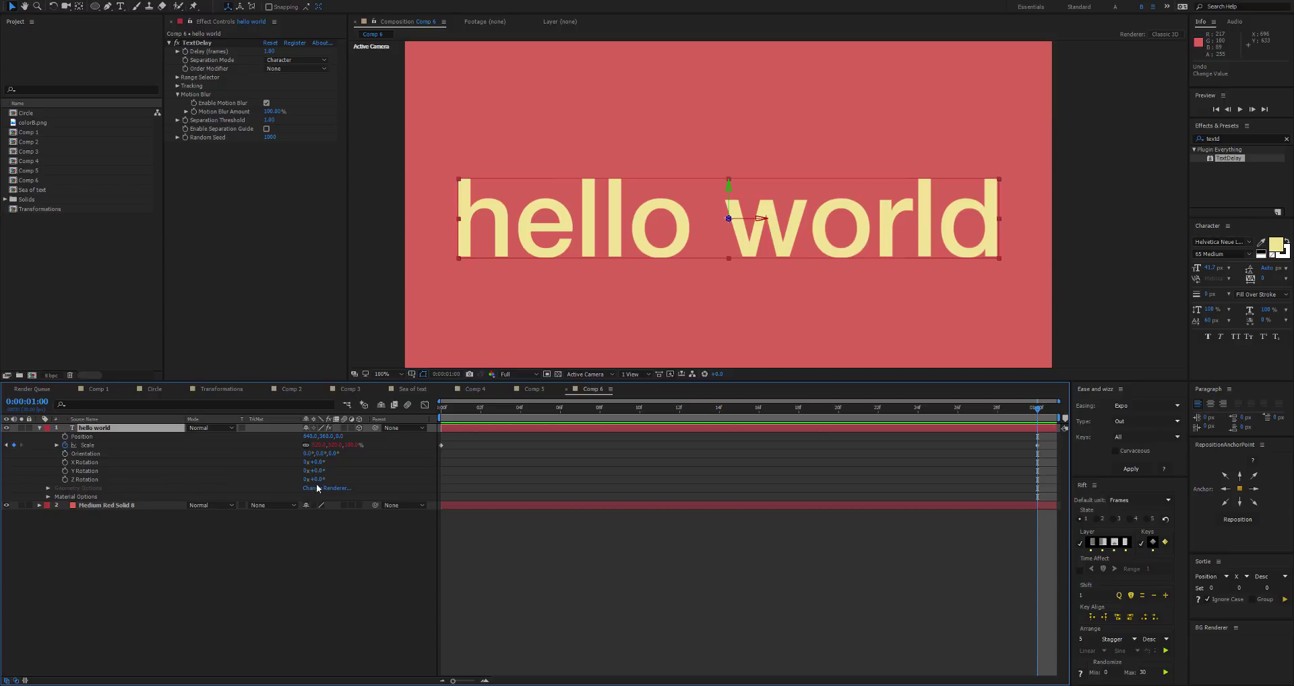
Animate Z Rotation from 0° at the first frame to 90° at 0:00:01:00 and preview the spinning text
{"action": "left_click_drag", "start_coordinate": [318, 480], "coordinate": [357, 471]}
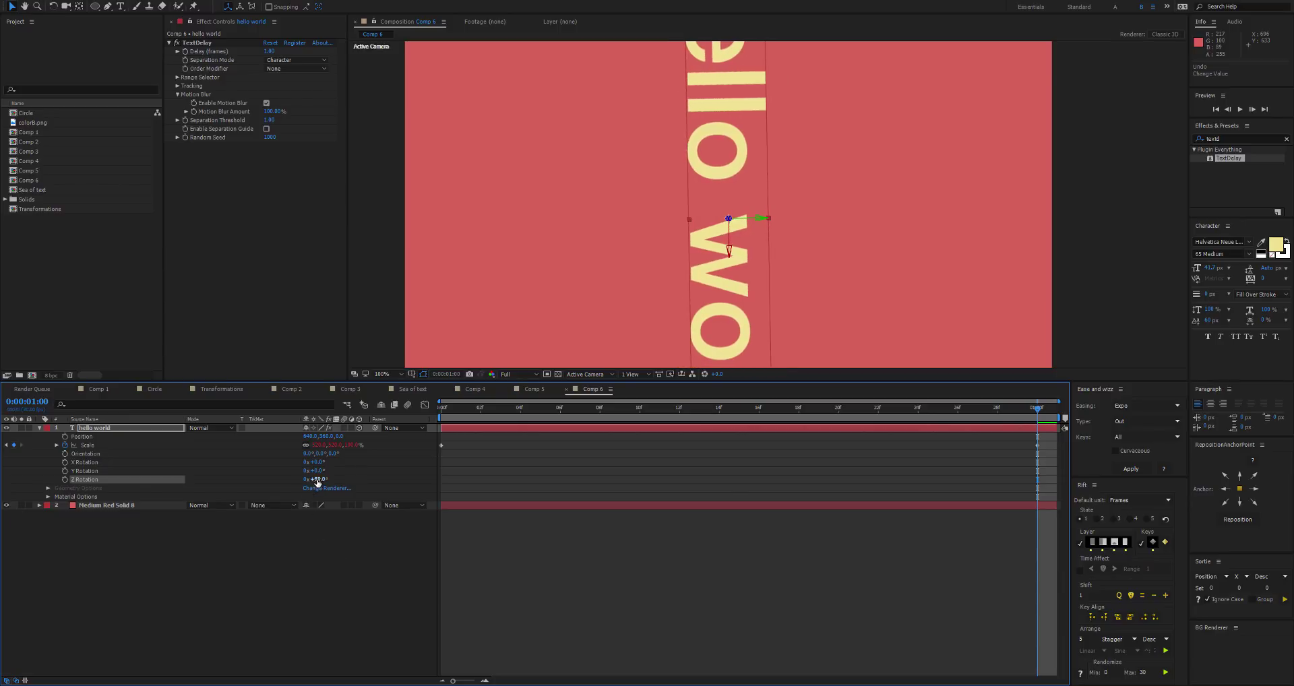
{"action": "key", "text": "Return"}
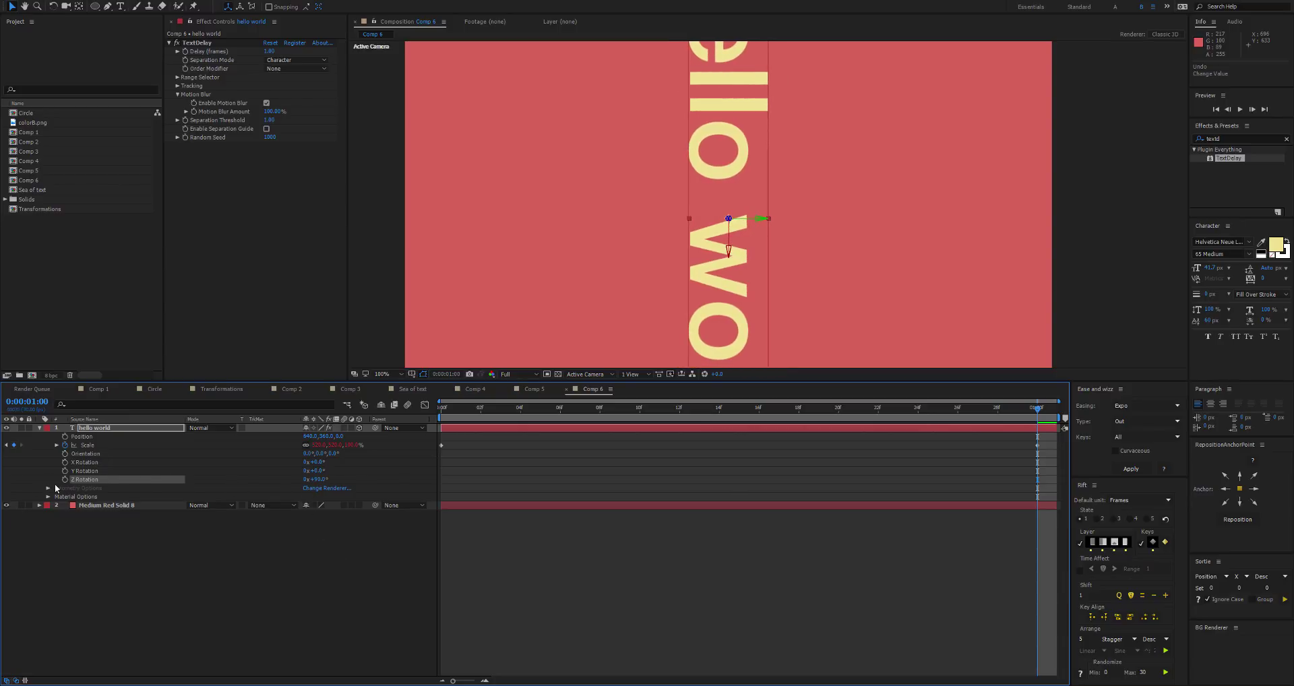
{"action": "key", "text": "Home"}
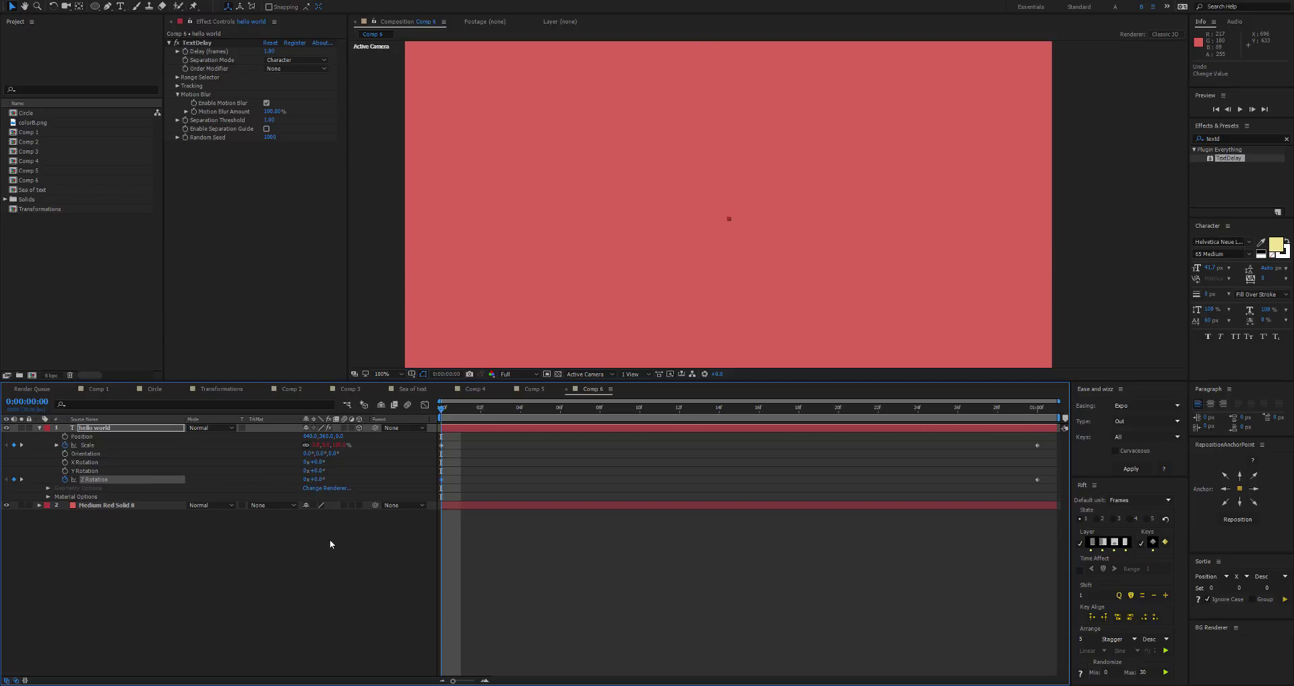
{"action": "key", "text": "space"}
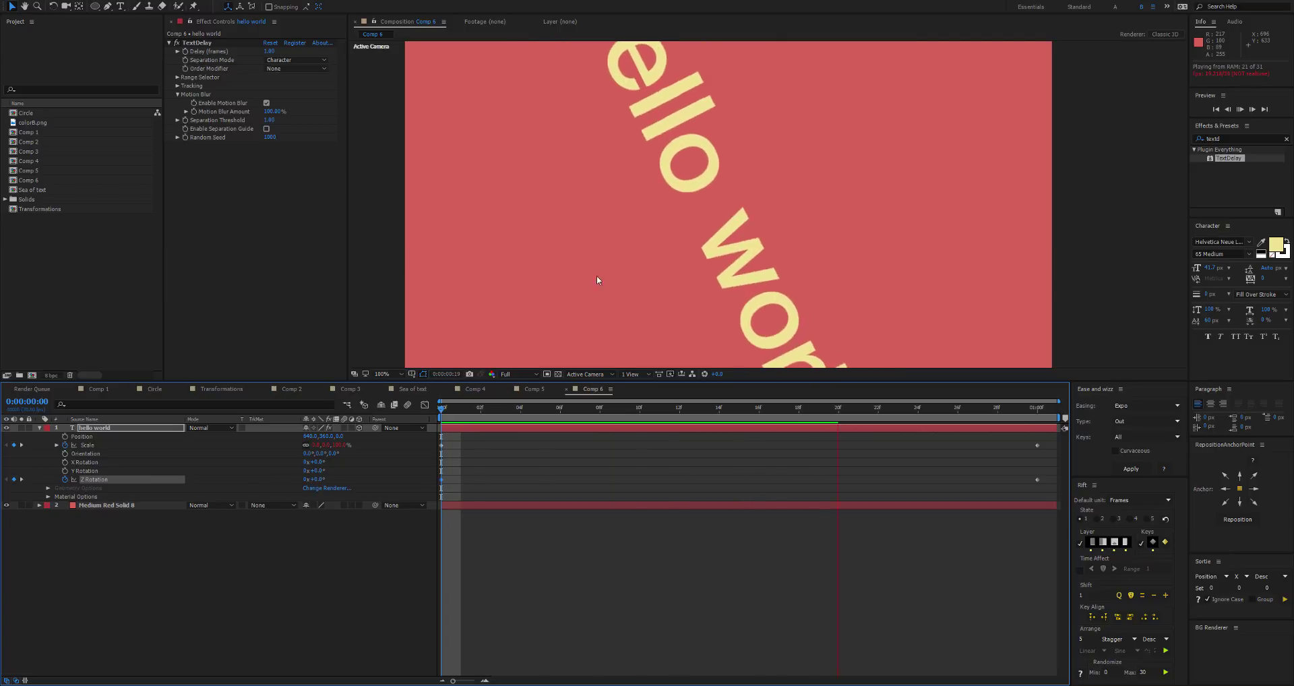
{"action": "key", "text": "space"}
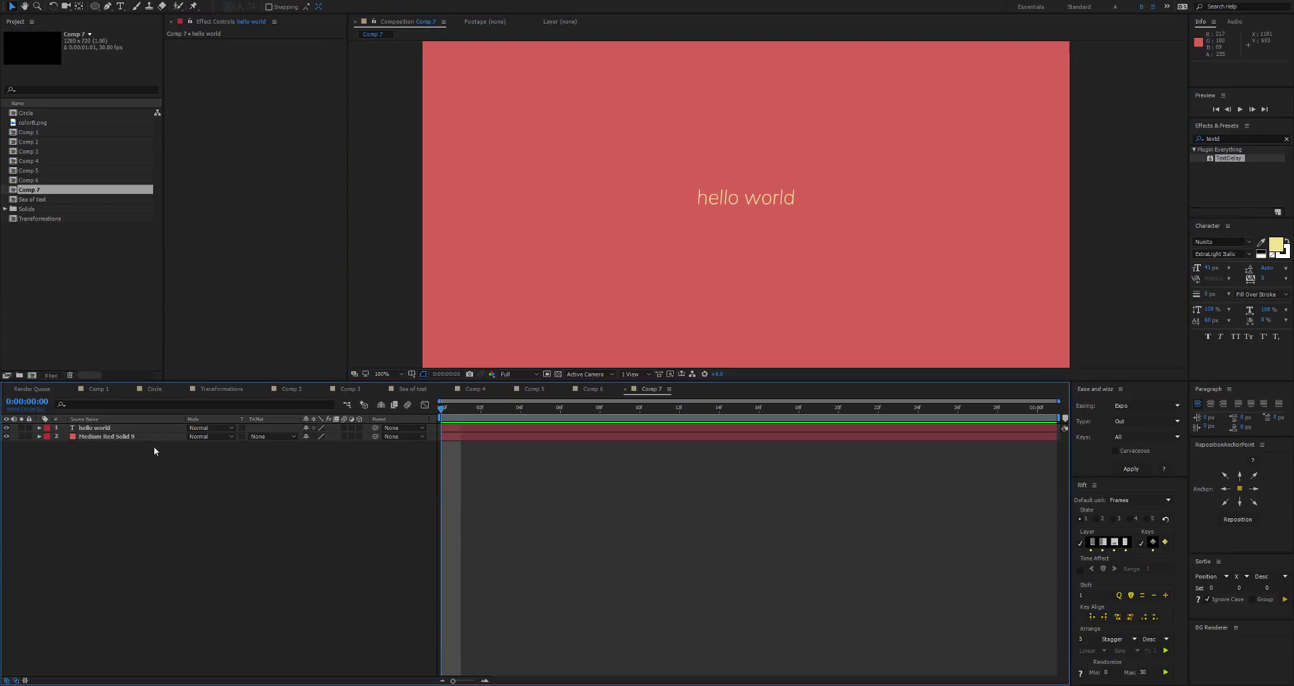
Keyframe the hello world layer's Position in Comp 7 from the canvas's lower left at the start to its upper right at 0:00:01:00
{"action": "left_click", "coordinate": [139, 428]}
{"action": "key", "text": "p"}
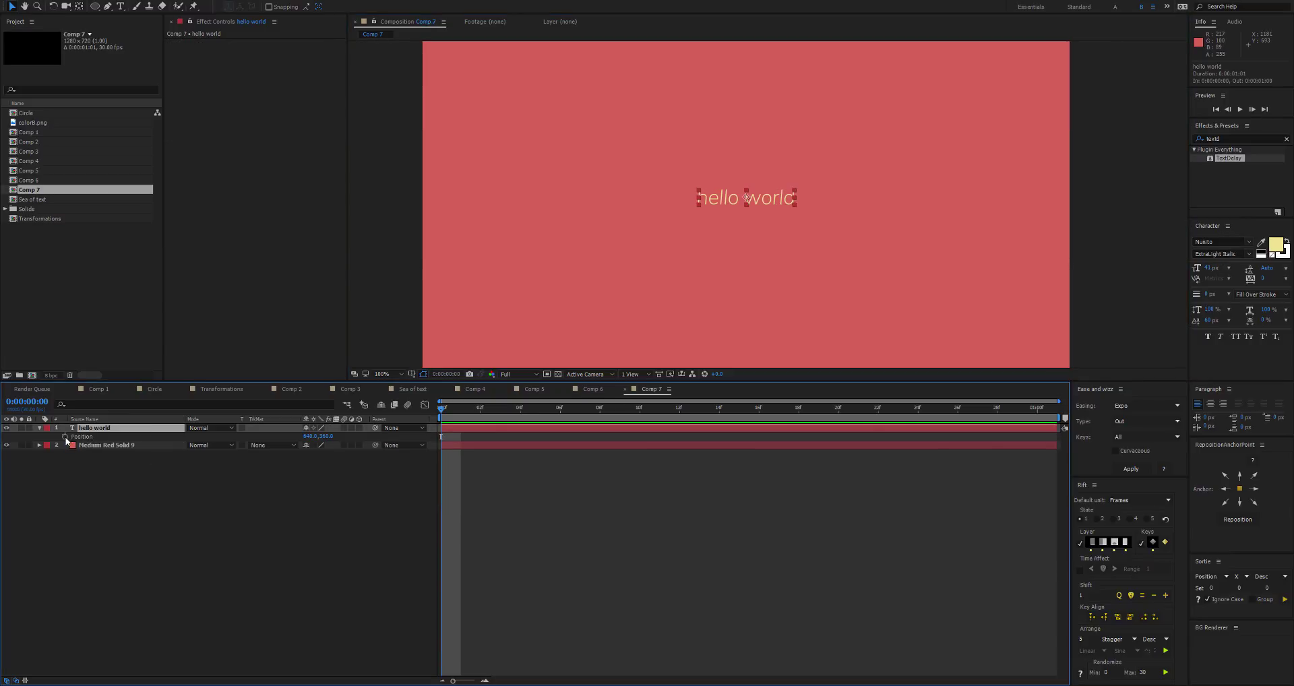
{"action": "left_click", "coordinate": [64, 436]}
{"action": "left_click_drag", "start_coordinate": [721, 205], "coordinate": [897, 120]}
{"action": "key", "text": "space"}
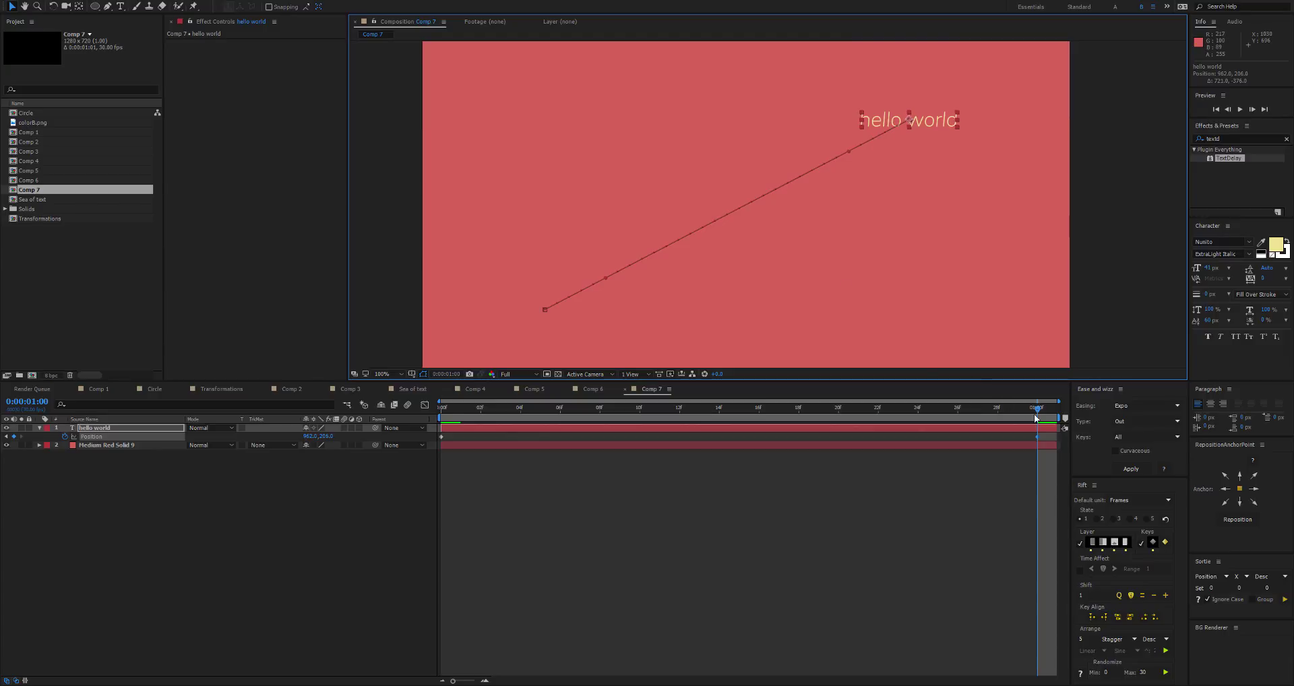
Apply Expo easing of type In + Out to all Position keyframes and preview the move
{"action": "left_click", "coordinate": [1130, 468]}
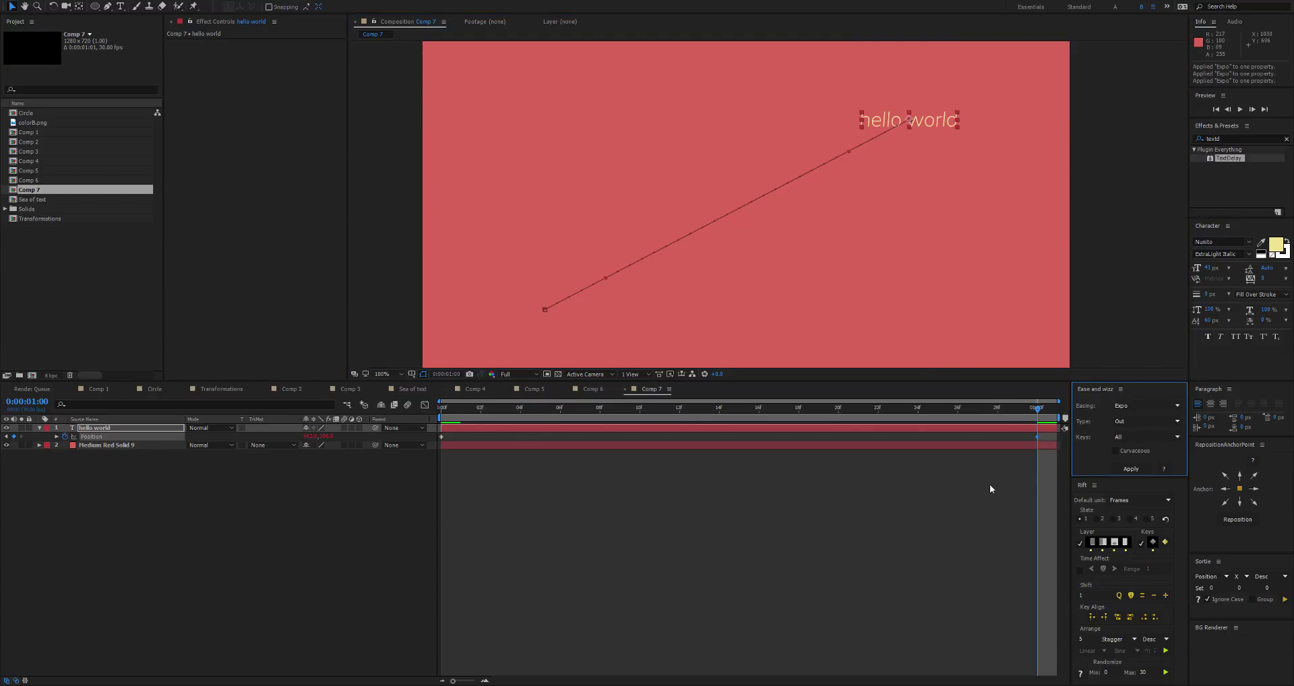
{"action": "left_click", "coordinate": [1132, 423]}
{"action": "left_click", "coordinate": [1132, 436]}
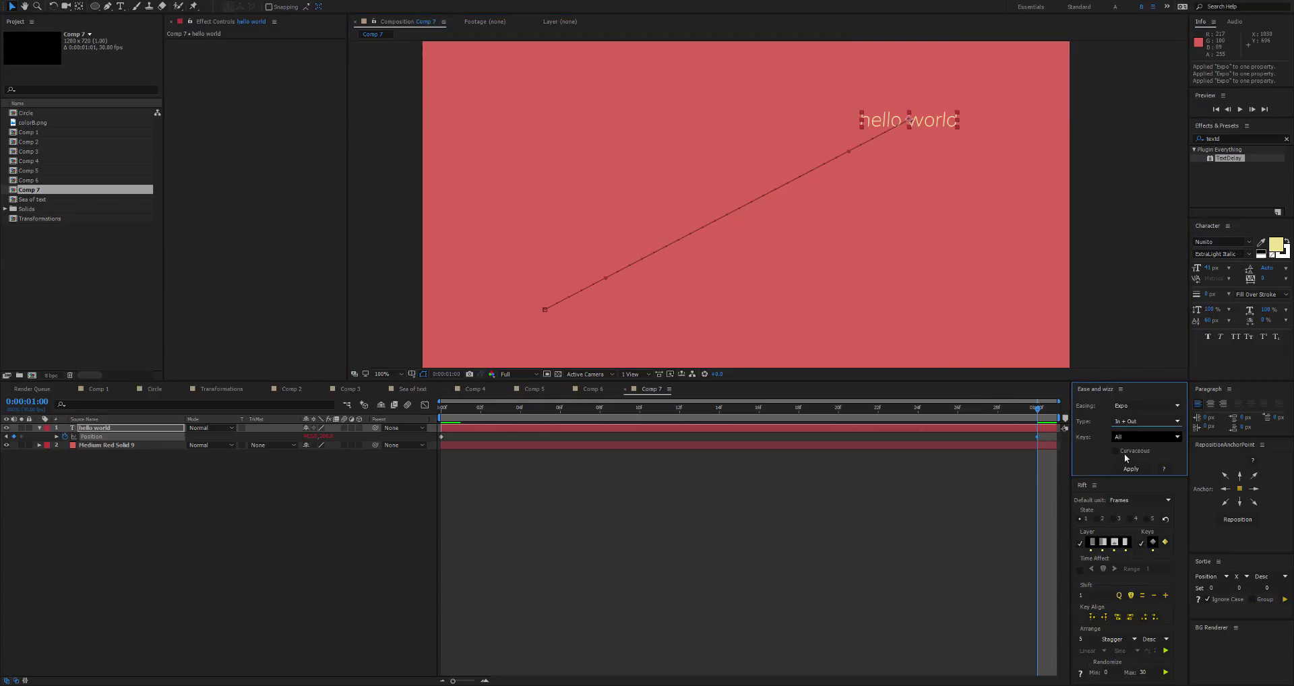
{"action": "left_click", "coordinate": [856, 504]}
{"action": "key", "text": "space"}
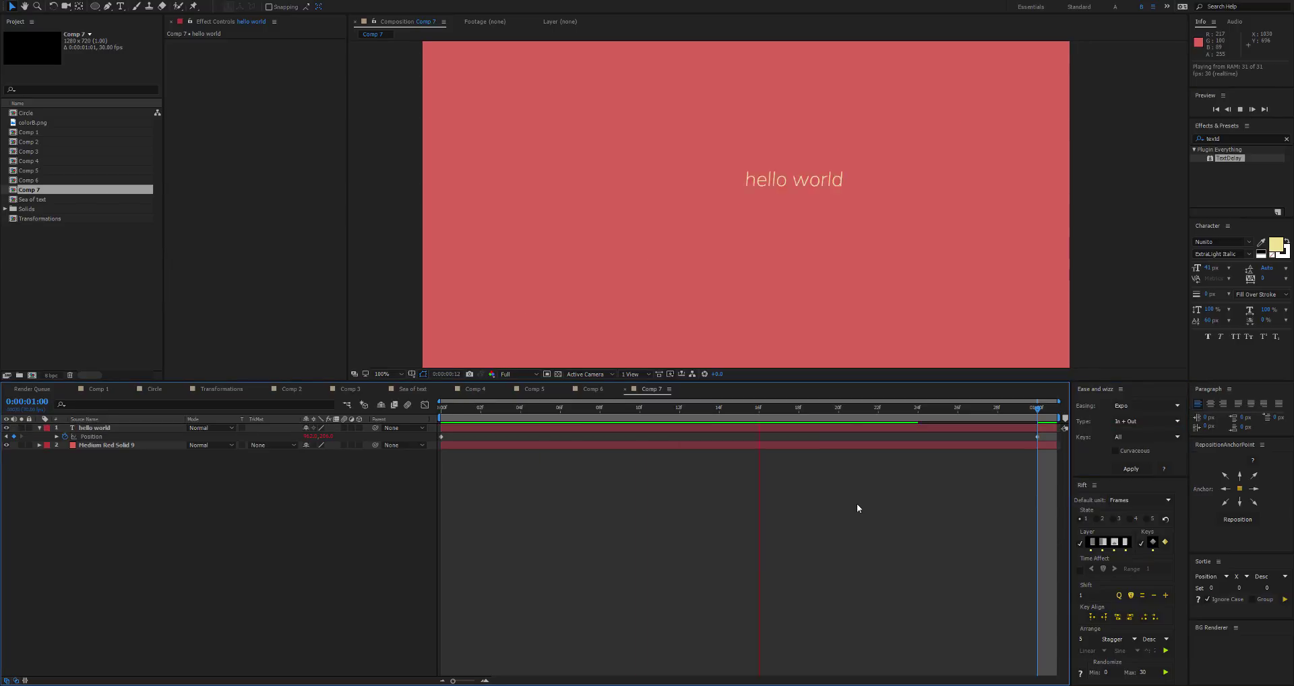
Set a Source Text keyframe on the hello world layer at 0:00:00:15
{"action": "left_click_drag", "start_coordinate": [988, 405], "coordinate": [739, 408]}
{"action": "left_click", "coordinate": [47, 429]}
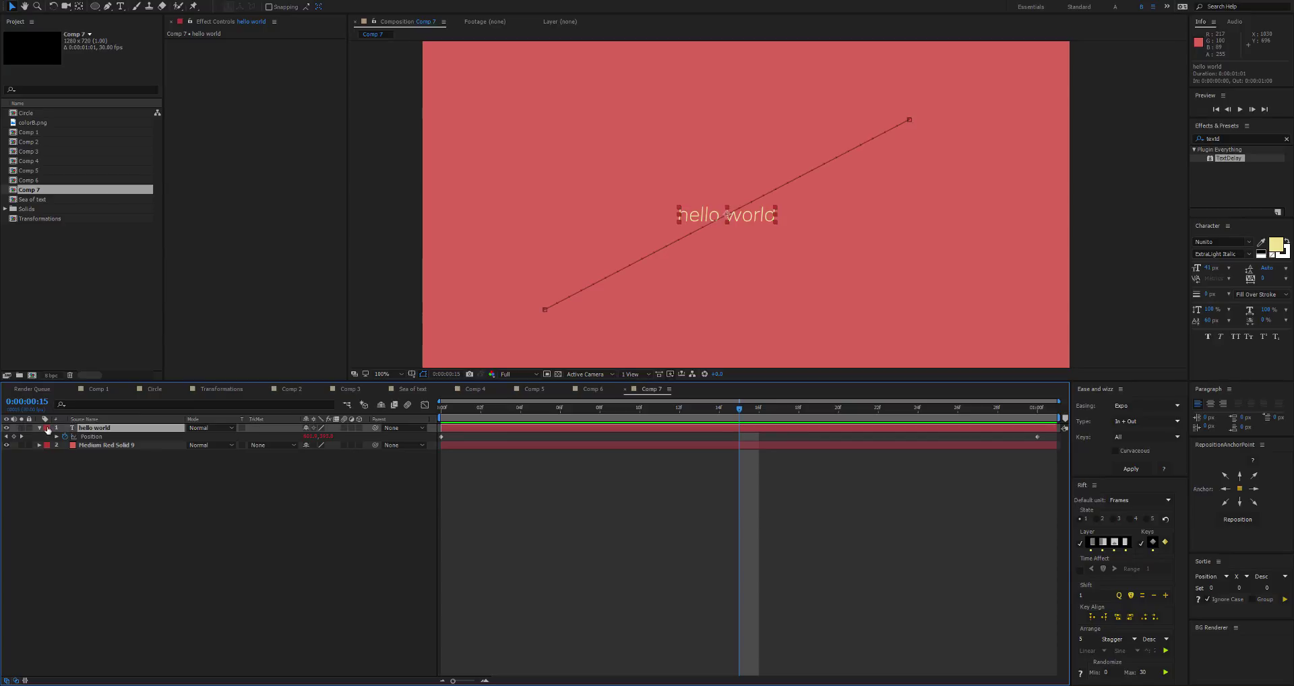
{"action": "left_click", "coordinate": [40, 430]}
{"action": "double_click", "coordinate": [39, 428]}
{"action": "left_click", "coordinate": [47, 436]}
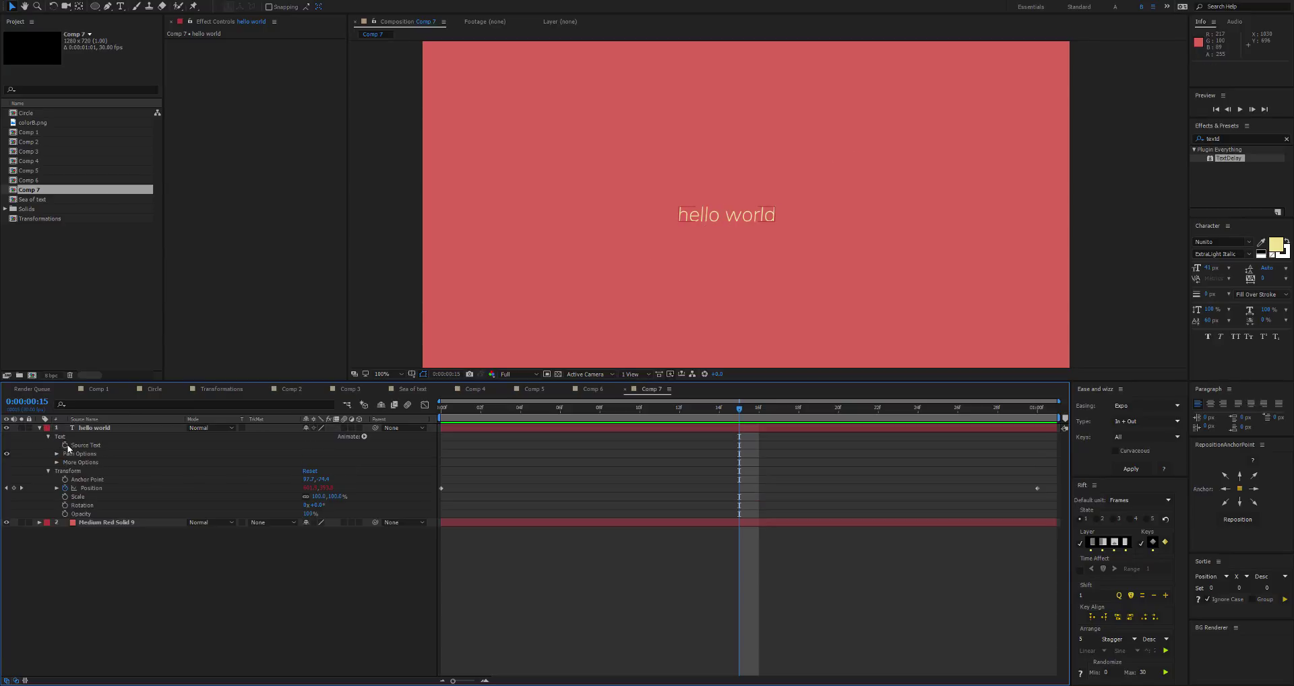
{"action": "left_click", "coordinate": [64, 446]}
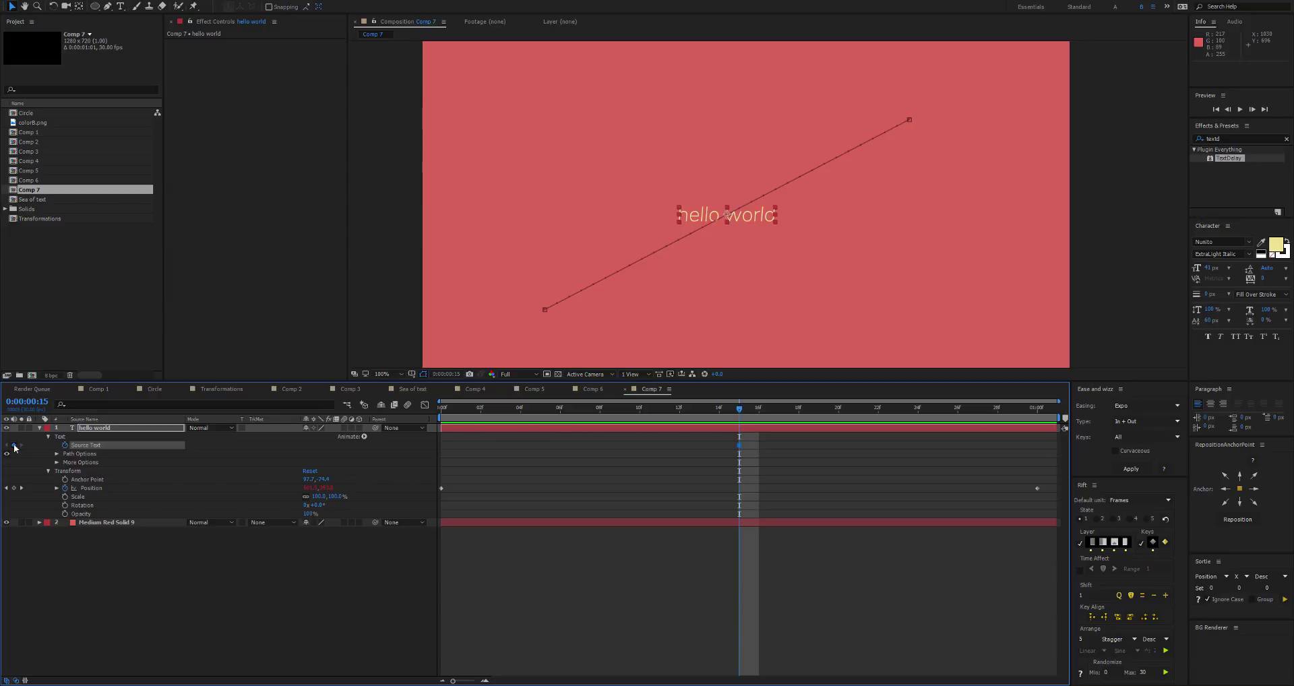
Change the layer's text to lorem ipsum at 0:00:00:16 and compare it with the previous frame
{"action": "key", "text": "Page_Down"}
{"action": "double_click", "coordinate": [762, 182]}
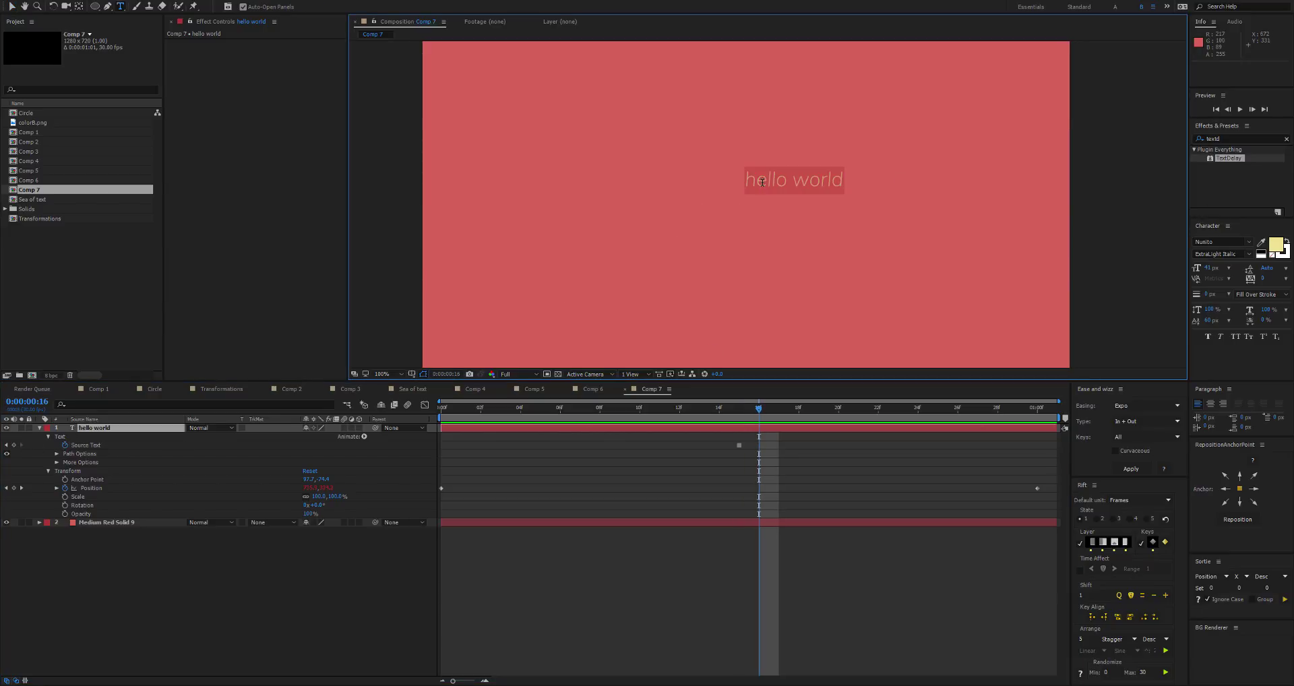
{"action": "type", "text": "I "}
{"action": "type", "text": "orem"}
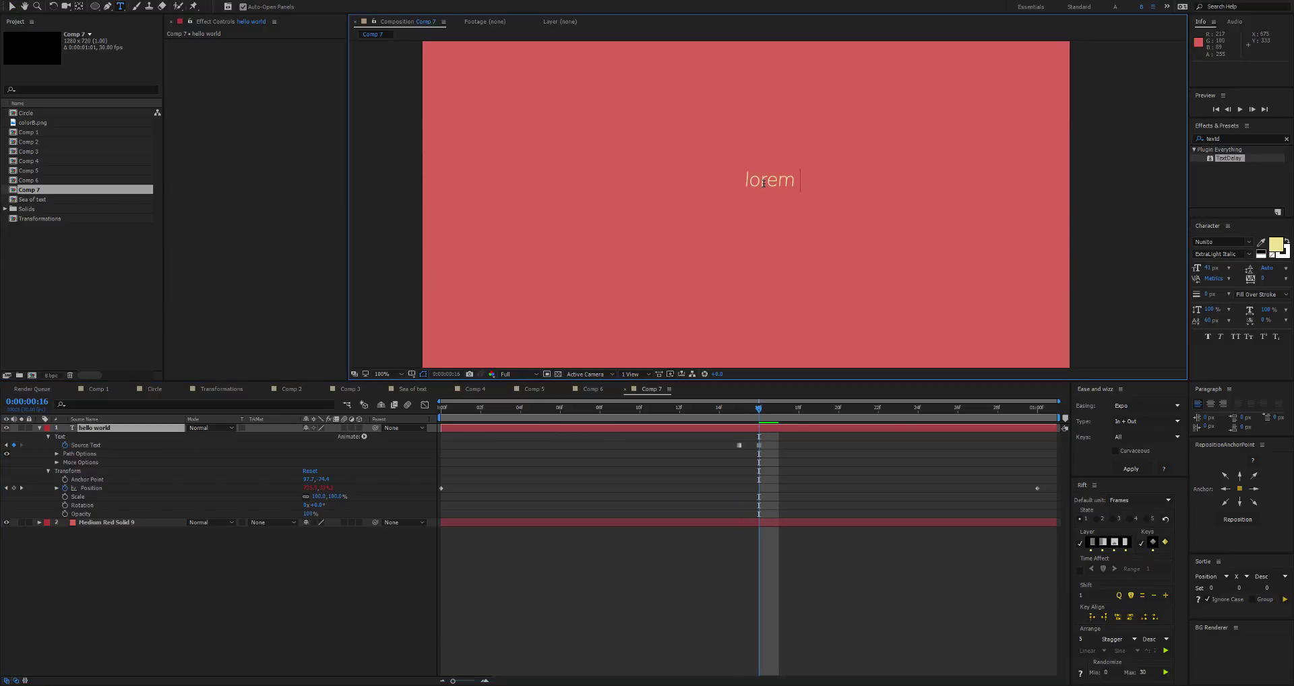
{"action": "type", "text": " ipsum"}
{"action": "left_click", "coordinate": [748, 555]}
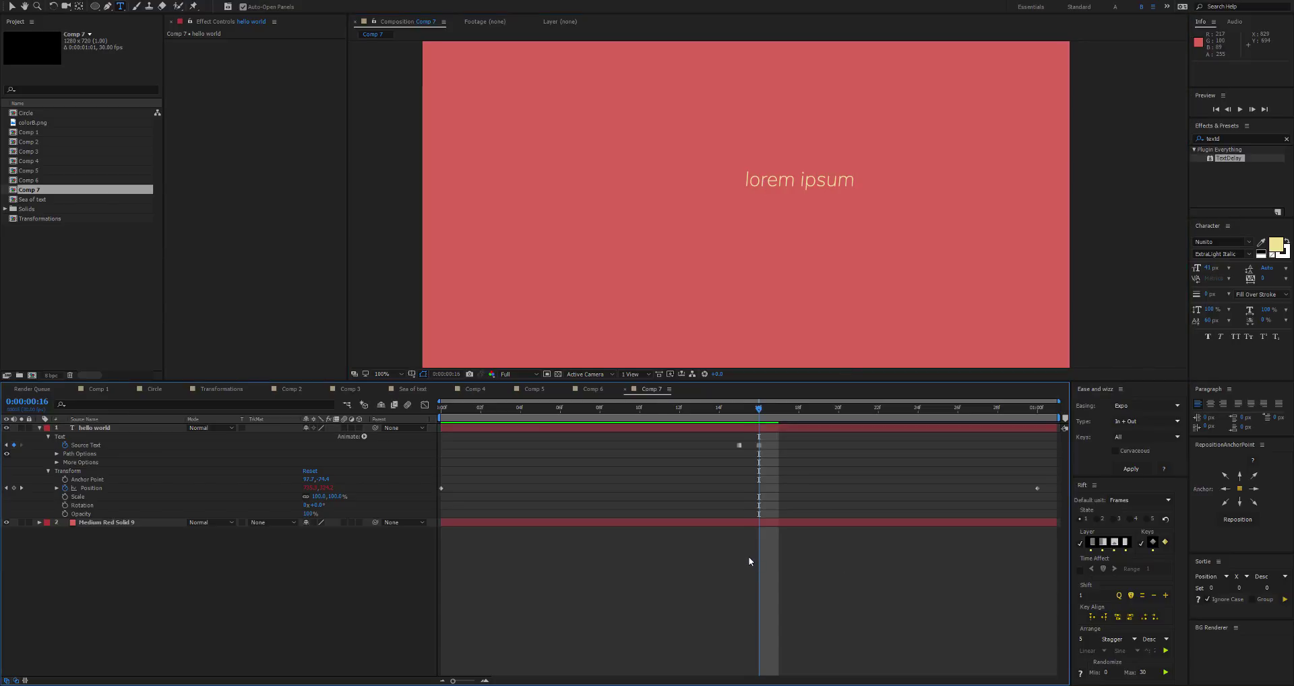
{"action": "key", "text": "Page_Up"}
{"action": "key", "text": "Page_Down"}
Apply TextDelay to the hello world layer, set its Order Modifier to Reverse, and preview the animation
{"action": "left_click", "coordinate": [717, 426]}
{"action": "key", "text": "Page_Up"}
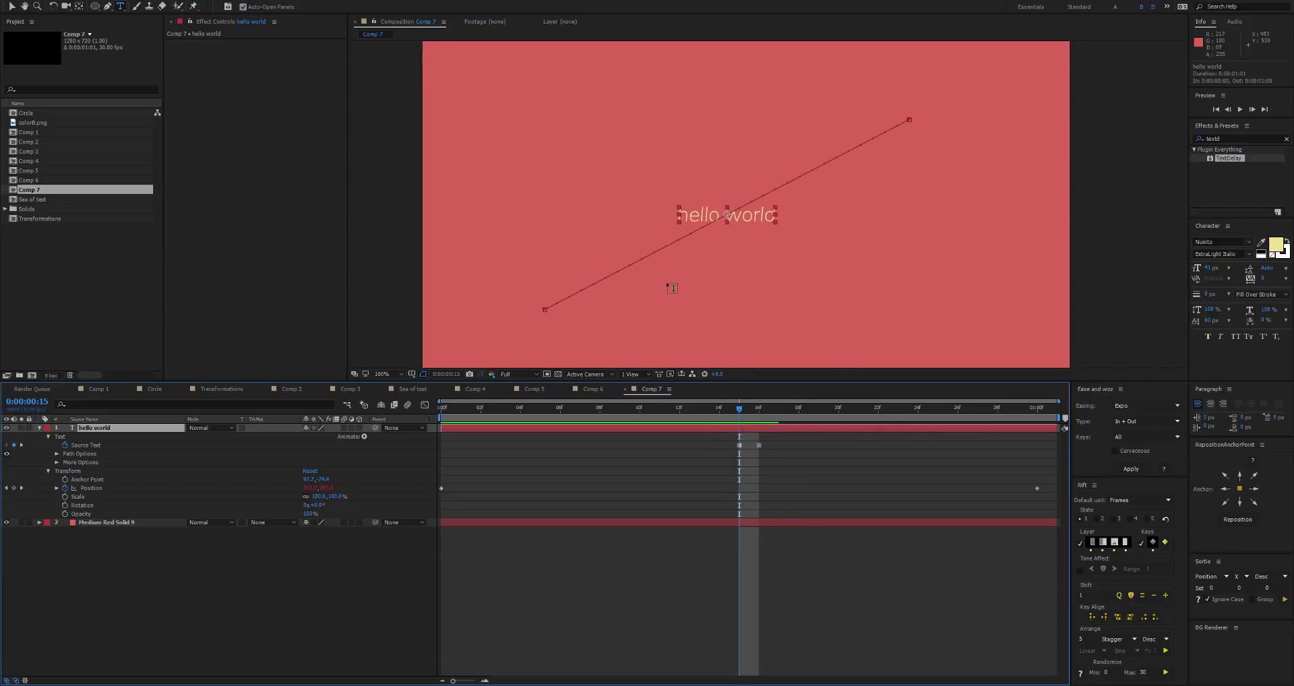
{"action": "key", "text": "v"}
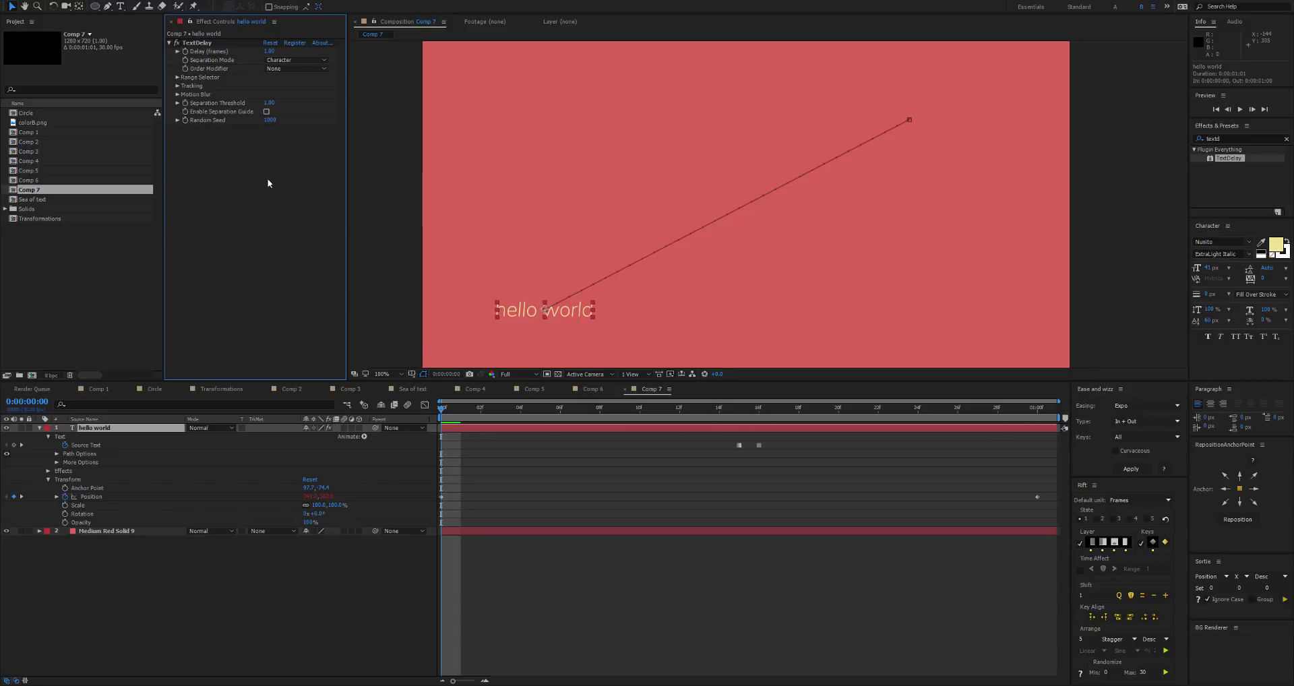
{"action": "mouse_move", "coordinate": [454, 414]}
{"action": "left_mouse_down"}
{"action": "mouse_move", "coordinate": [493, 417]}
{"action": "mouse_move", "coordinate": [445, 419]}
{"action": "left_mouse_up"}
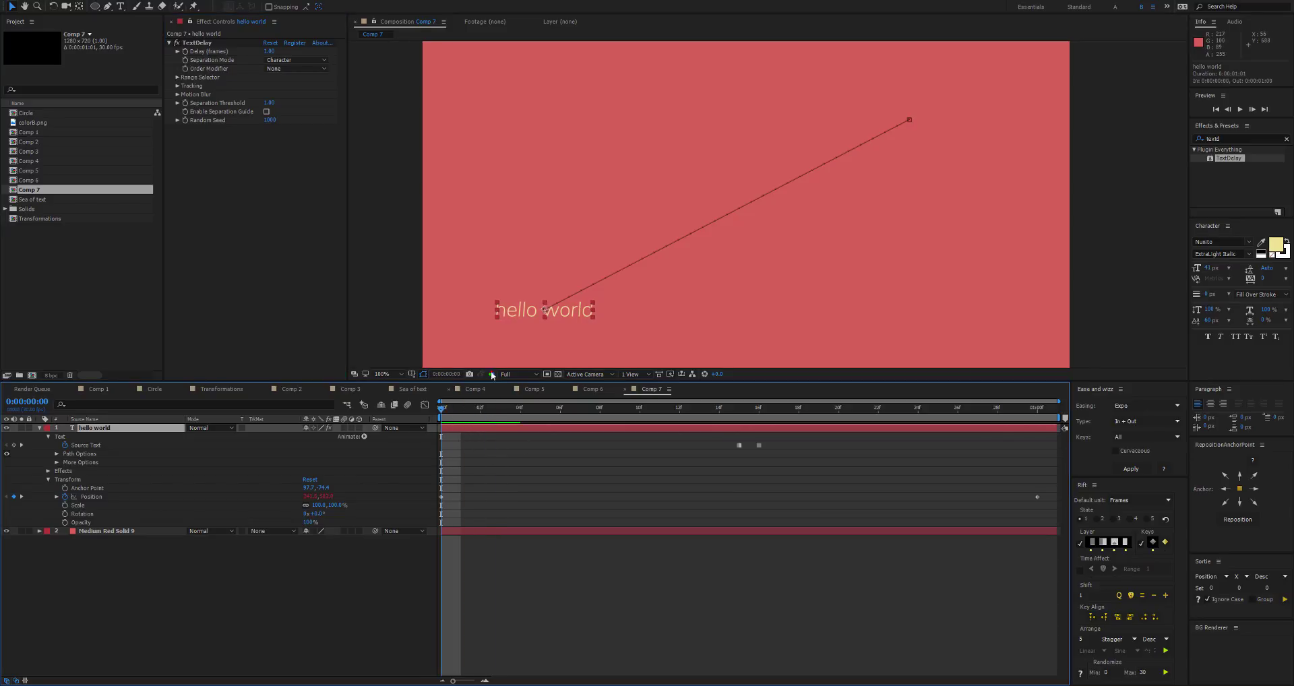
{"action": "left_click", "coordinate": [282, 68]}
{"action": "left_click", "coordinate": [279, 89]}
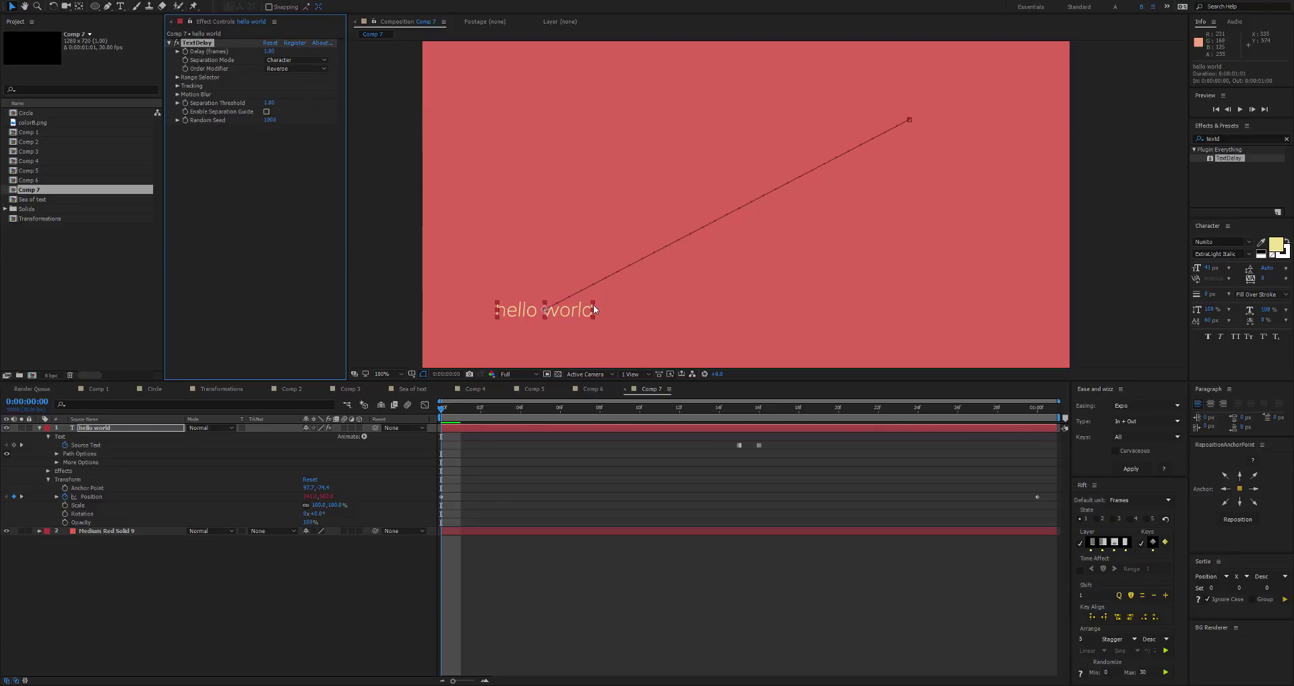
{"action": "key", "text": "space"}
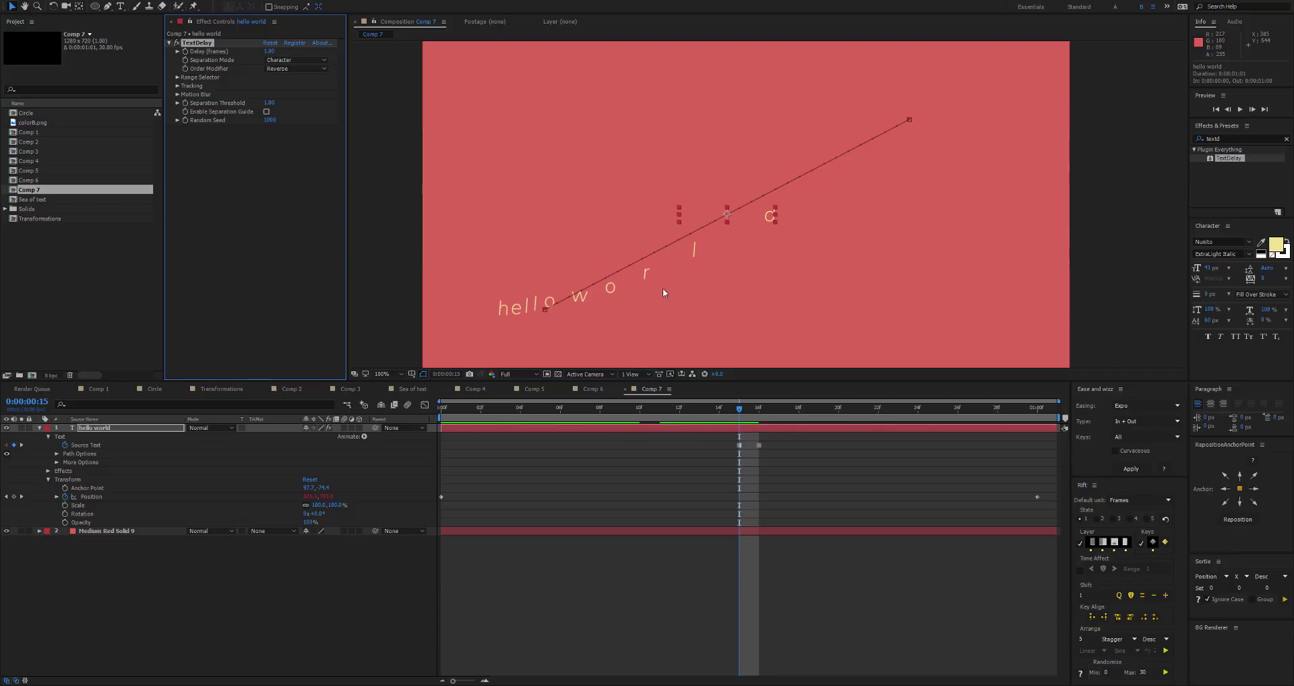
Set TextDelay's Delay (frames) to 0.50 and check the frames around the text change
{"action": "left_click", "coordinate": [269, 52]}
{"action": "key", "text": "Return"}
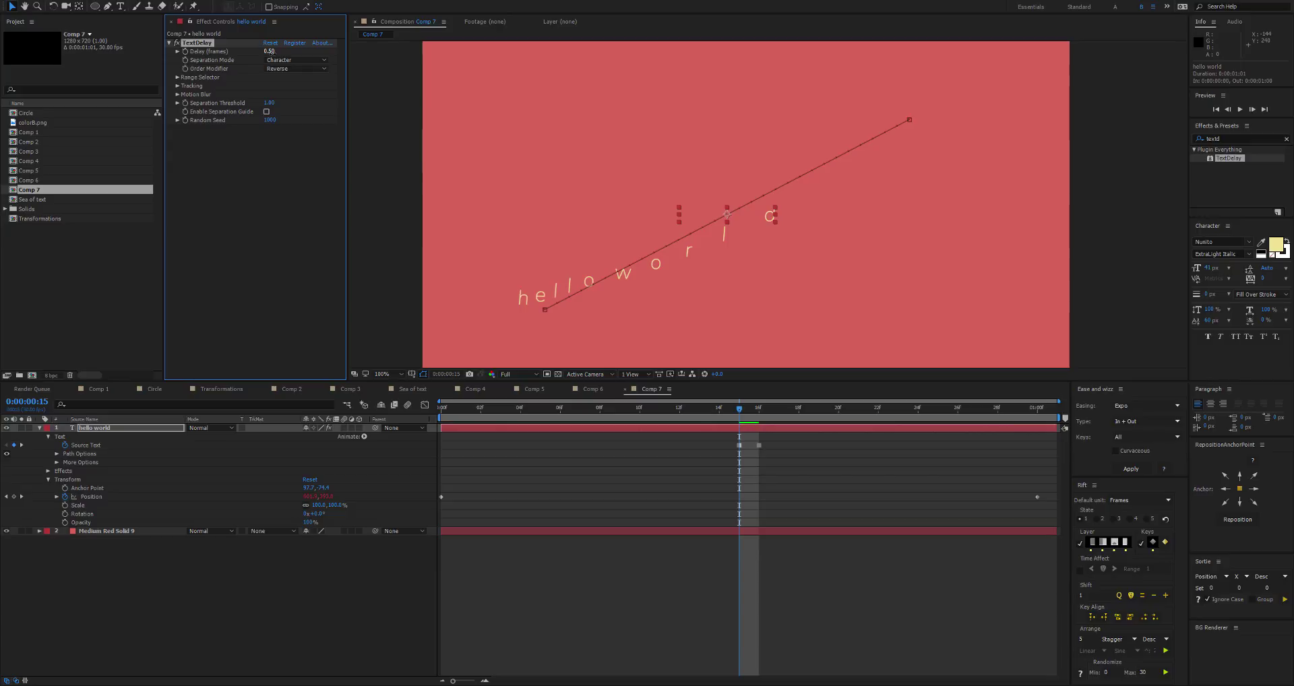
{"action": "key", "text": "Page_Down"}
{"action": "key", "text": "Page_Up"}
{"action": "key", "text": "space"}
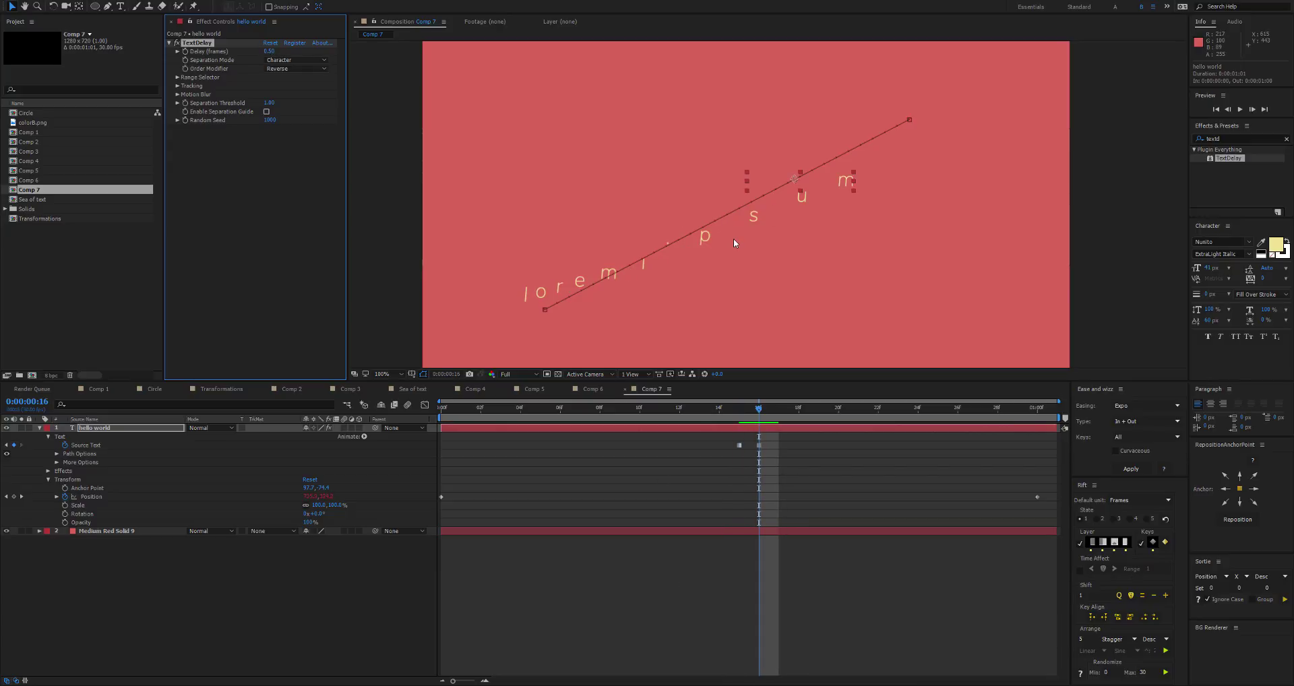
Enable TextDelay's Motion Blur with an amount of 200% and compare the frames around the text change
{"action": "left_click", "coordinate": [178, 94]}
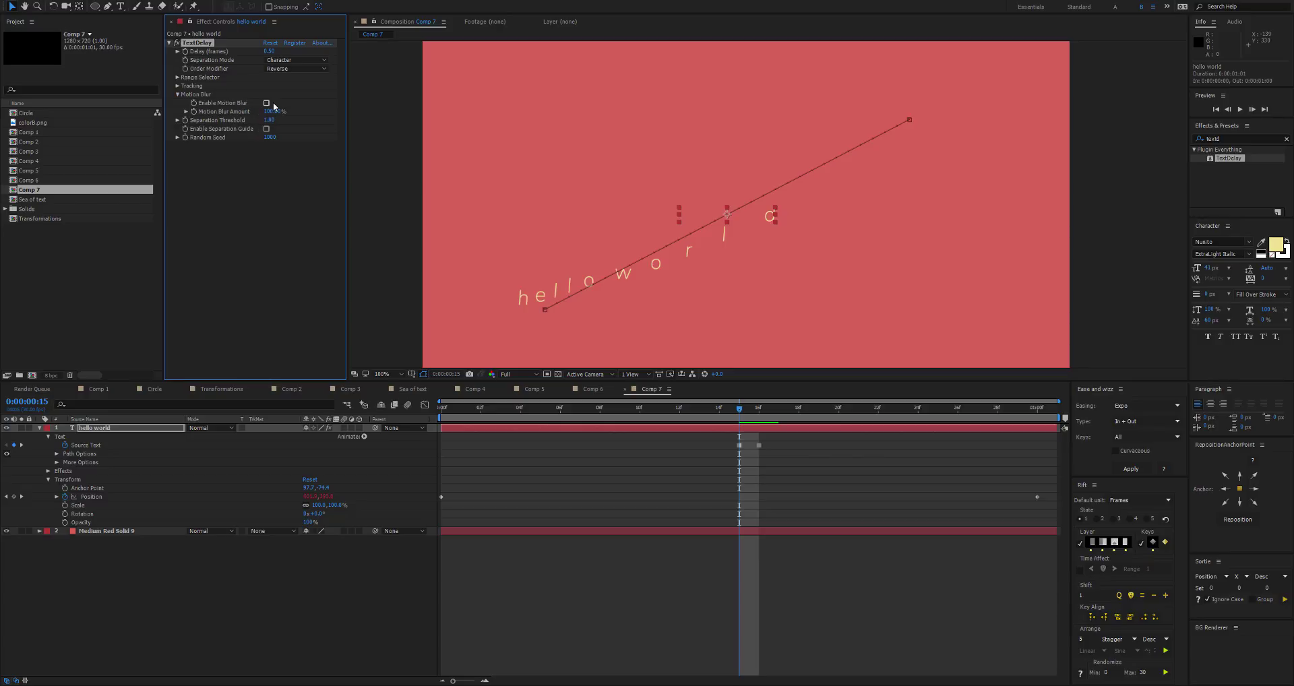
{"action": "left_click", "coordinate": [266, 103]}
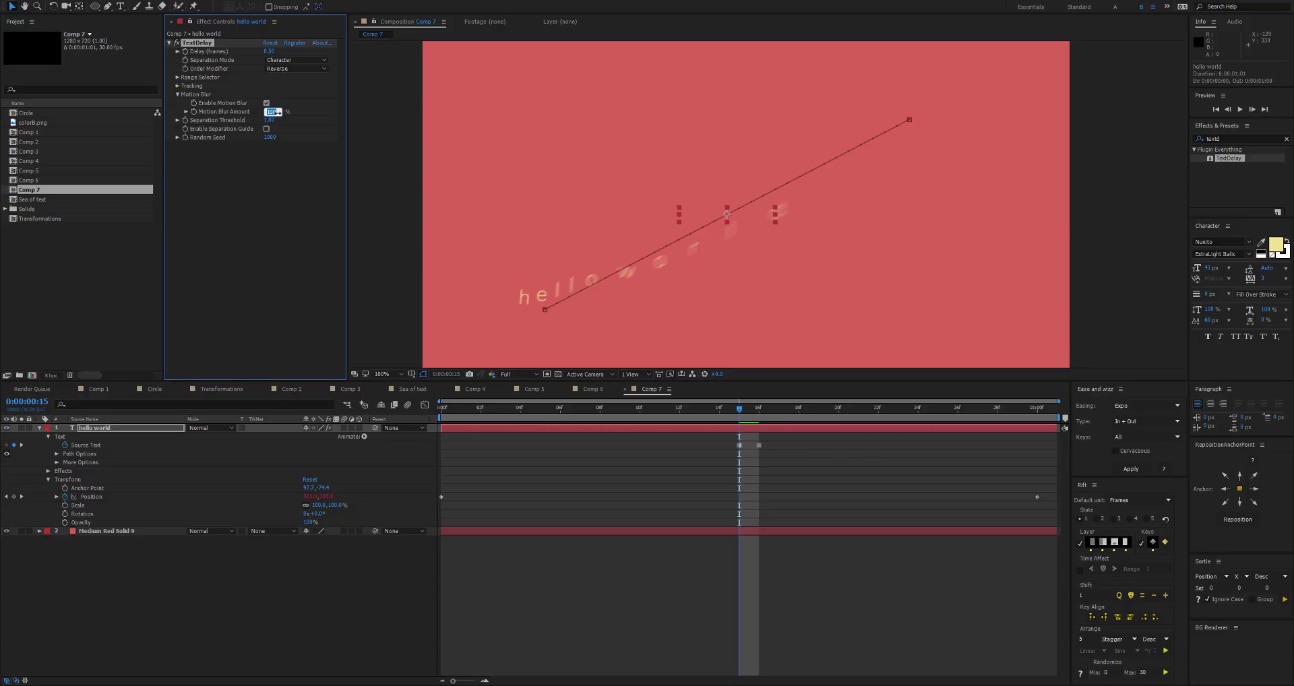
{"action": "left_click", "coordinate": [276, 111]}
{"action": "type", "text": "200."}
{"action": "left_click", "coordinate": [621, 623]}
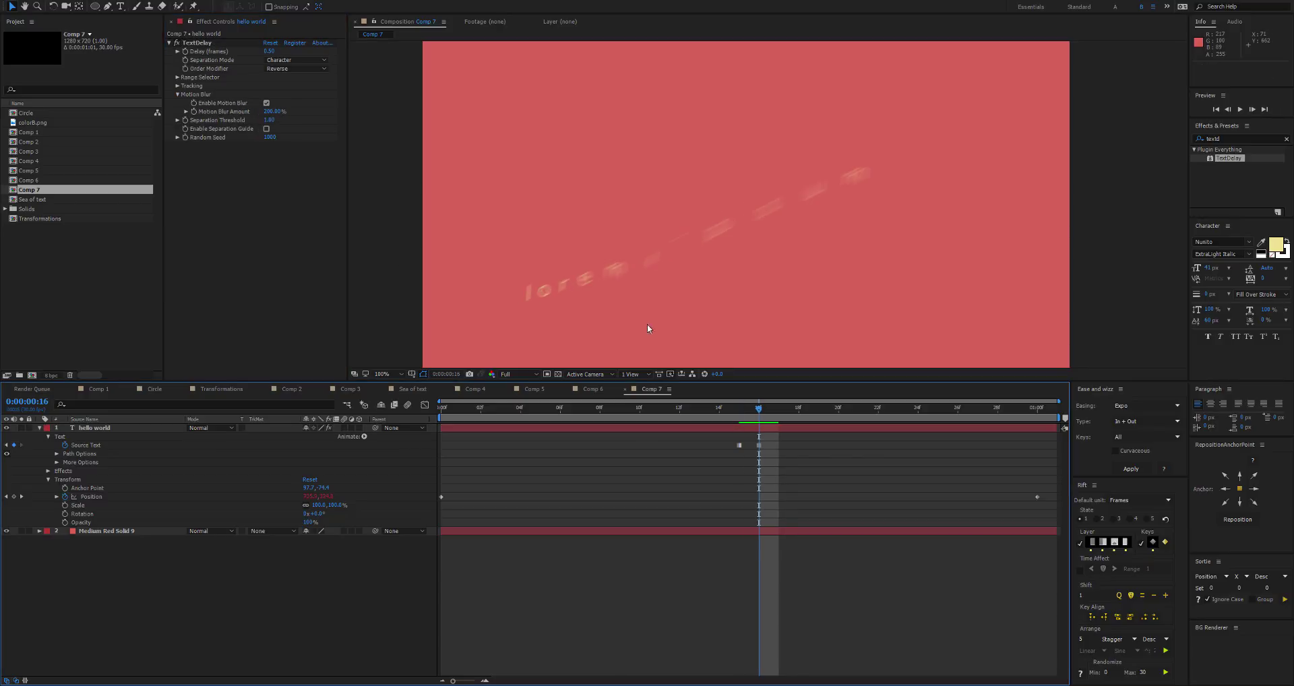
{"action": "key", "text": "Page_Down"}
{"action": "left_click", "coordinate": [739, 430]}
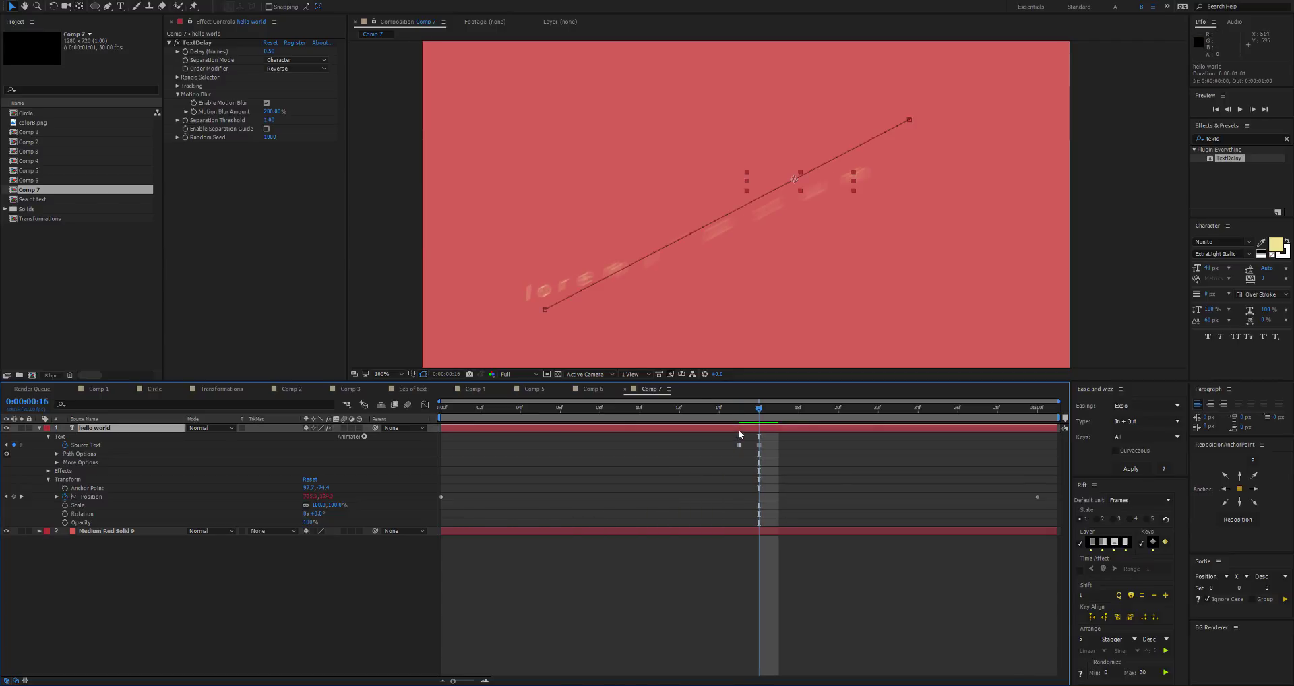
Extend Comp 7's duration to 0:00:02:01 and move the last Position keyframe to 0:00:01:15
{"action": "left_click", "coordinate": [849, 489]}
{"action": "key", "text": "ctrl+k"}
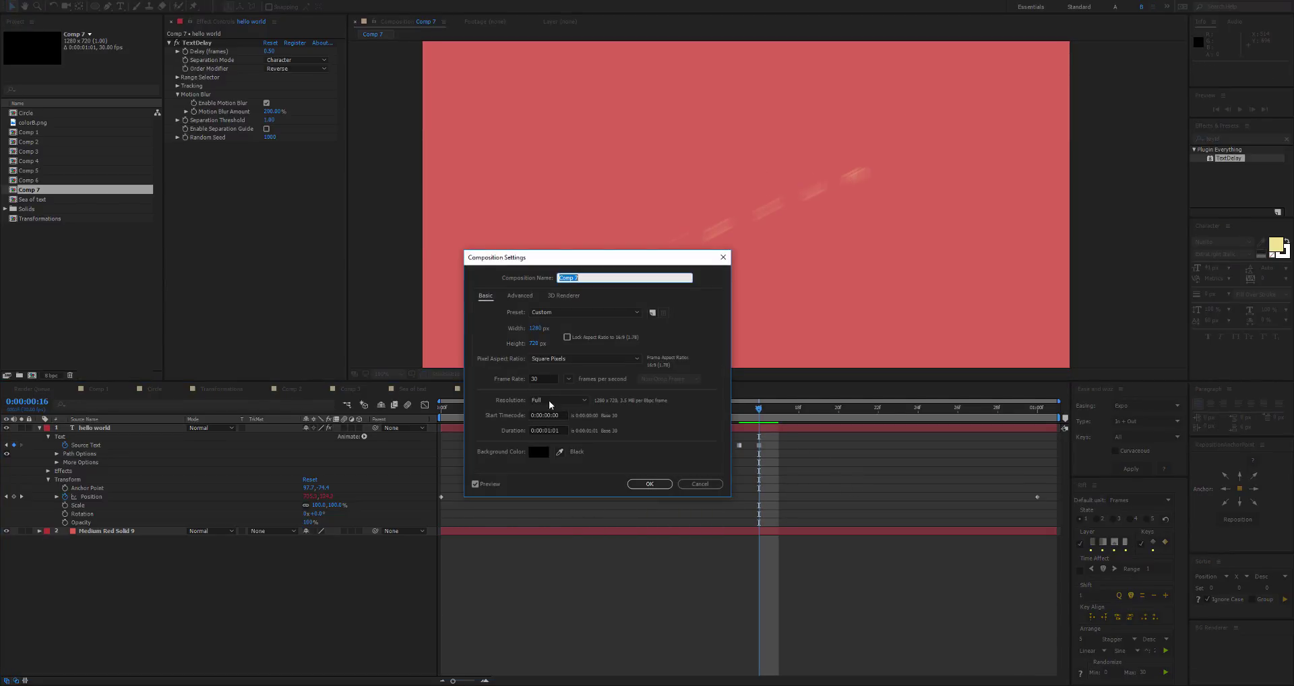
{"action": "key", "text": "Return"}
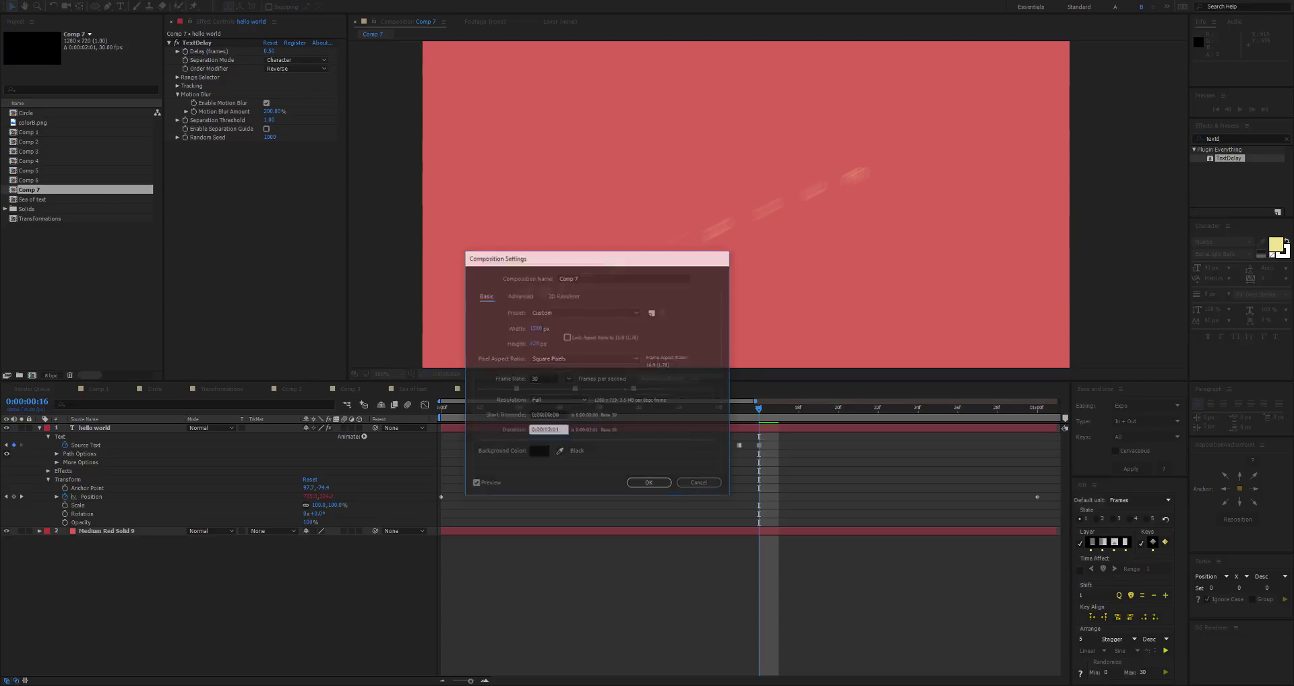
{"action": "left_click_drag", "start_coordinate": [743, 497], "coordinate": [895, 506]}
Move both Source Text keyframes together so the first one sits at 0:00:00:24
{"action": "left_click_drag", "start_coordinate": [636, 467], "coordinate": [519, 429]}
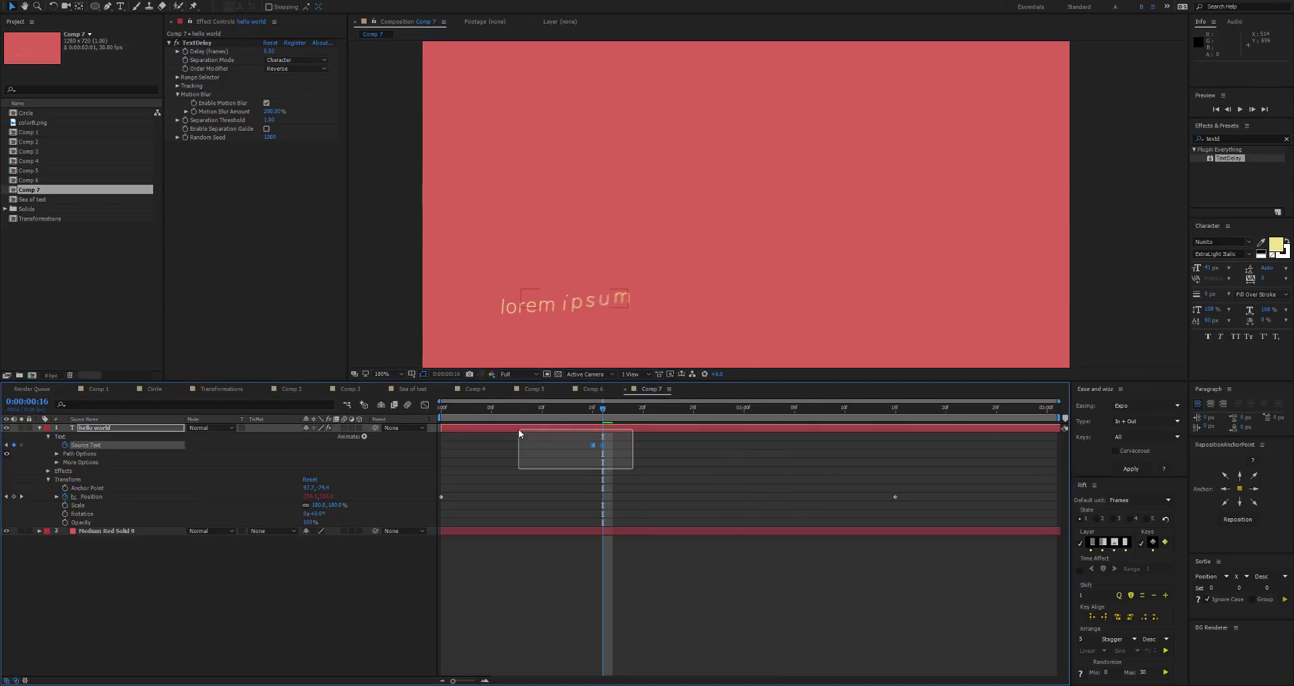
{"action": "key", "text": "space"}
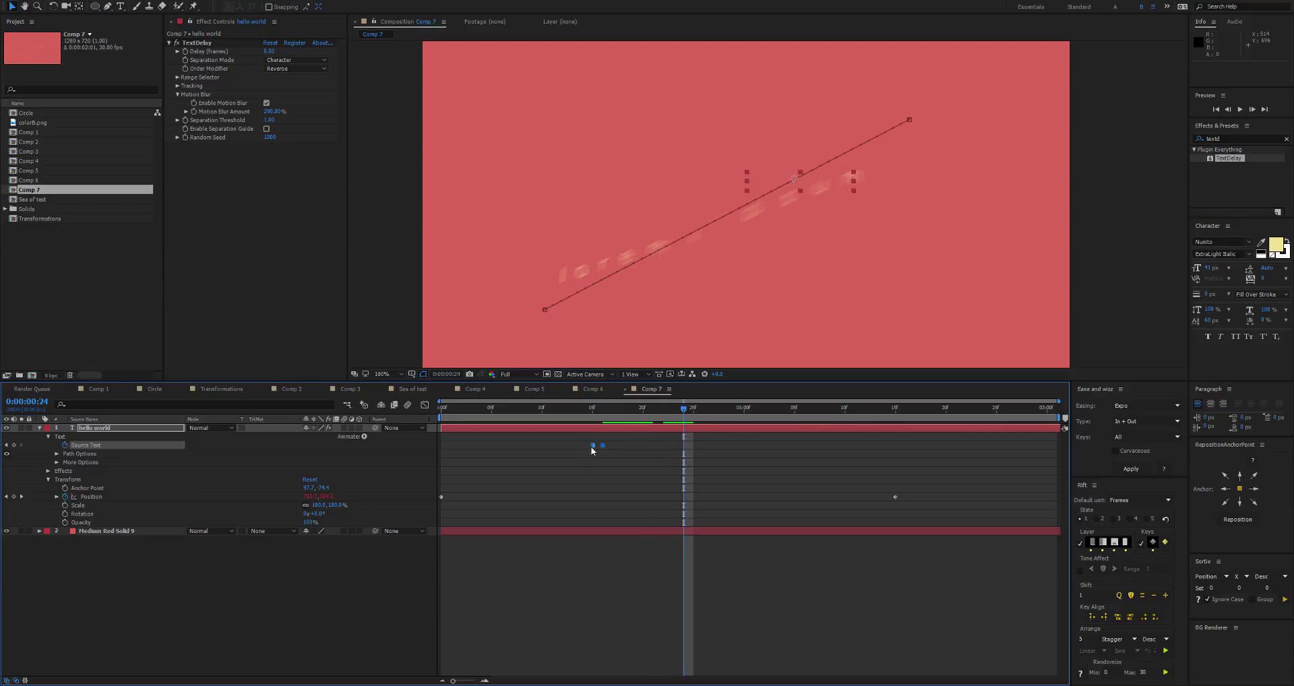
{"action": "left_click_drag", "start_coordinate": [603, 445], "coordinate": [693, 445]}
{"action": "left_click", "coordinate": [773, 563]}
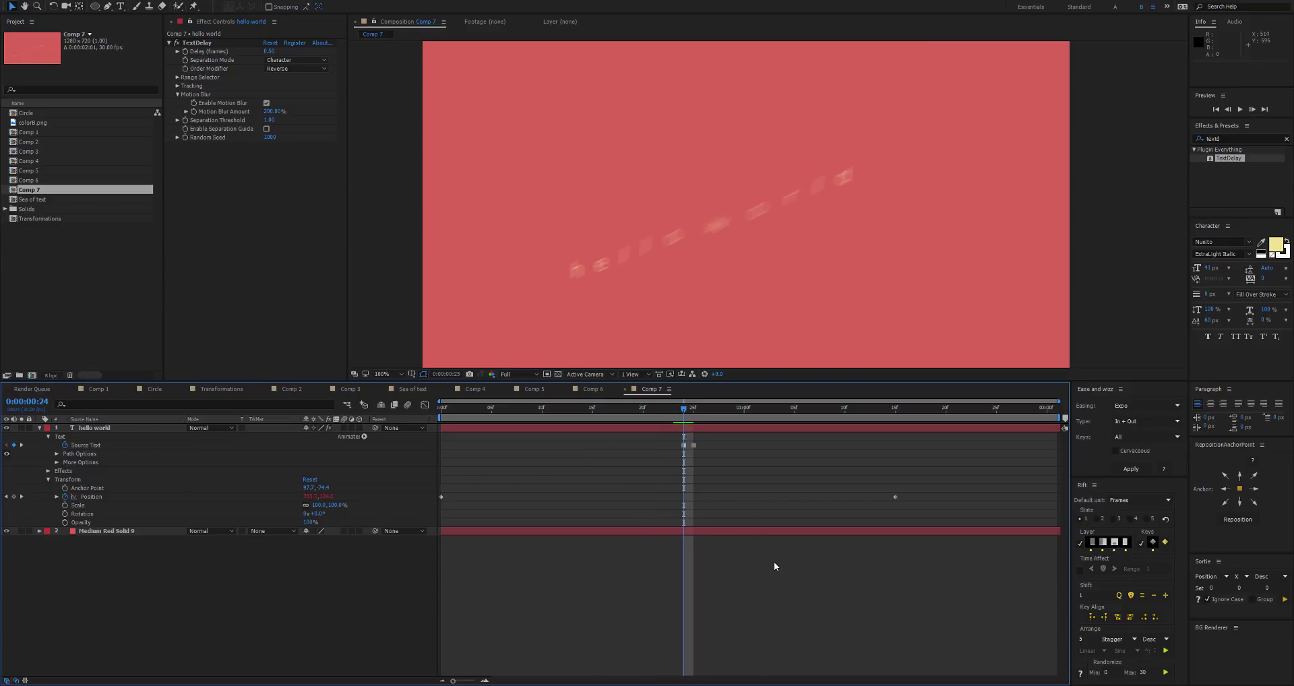